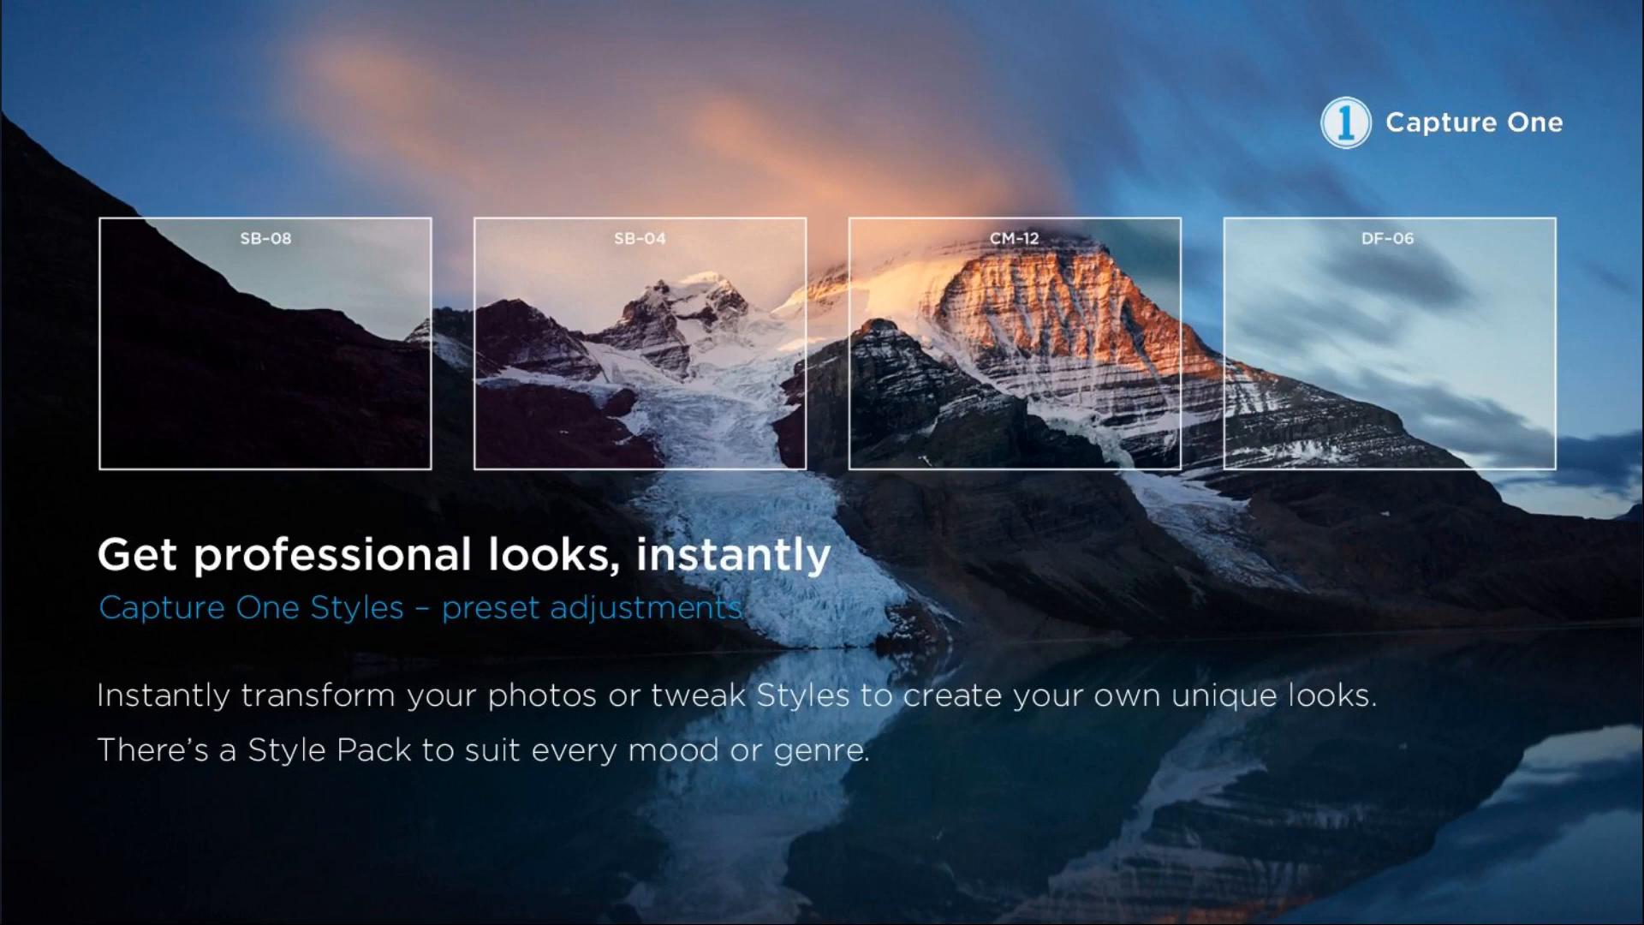
{"action": "key", "text": "Right"}
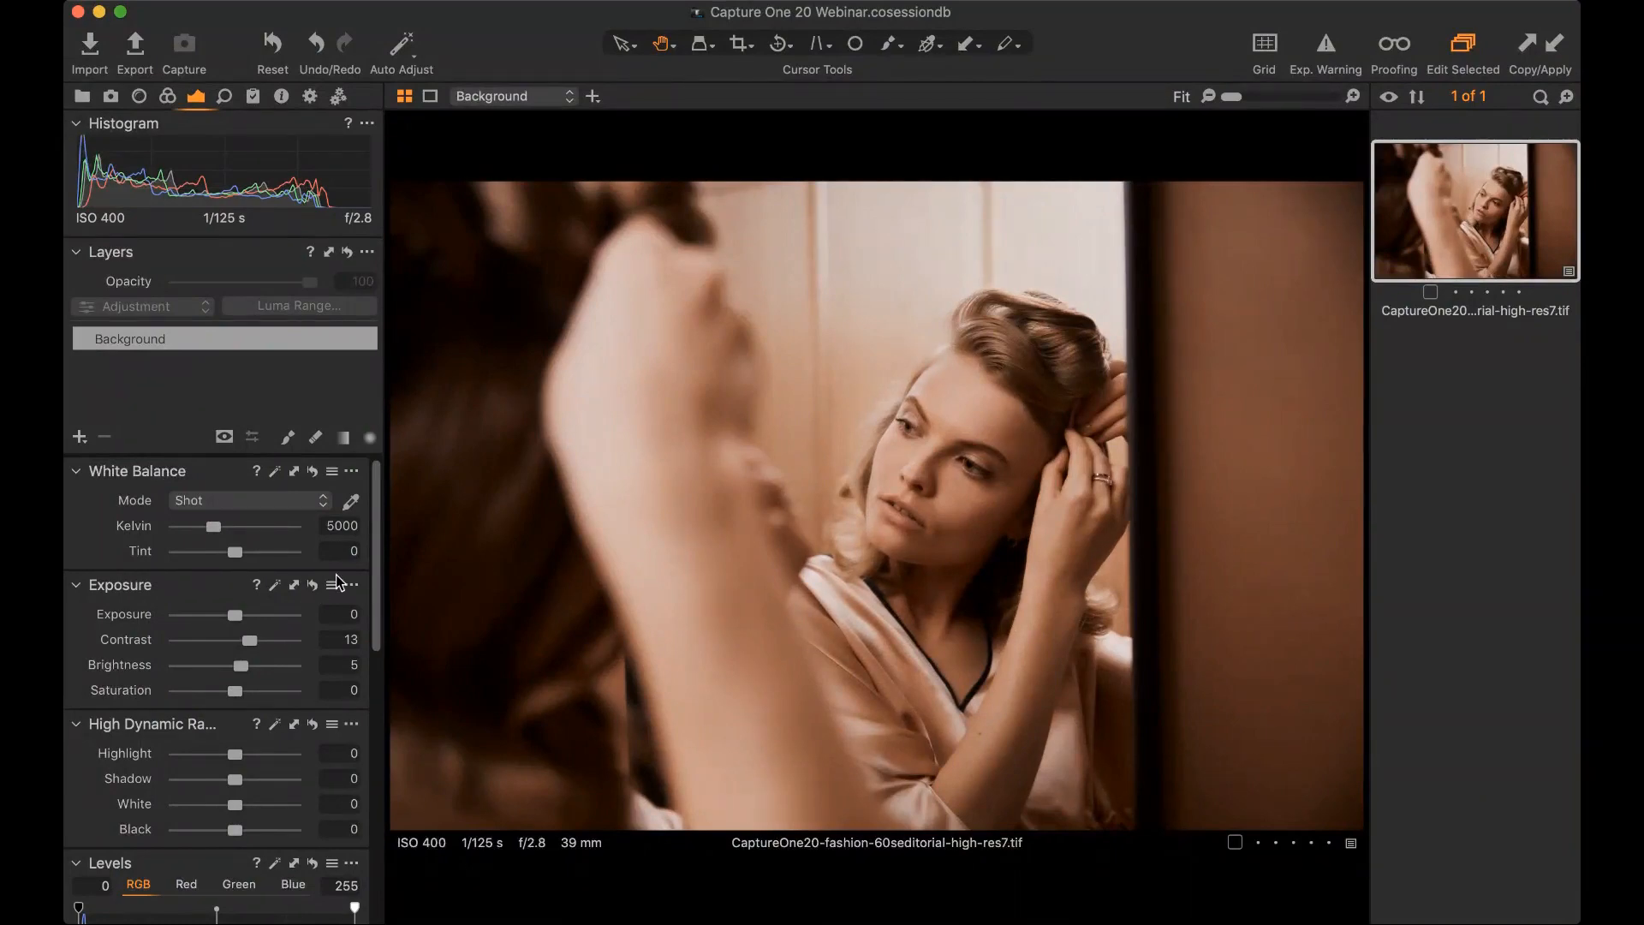
- Pin the White Balance tool in the fixed area of the exposure tools, directly below Layers
{"action": "left_click_drag", "start_coordinate": [376, 548], "coordinate": [370, 500]}
{"action": "left_click_drag", "start_coordinate": [221, 484], "coordinate": [225, 270]}
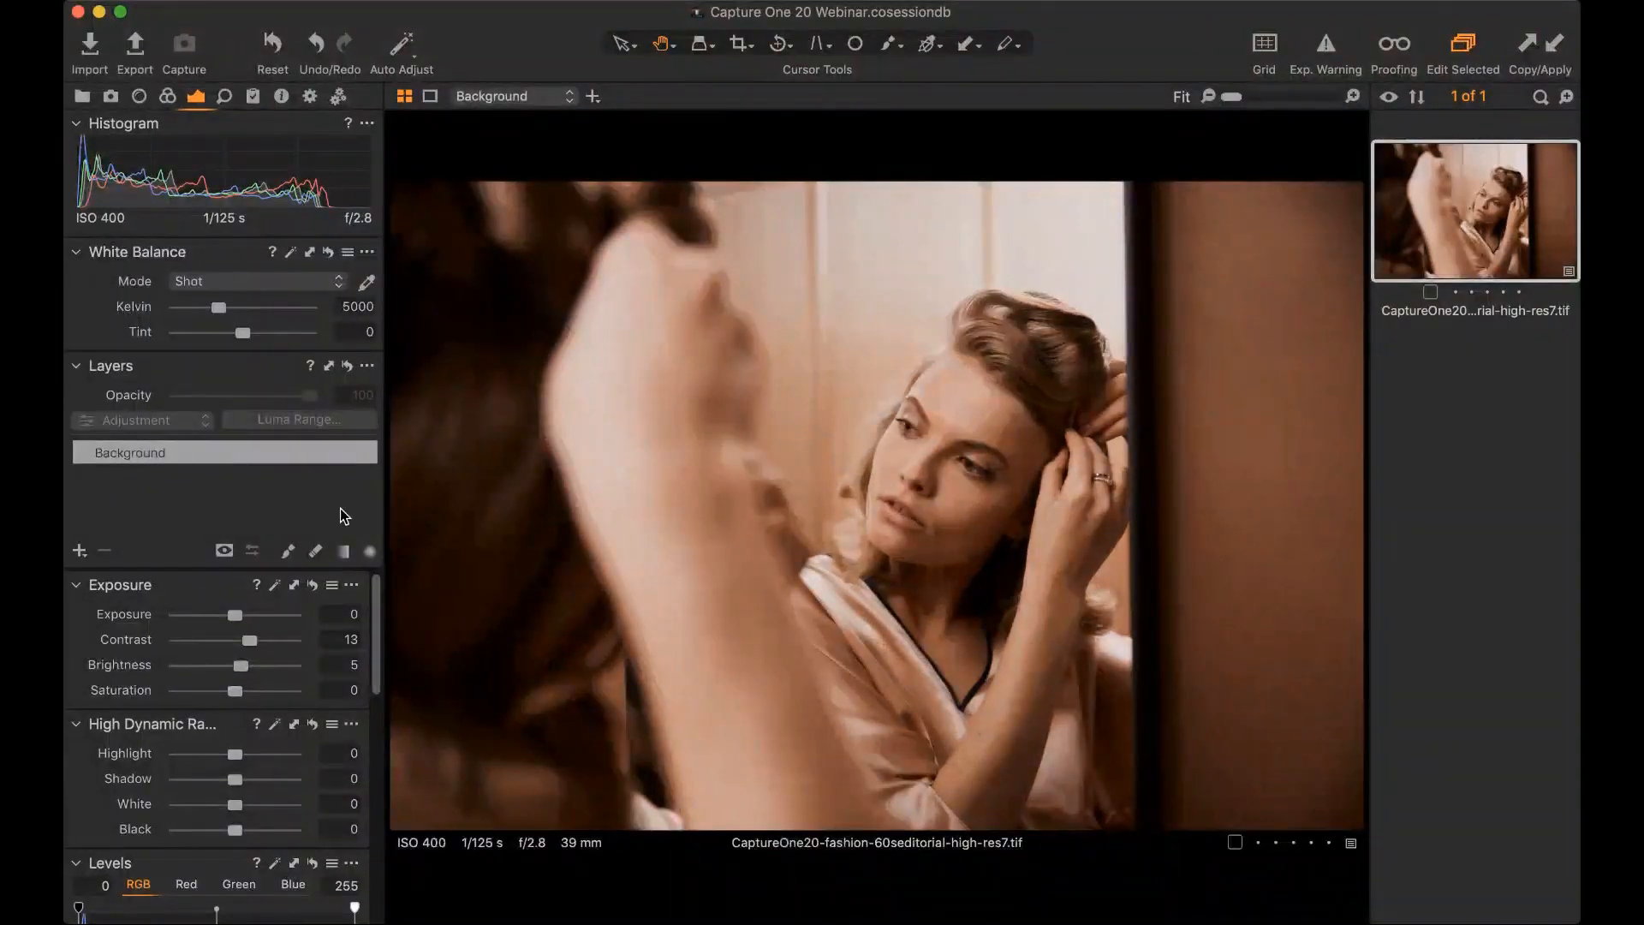
{"action": "scroll", "coordinate": [333, 665], "scroll_direction": "down", "scroll_amount": 10}
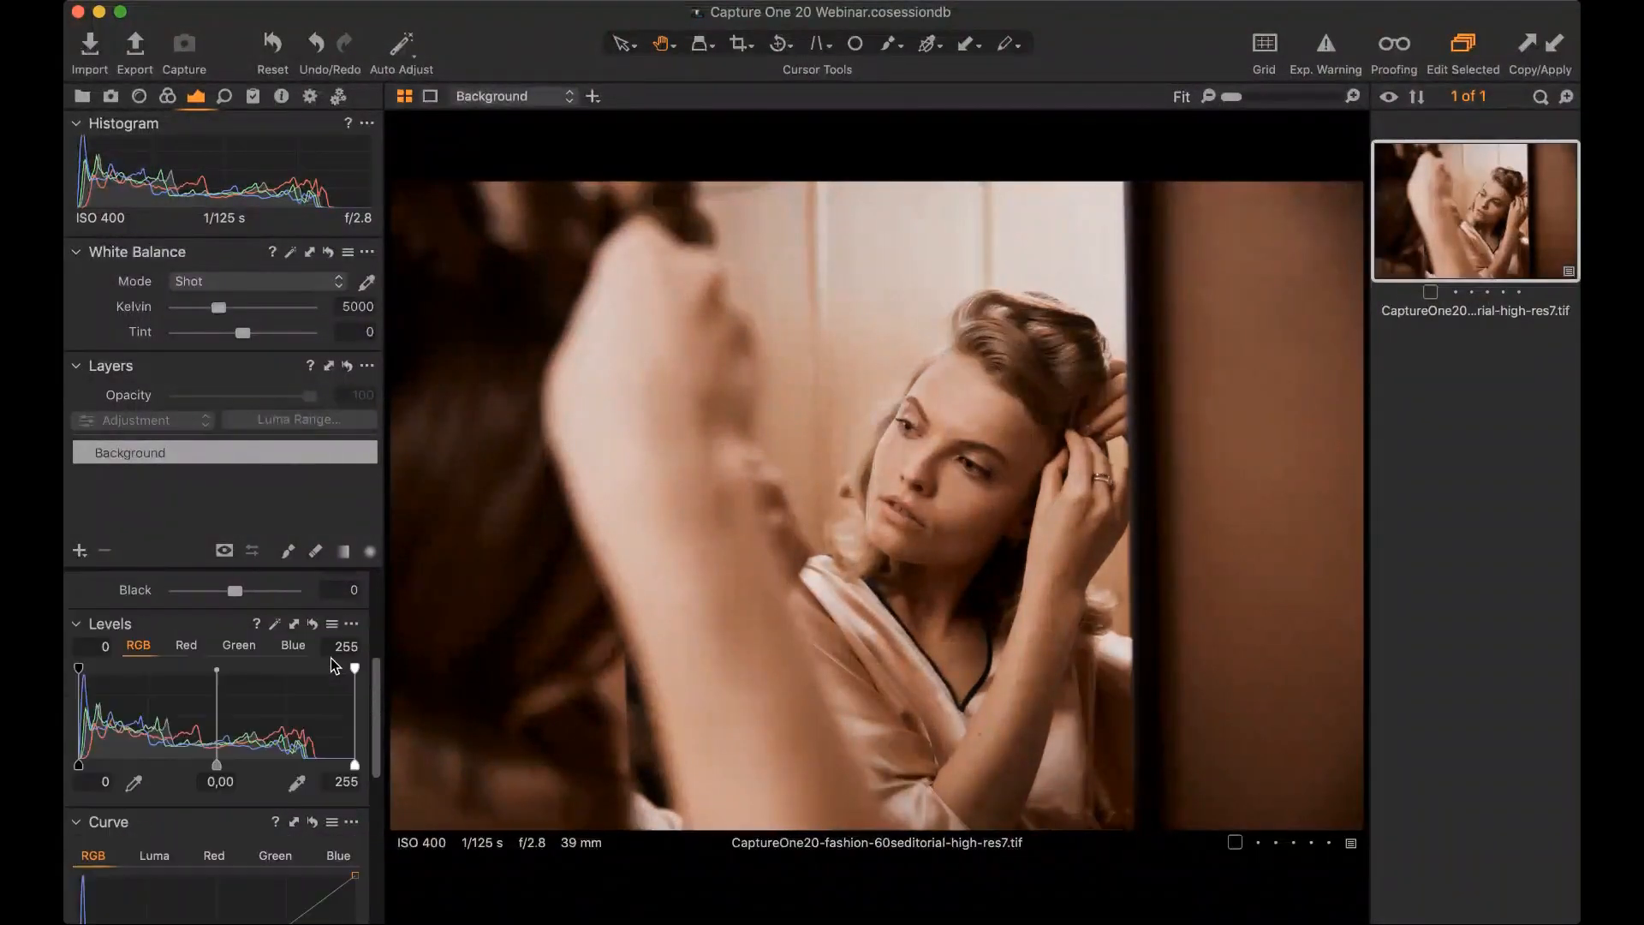
{"action": "scroll", "coordinate": [333, 665], "scroll_direction": "up", "scroll_amount": 8}
{"action": "scroll", "coordinate": [333, 665], "scroll_direction": "up", "scroll_amount": 3}
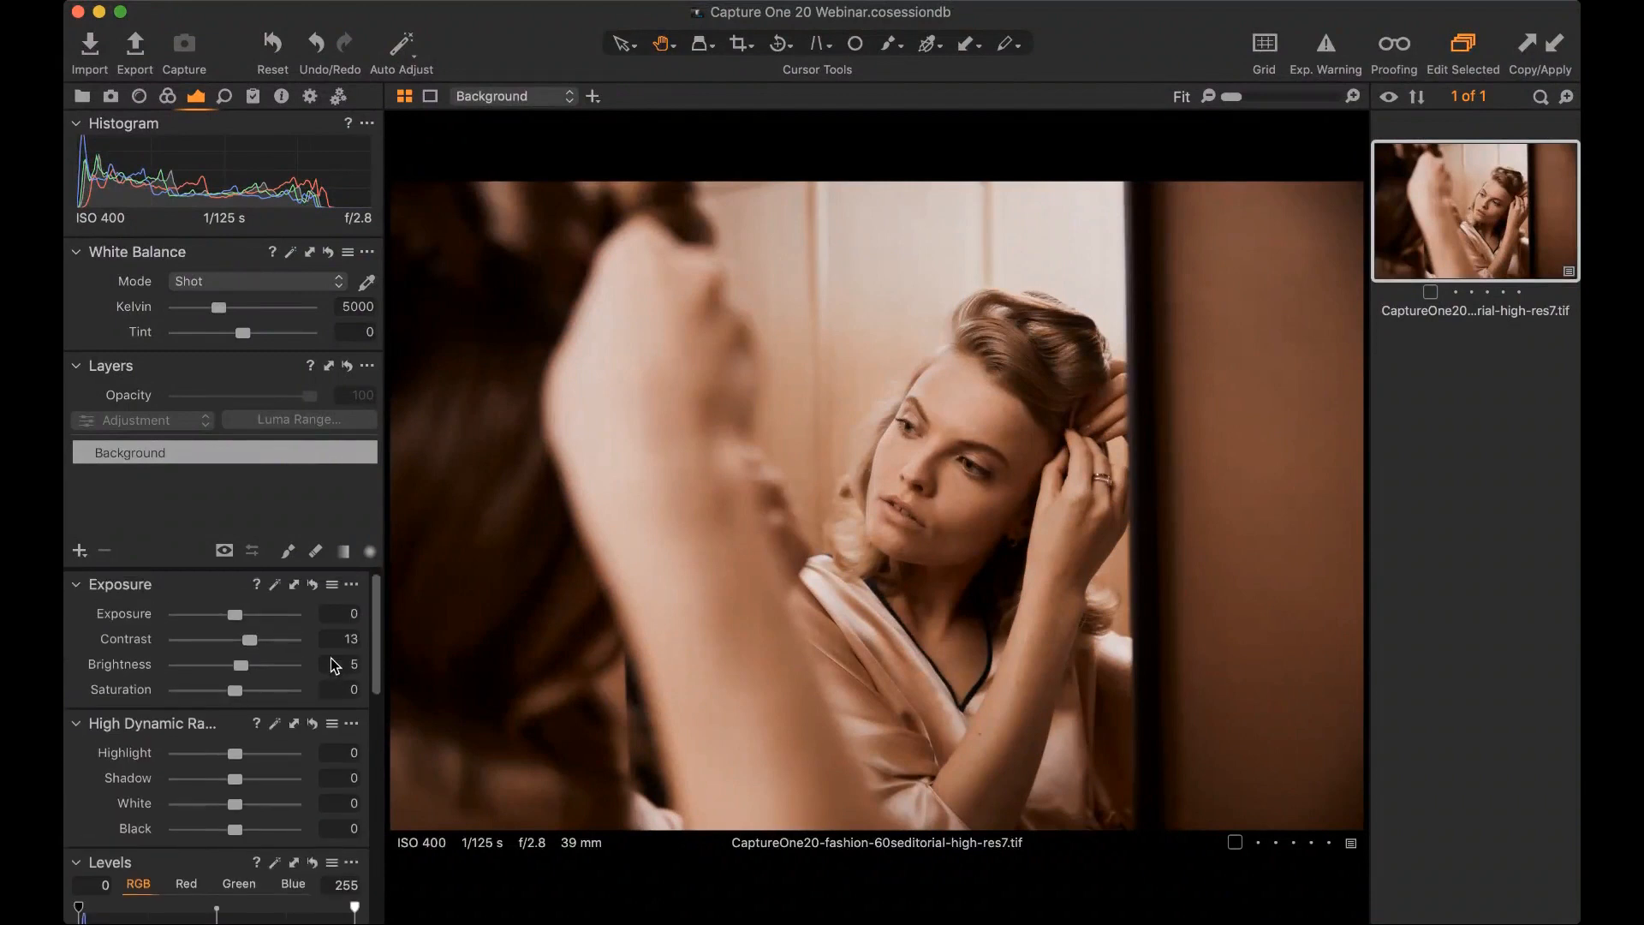
{"action": "left_click_drag", "start_coordinate": [224, 251], "coordinate": [215, 500]}
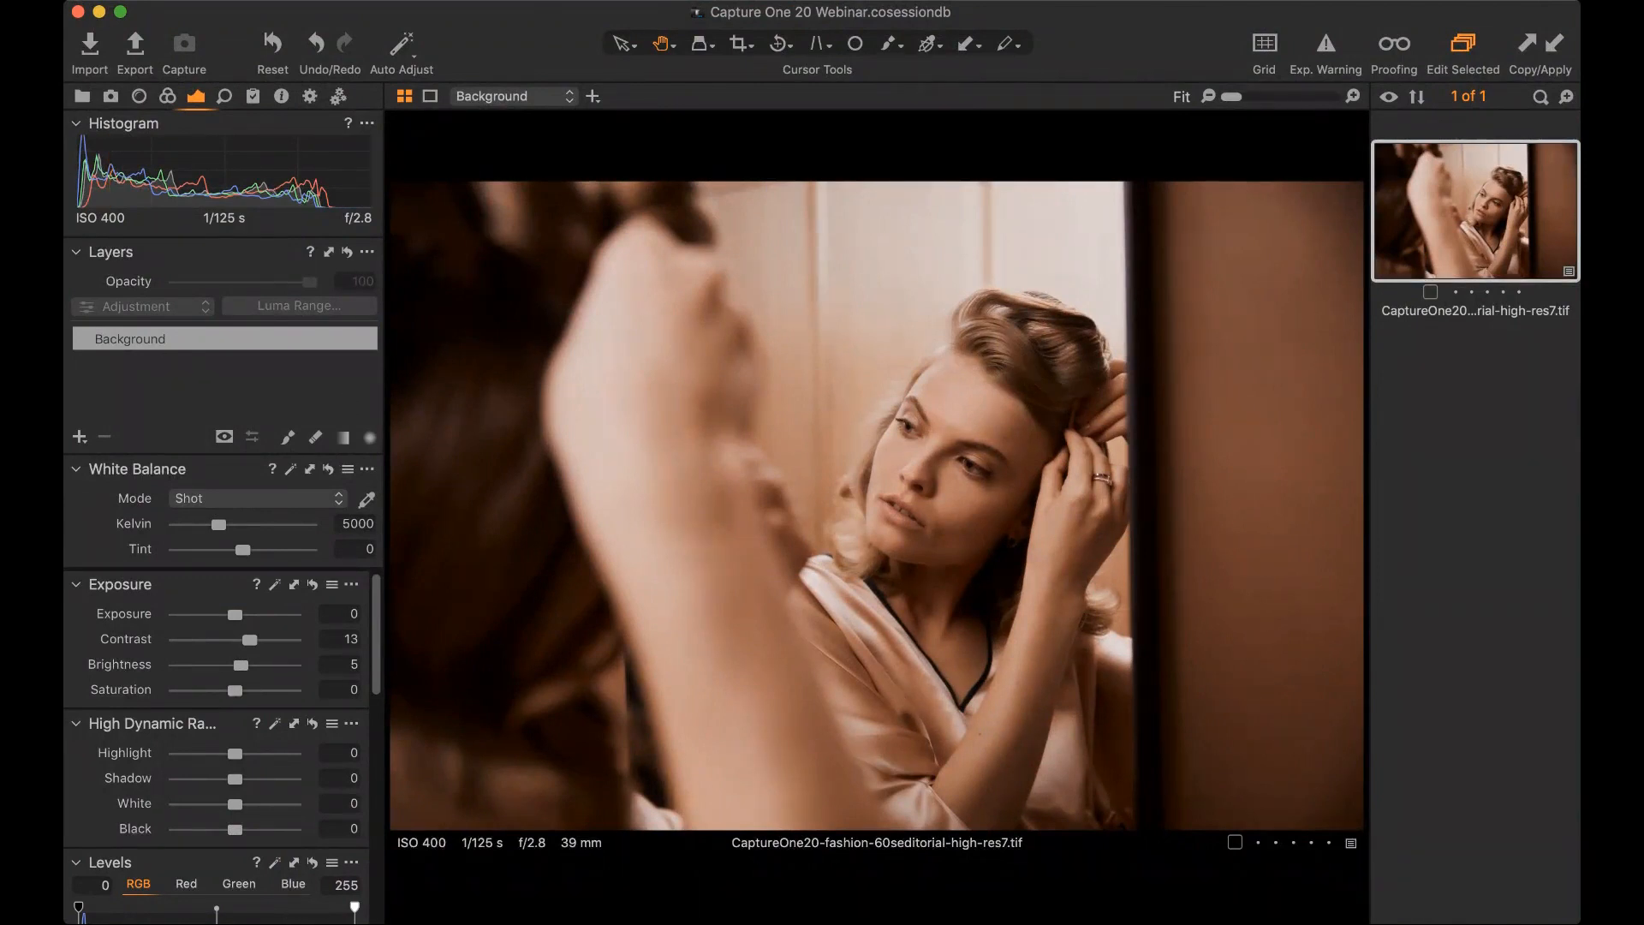
- Pin the Sharpening tool in the fixed area of the detail tools, expand it and collapse the Navigator
{"action": "left_click", "coordinate": [225, 95]}
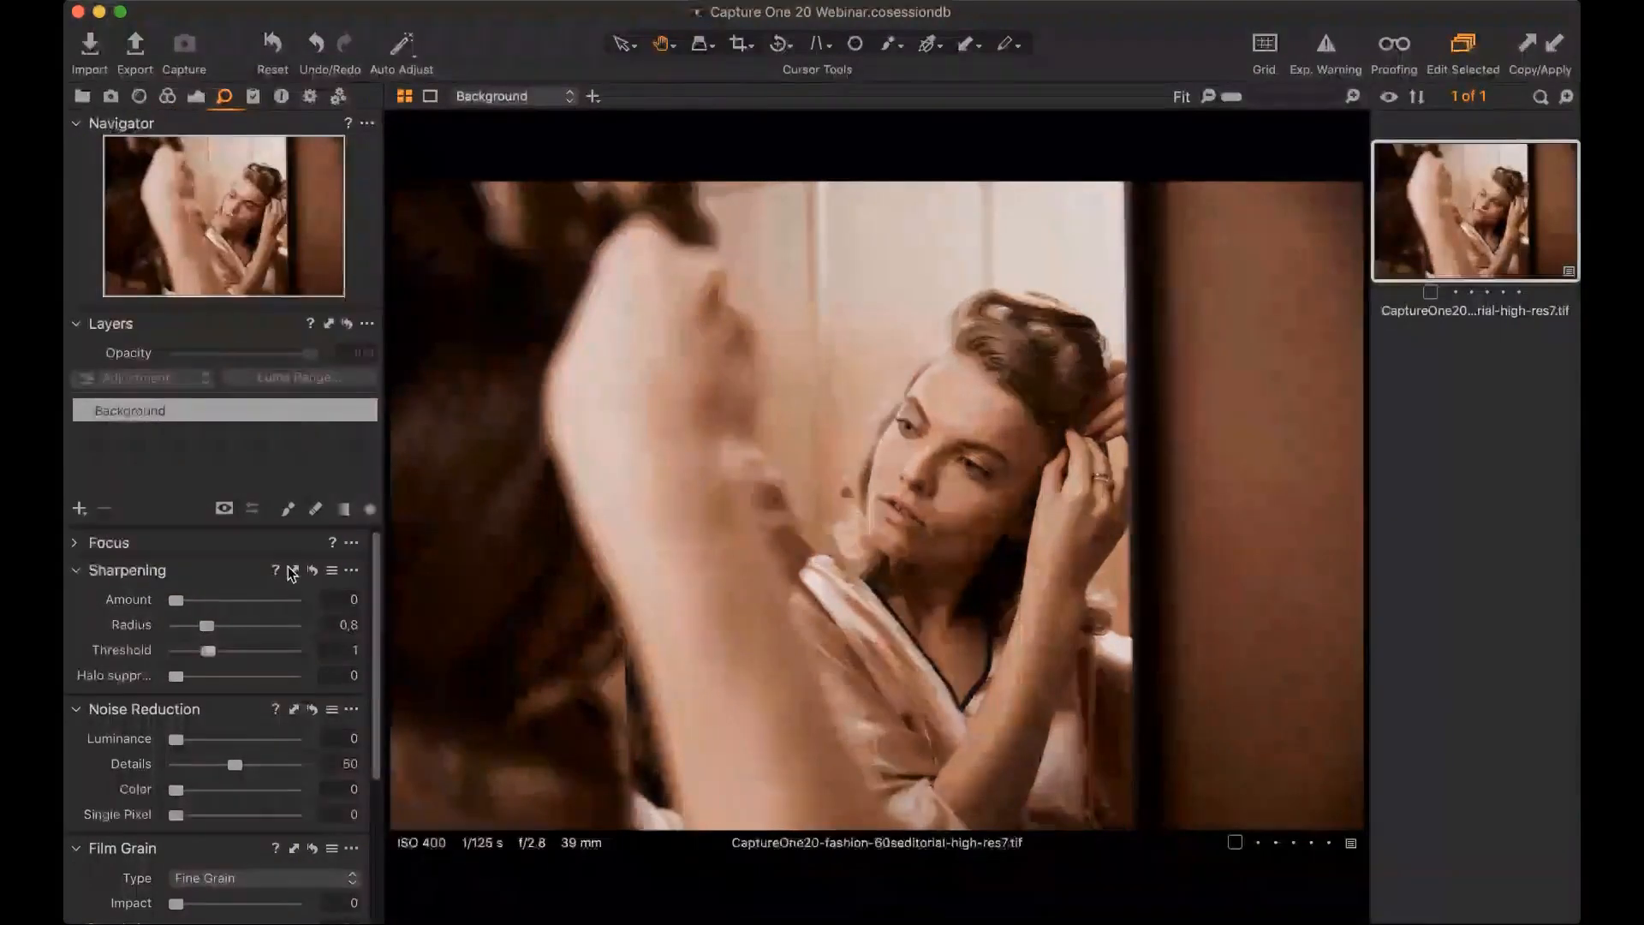
{"action": "scroll", "coordinate": [290, 649], "scroll_direction": "down", "scroll_amount": 3}
{"action": "scroll", "coordinate": [290, 651], "scroll_direction": "down", "scroll_amount": 2}
{"action": "scroll", "coordinate": [289, 651], "scroll_direction": "up", "scroll_amount": 5}
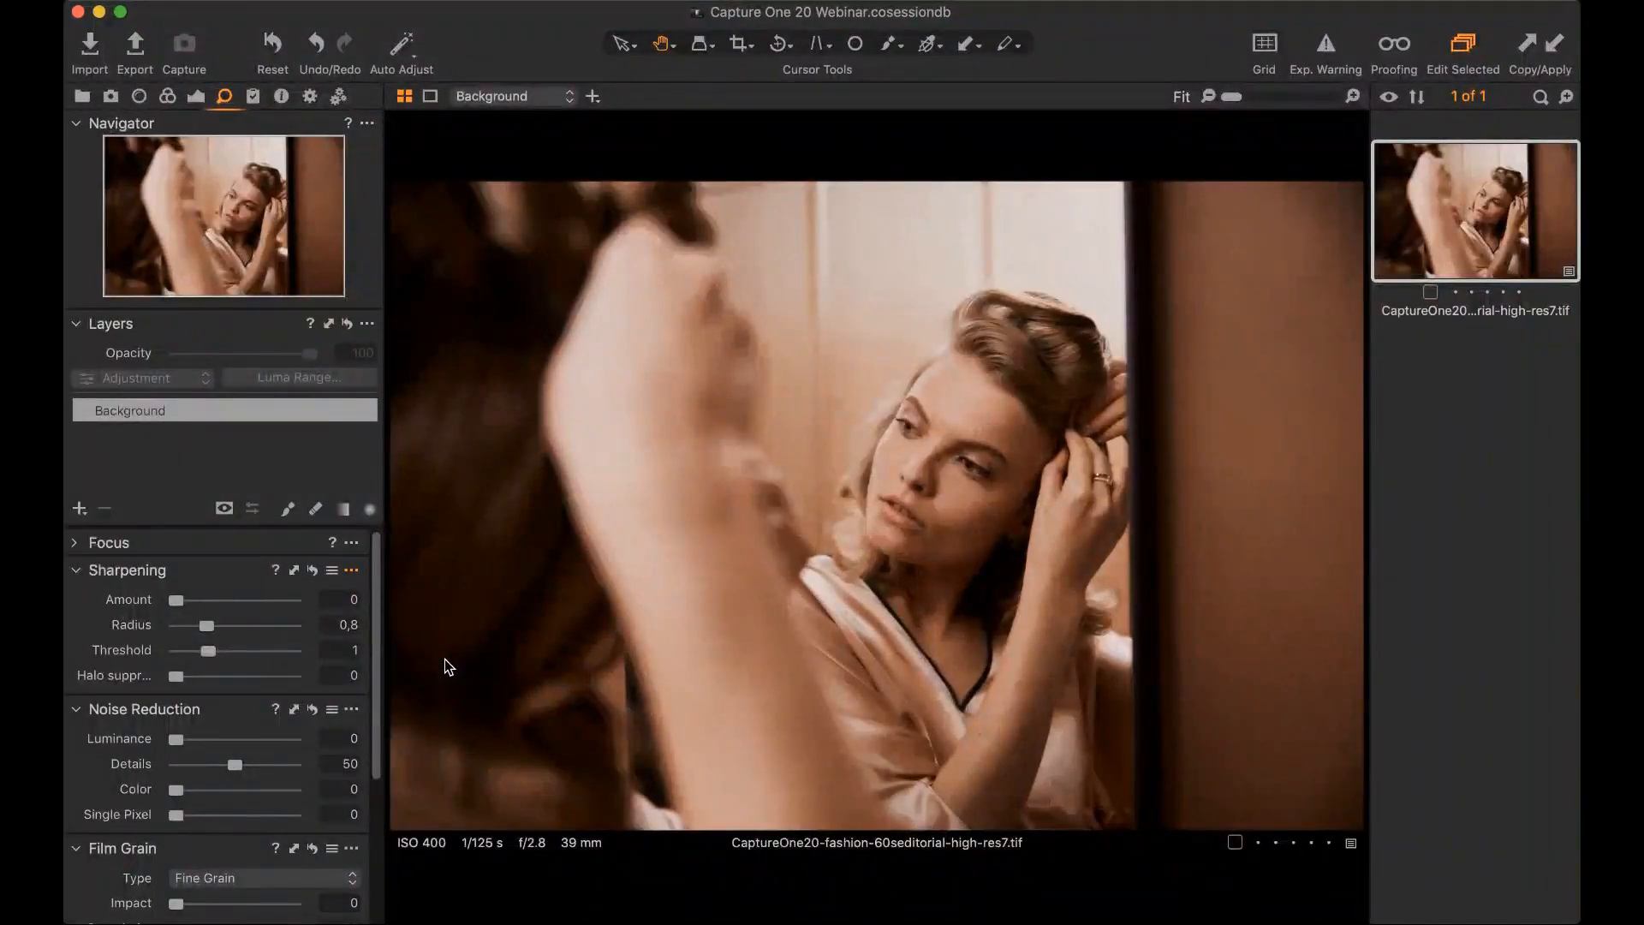
{"action": "left_click", "coordinate": [445, 659]}
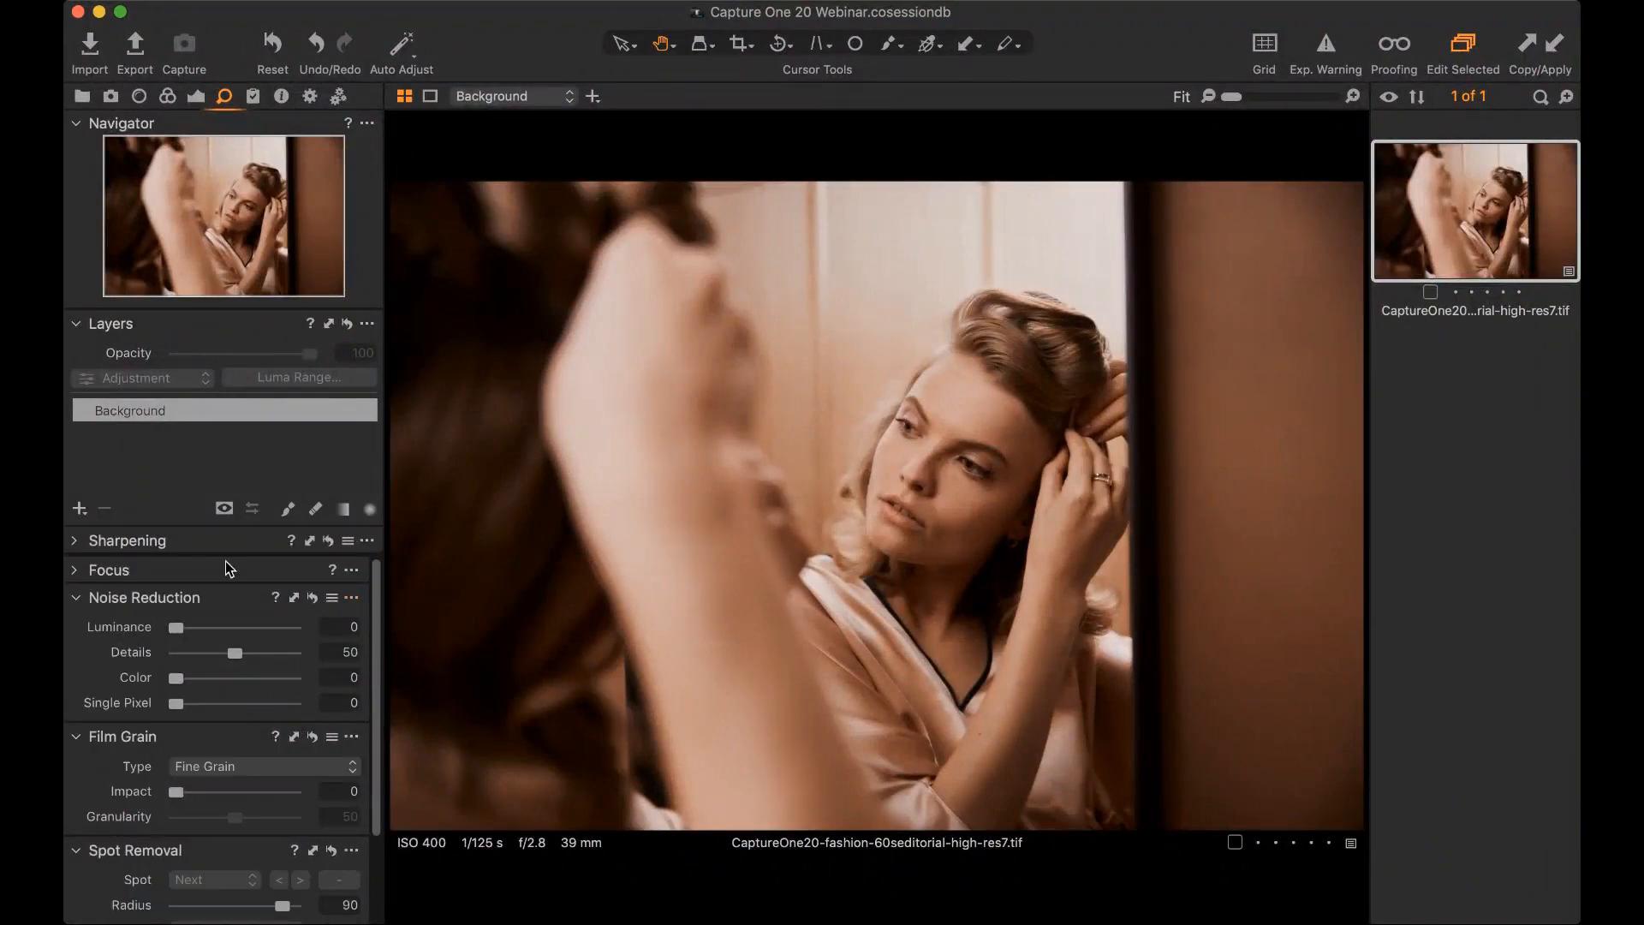
{"action": "left_click", "coordinate": [77, 543]}
{"action": "left_click", "coordinate": [76, 122]}
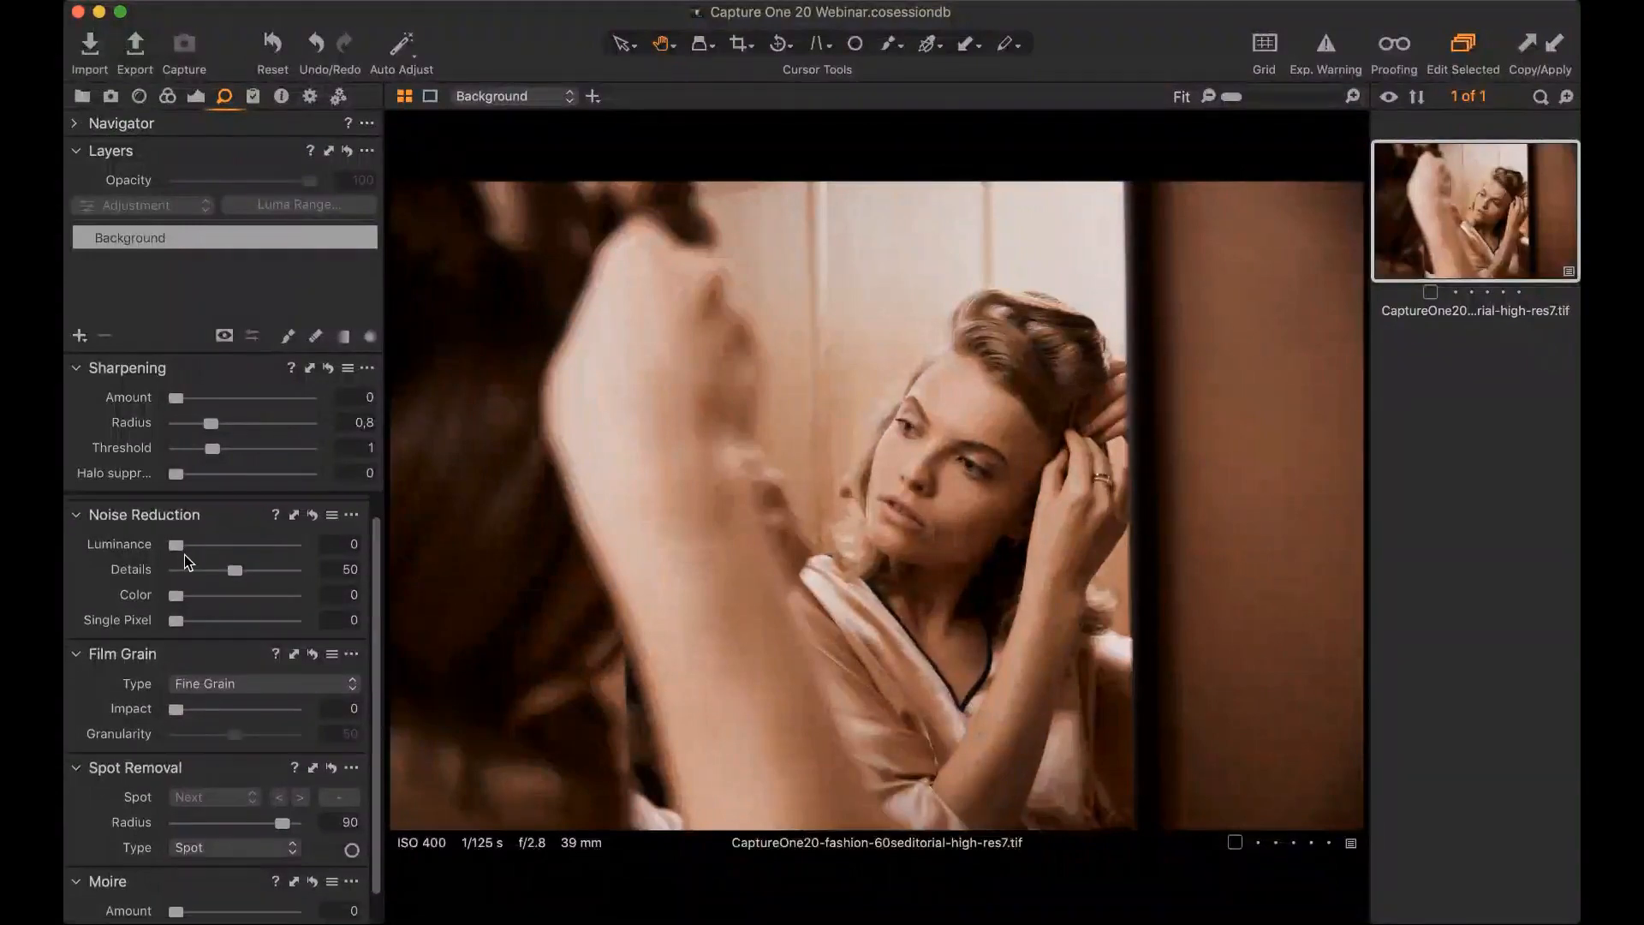
- Return the Sharpening tool to the scrollable area, below Moire
{"action": "scroll", "coordinate": [189, 562], "scroll_direction": "down", "scroll_amount": 1}
{"action": "scroll", "coordinate": [188, 562], "scroll_direction": "up", "scroll_amount": 2}
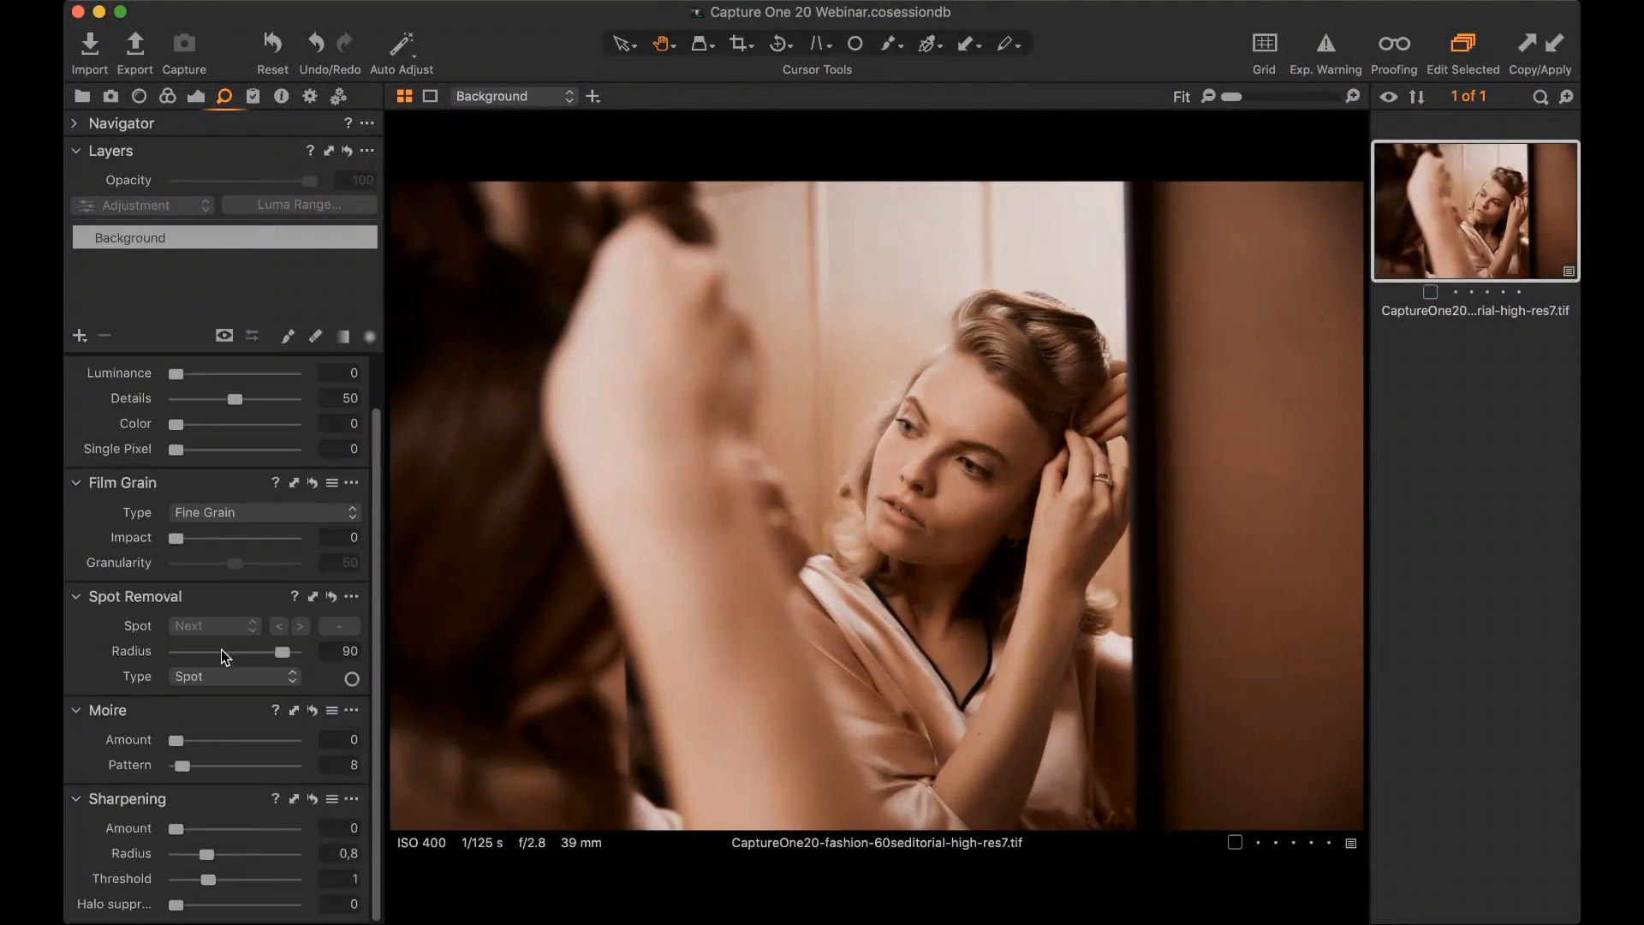
{"action": "scroll", "coordinate": [220, 834], "scroll_direction": "up", "scroll_amount": 3}
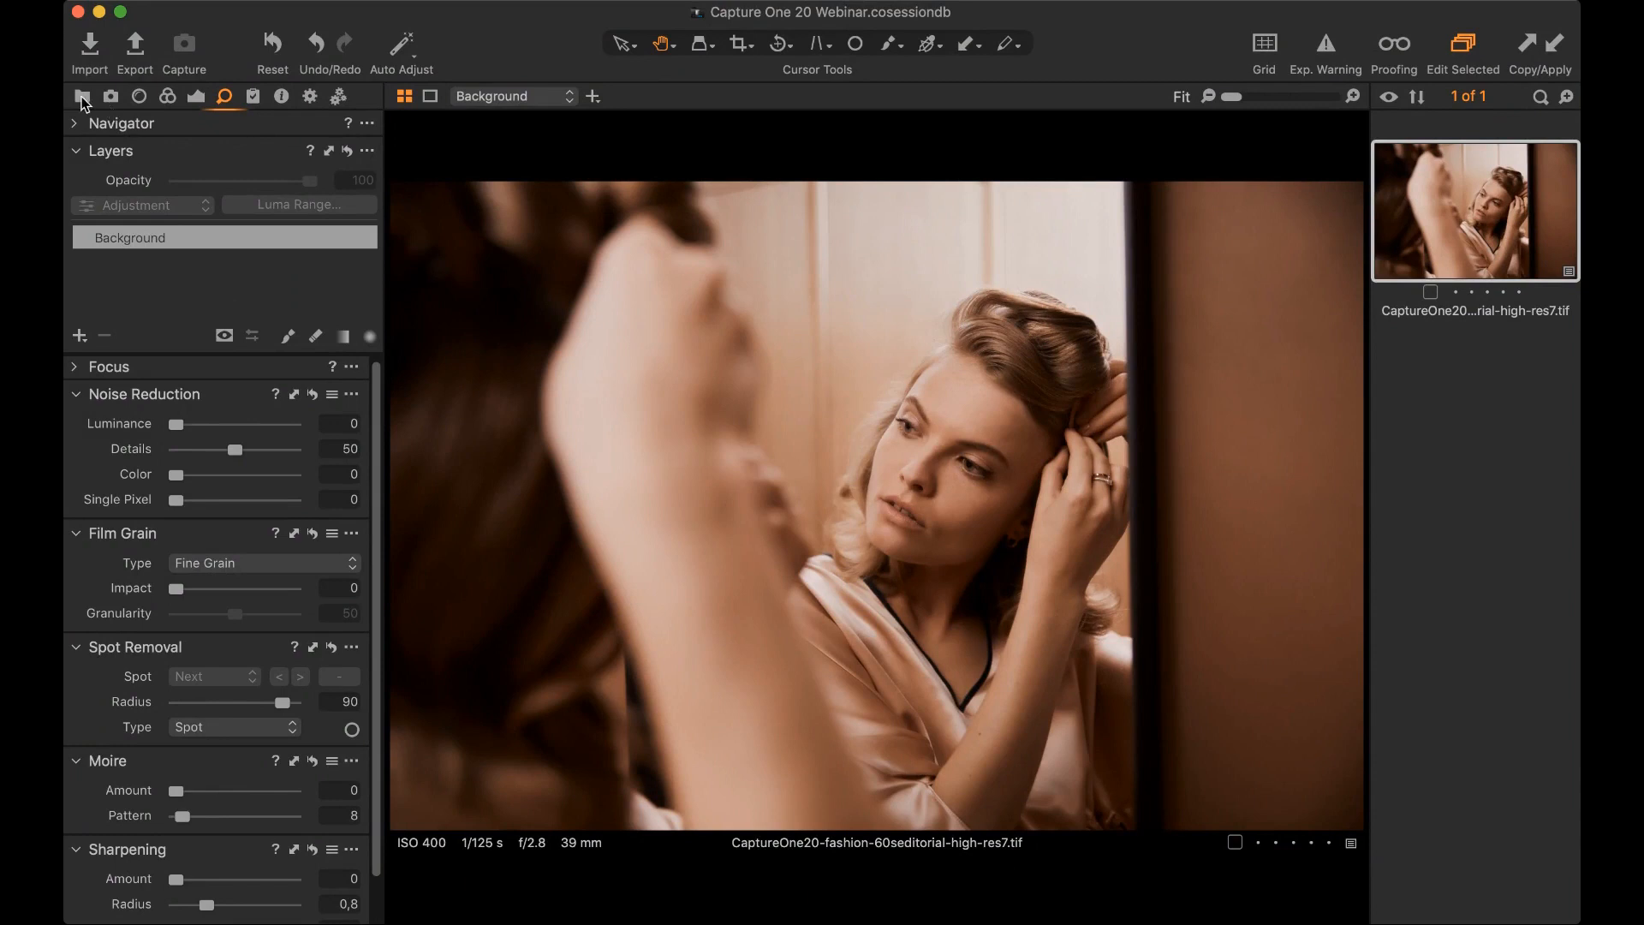
- Open the Basic Color Editor album and directly adjust the grapefruit's red to hue 1.4, saturation -1.7 and lightness 0.7
{"action": "left_click", "coordinate": [82, 96]}
{"action": "left_click", "coordinate": [189, 375]}
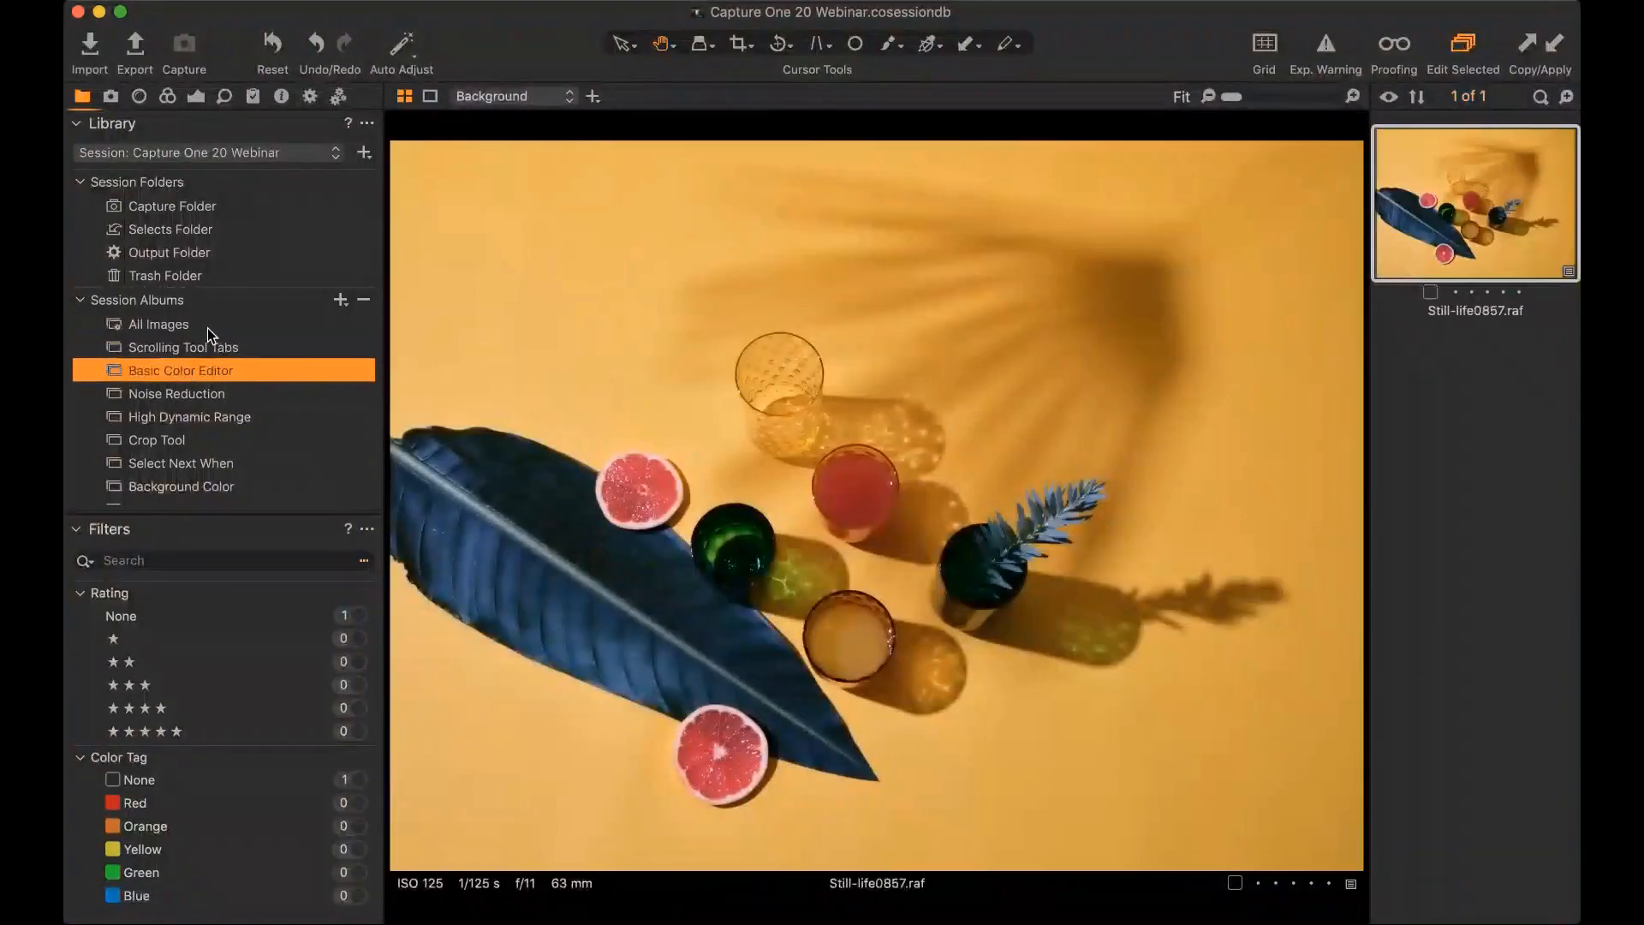
{"action": "left_click", "coordinate": [175, 94]}
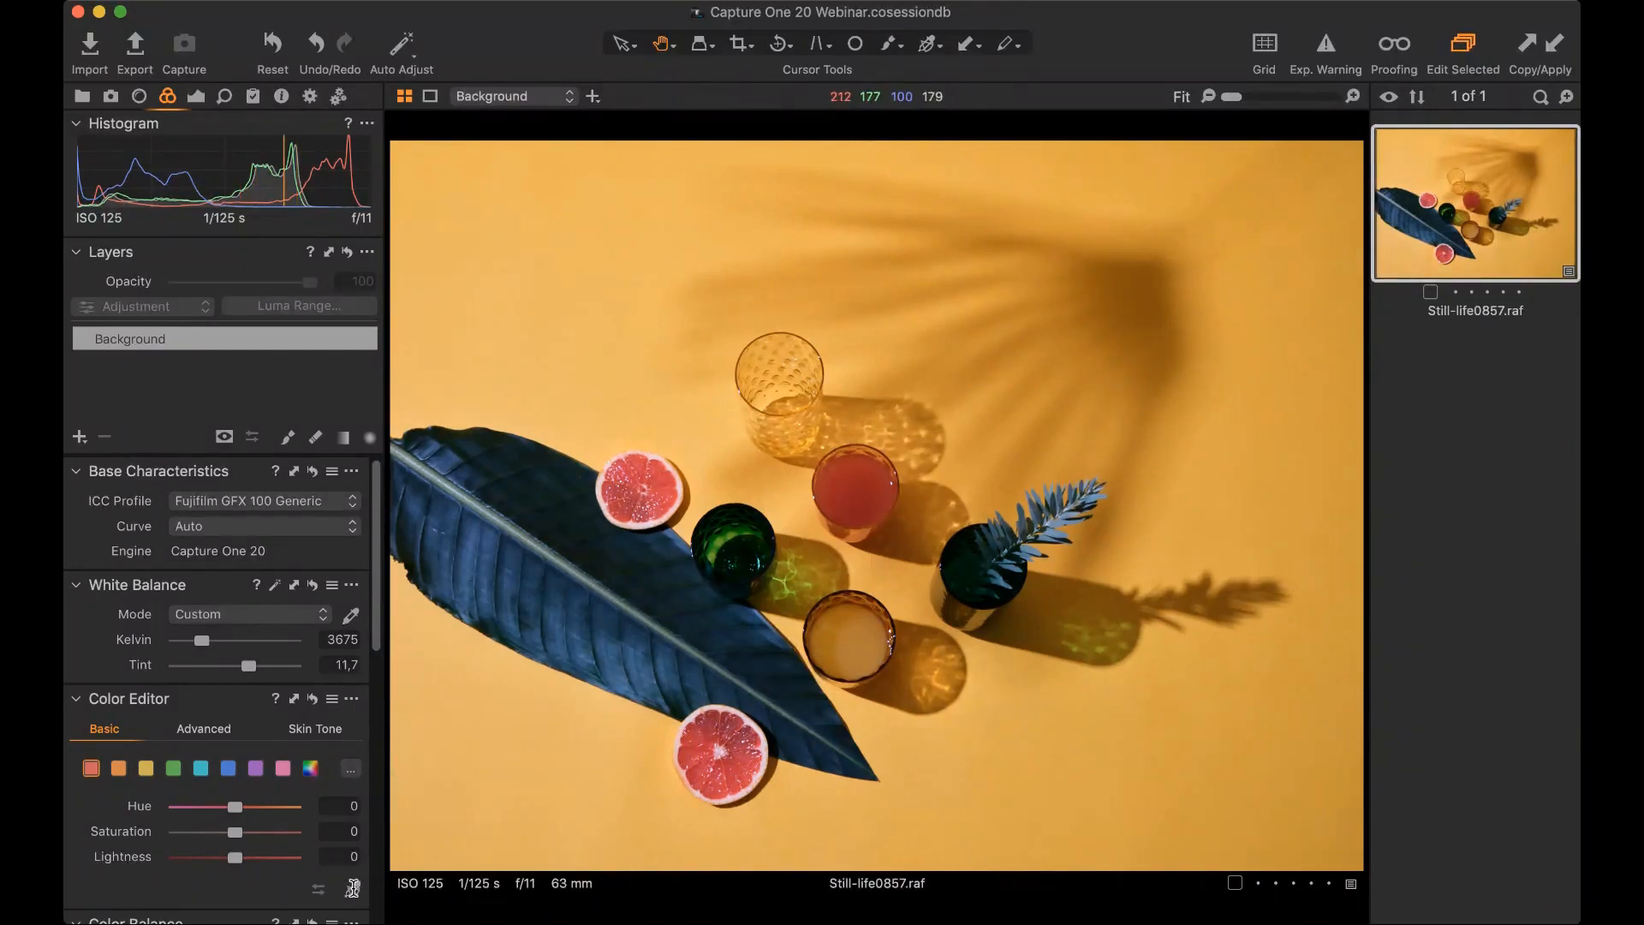
{"action": "left_click", "coordinate": [352, 888]}
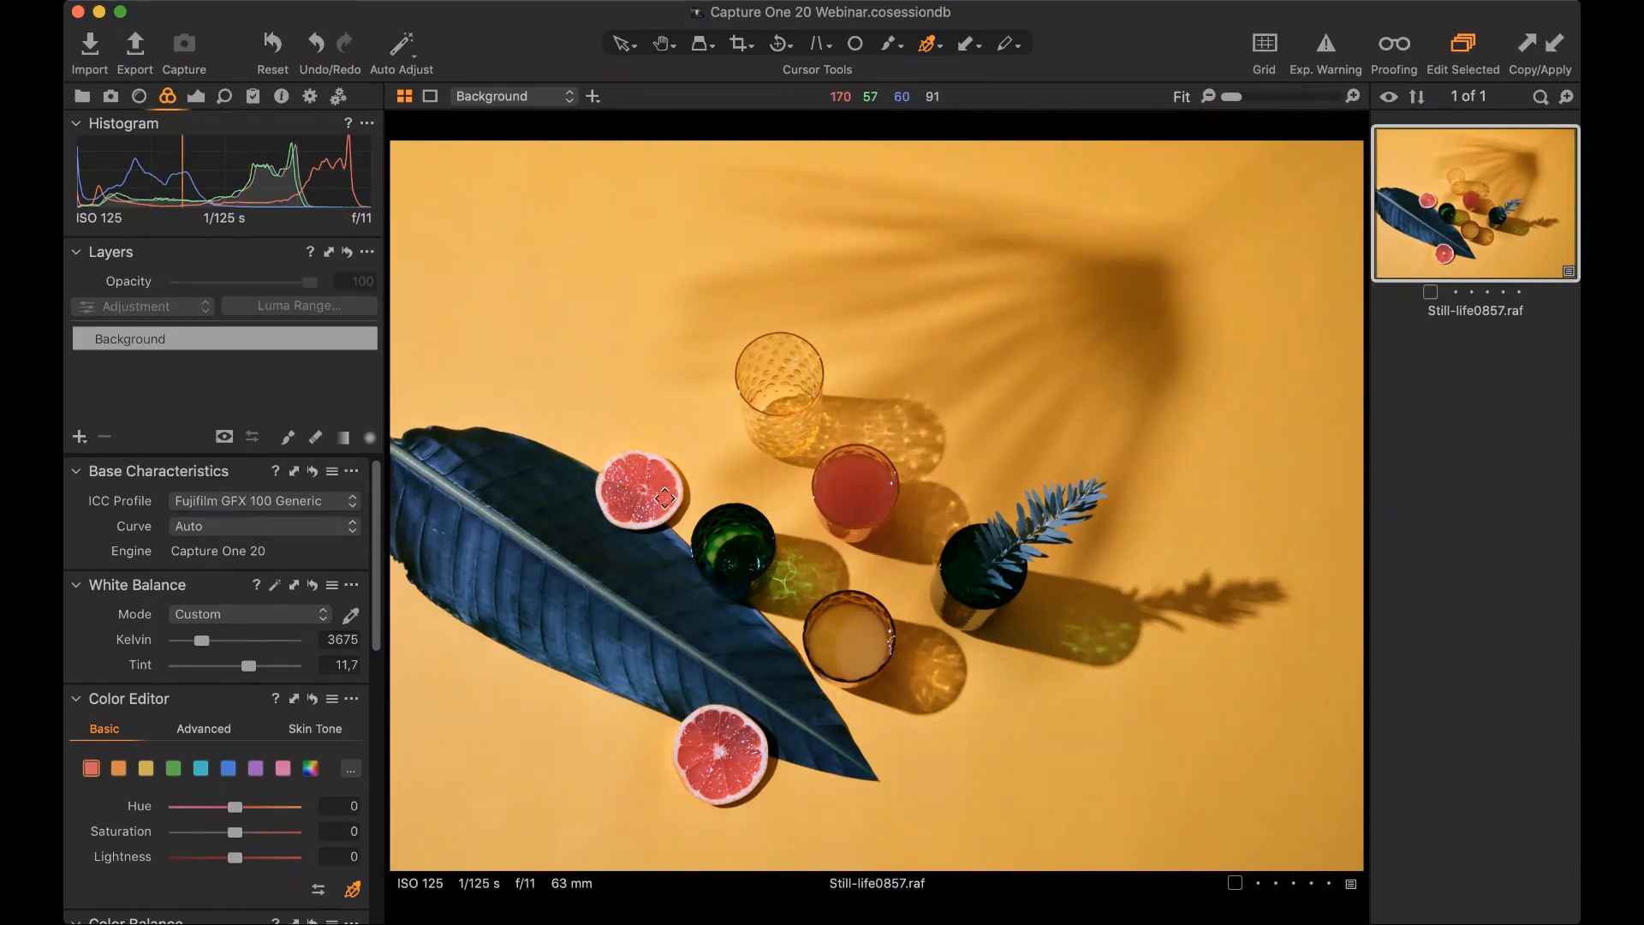
{"action": "mouse_move", "coordinate": [664, 498]}
{"action": "left_mouse_down"}
{"action": "mouse_move", "coordinate": [644, 367]}
{"action": "mouse_move", "coordinate": [644, 592]}
{"action": "mouse_move", "coordinate": [650, 505]}
{"action": "mouse_move", "coordinate": [795, 476]}
{"action": "mouse_move", "coordinate": [657, 478]}
{"action": "mouse_move", "coordinate": [646, 495]}
{"action": "mouse_move", "coordinate": [736, 491]}
{"action": "mouse_move", "coordinate": [636, 472]}
{"action": "mouse_move", "coordinate": [647, 492]}
{"action": "left_mouse_up"}
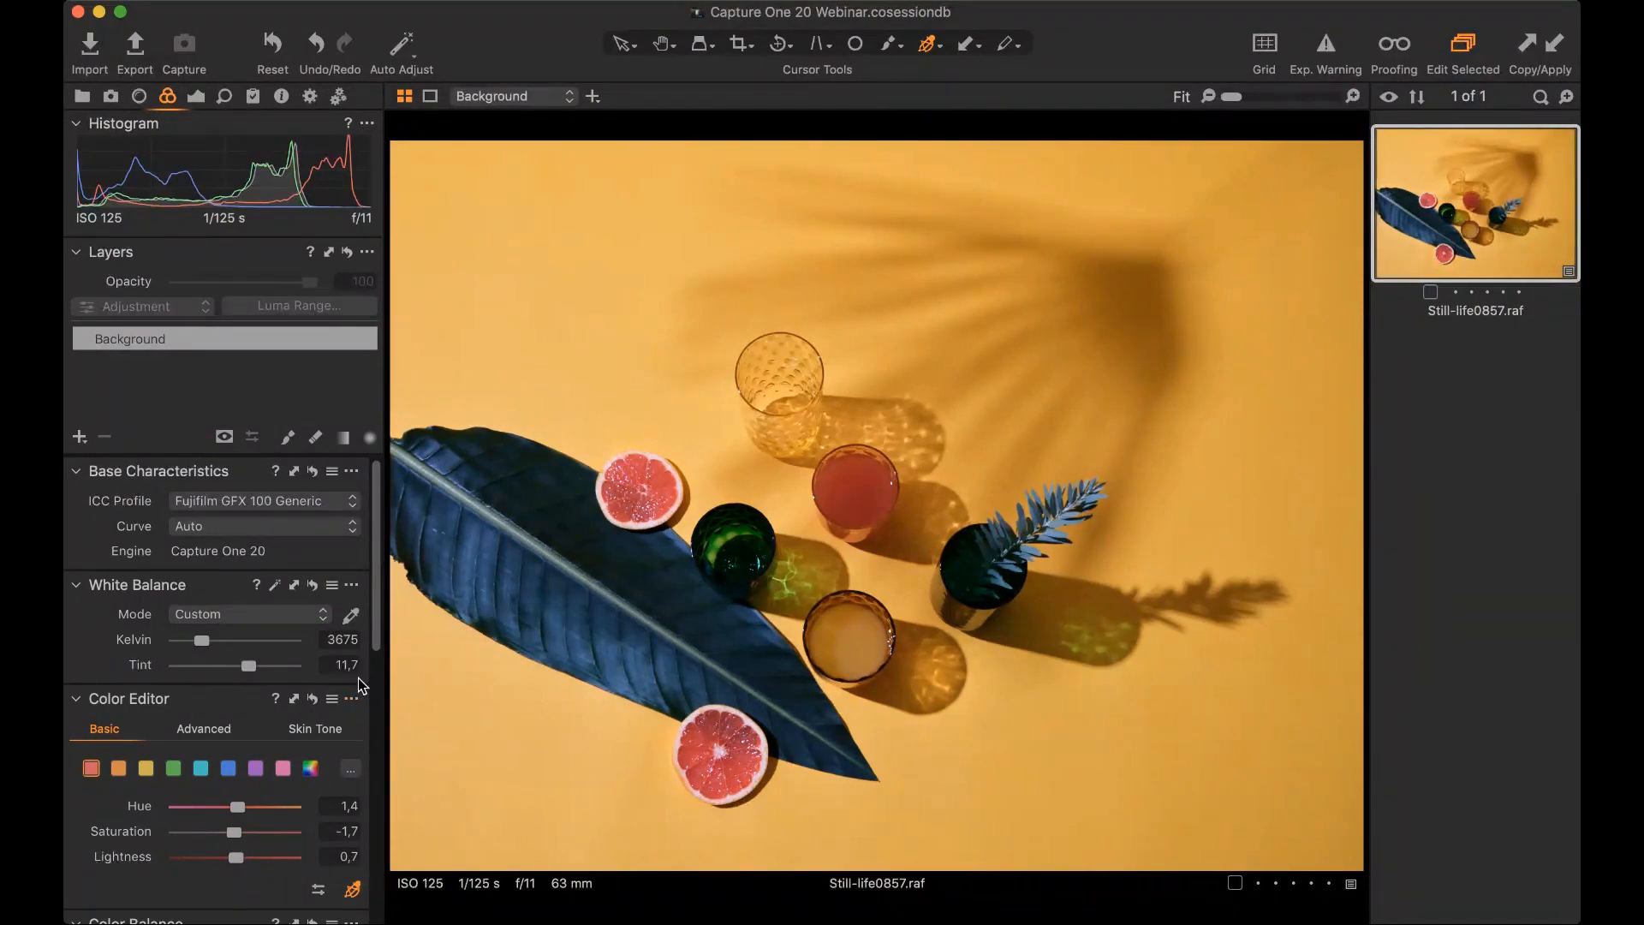
- Preview which image areas the Basic Color Editor's ranges cover, going from red through yellow to blue
{"action": "left_click", "coordinate": [347, 775]}
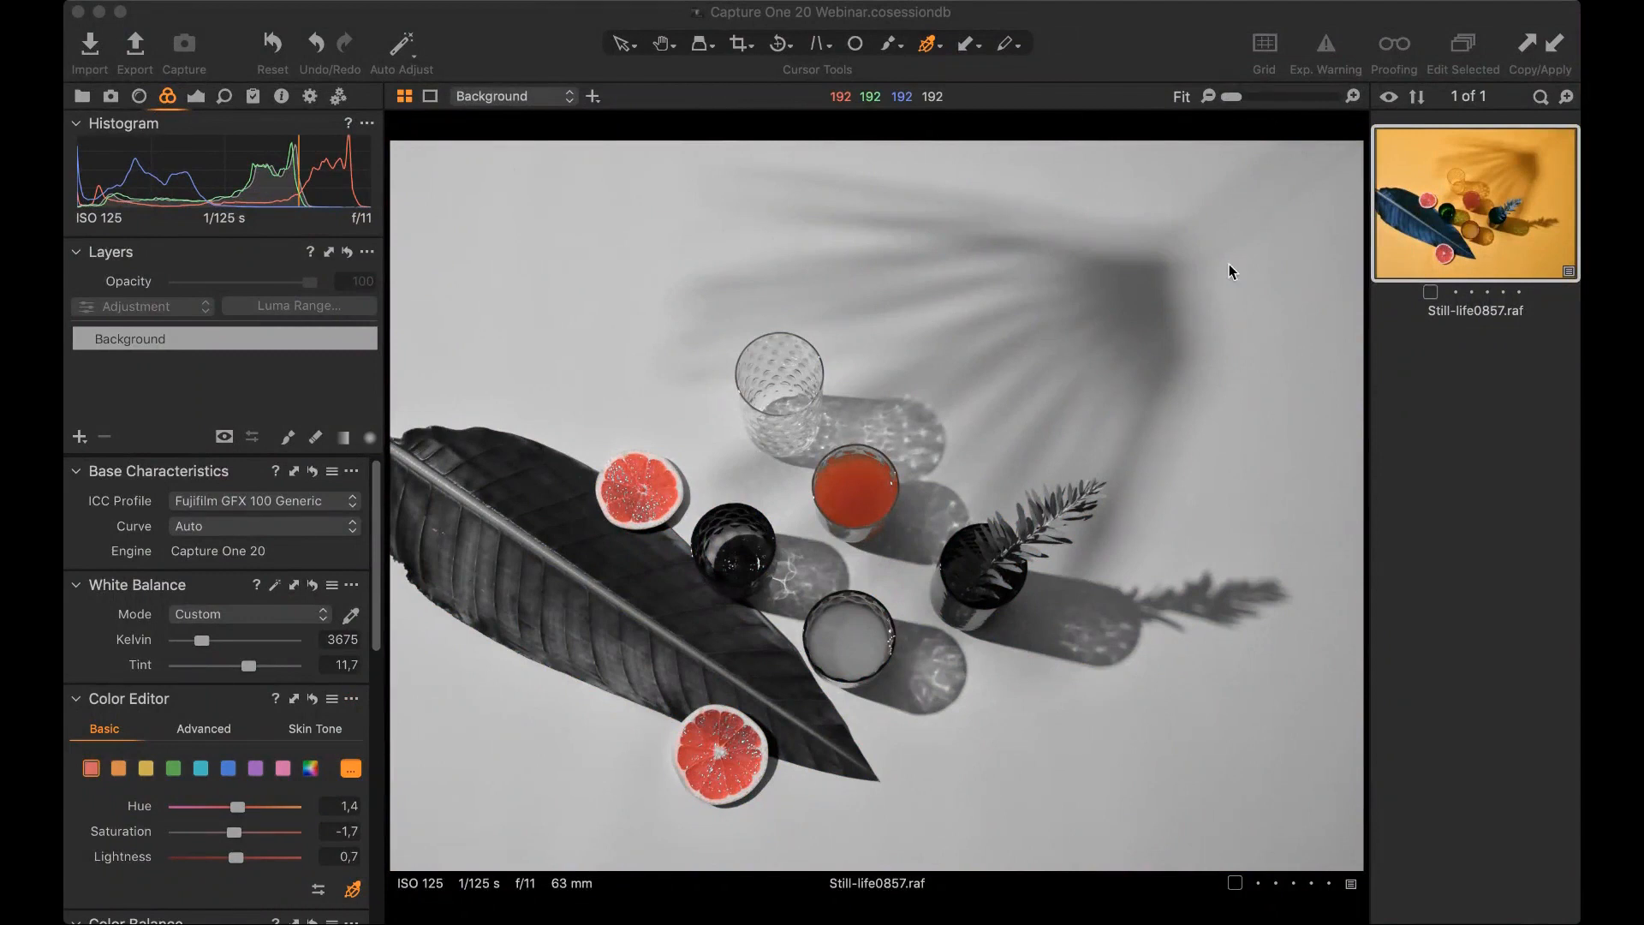
{"action": "left_click", "coordinate": [1194, 234]}
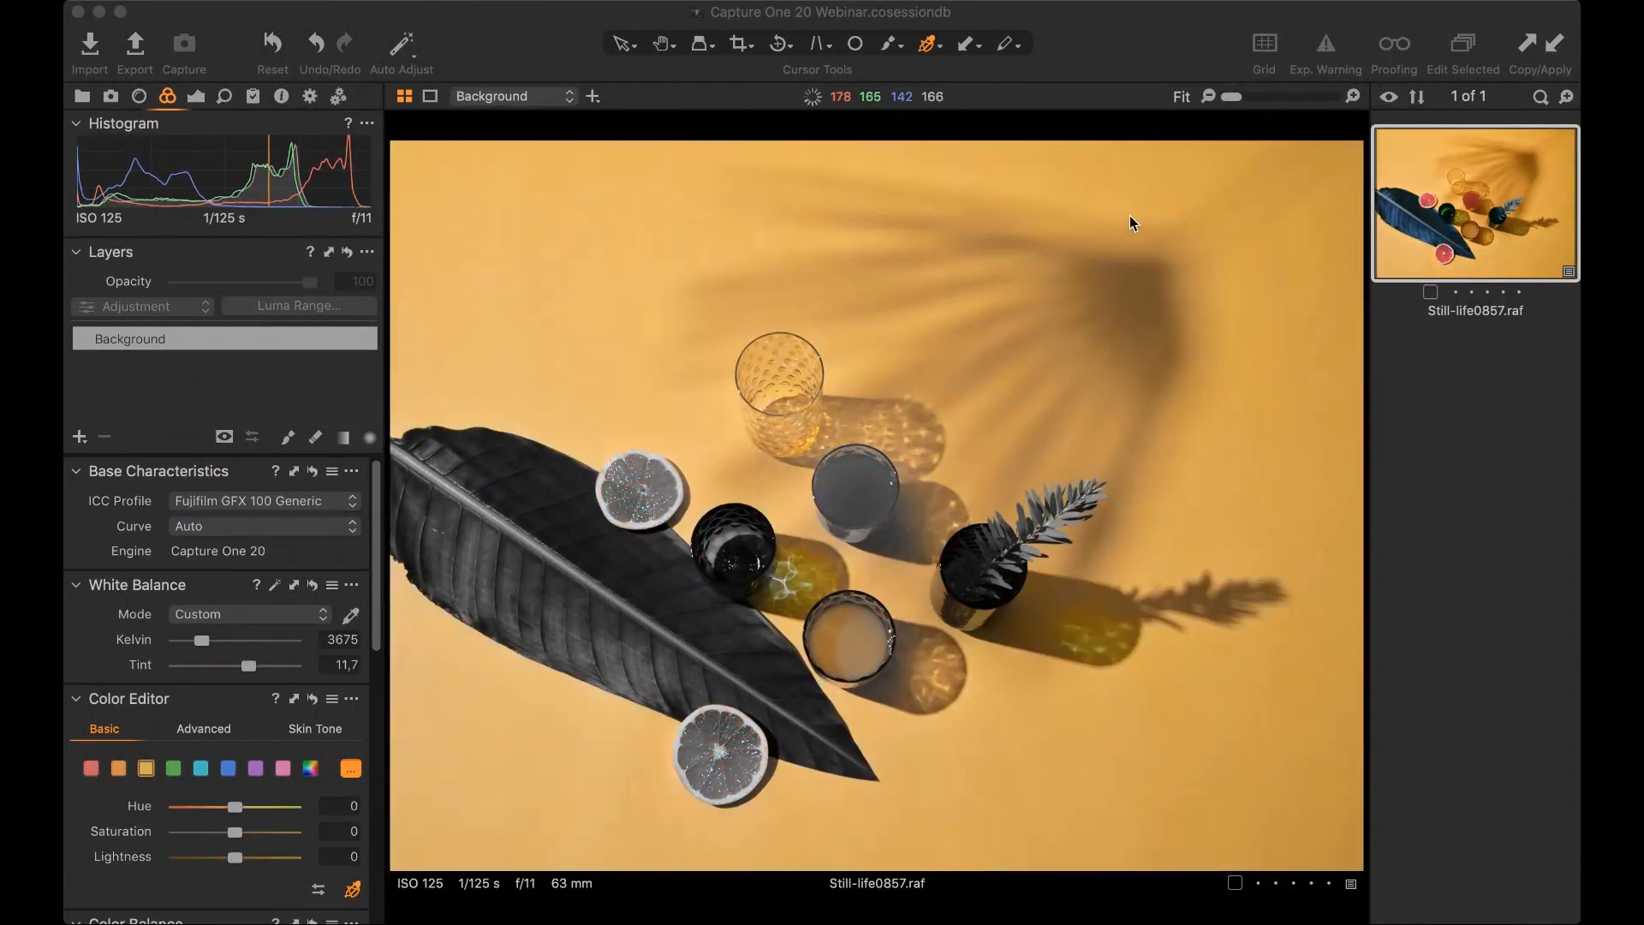
{"action": "key", "text": "Right"}
{"action": "key", "text": "Right"}
{"action": "key", "text": "Right"}
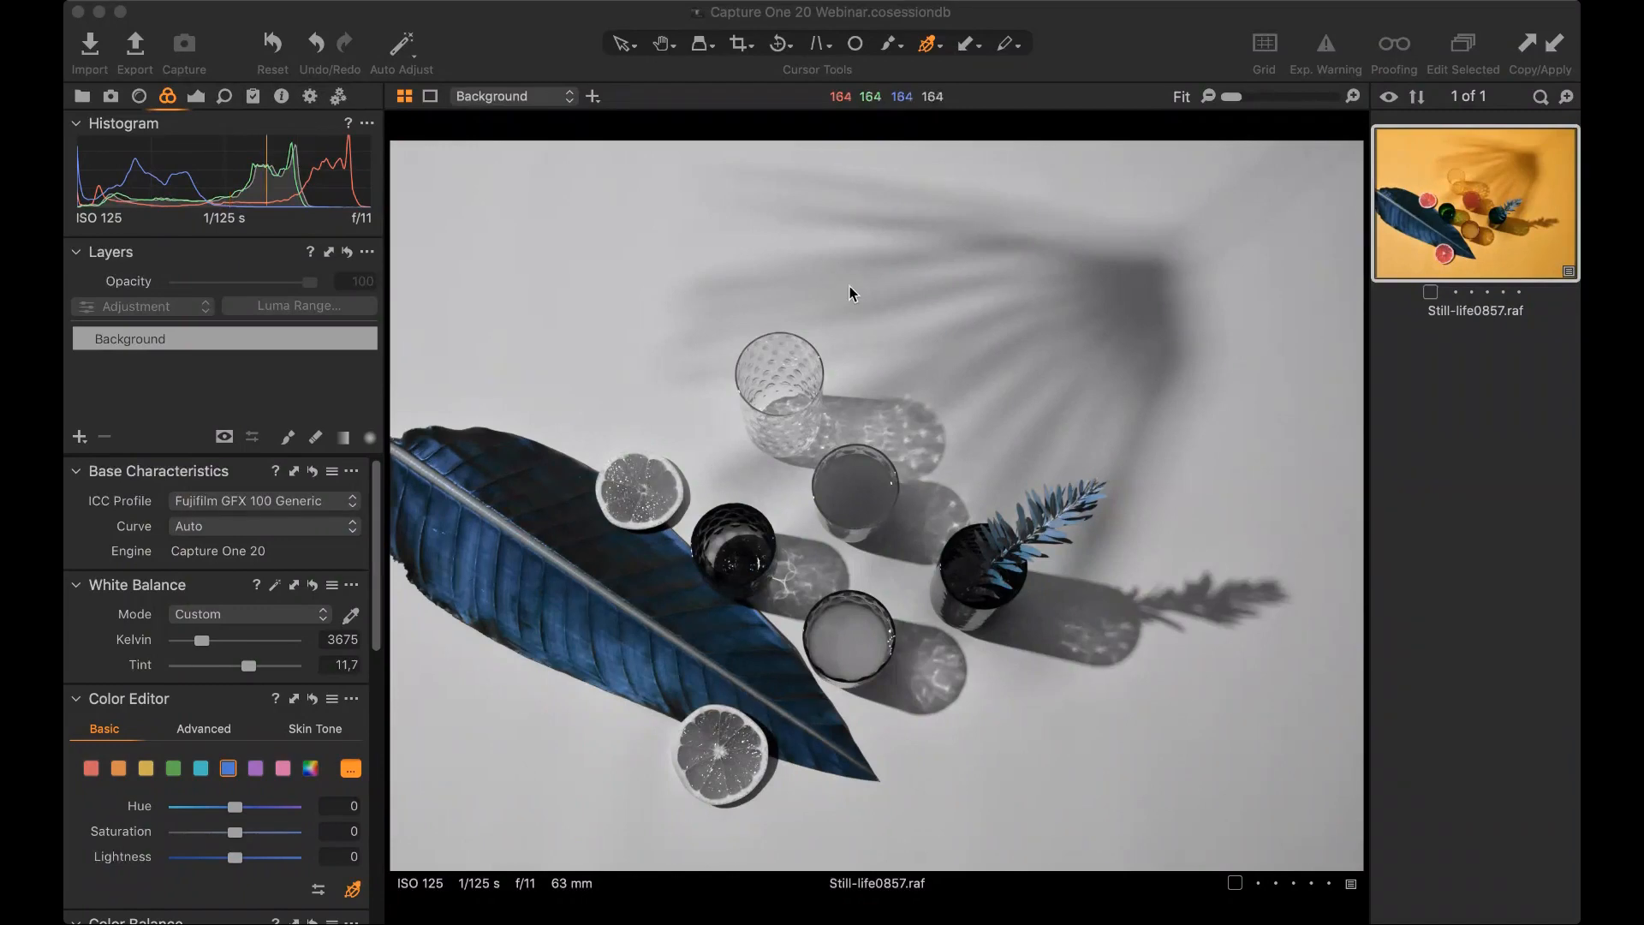
{"action": "left_click", "coordinate": [728, 732]}
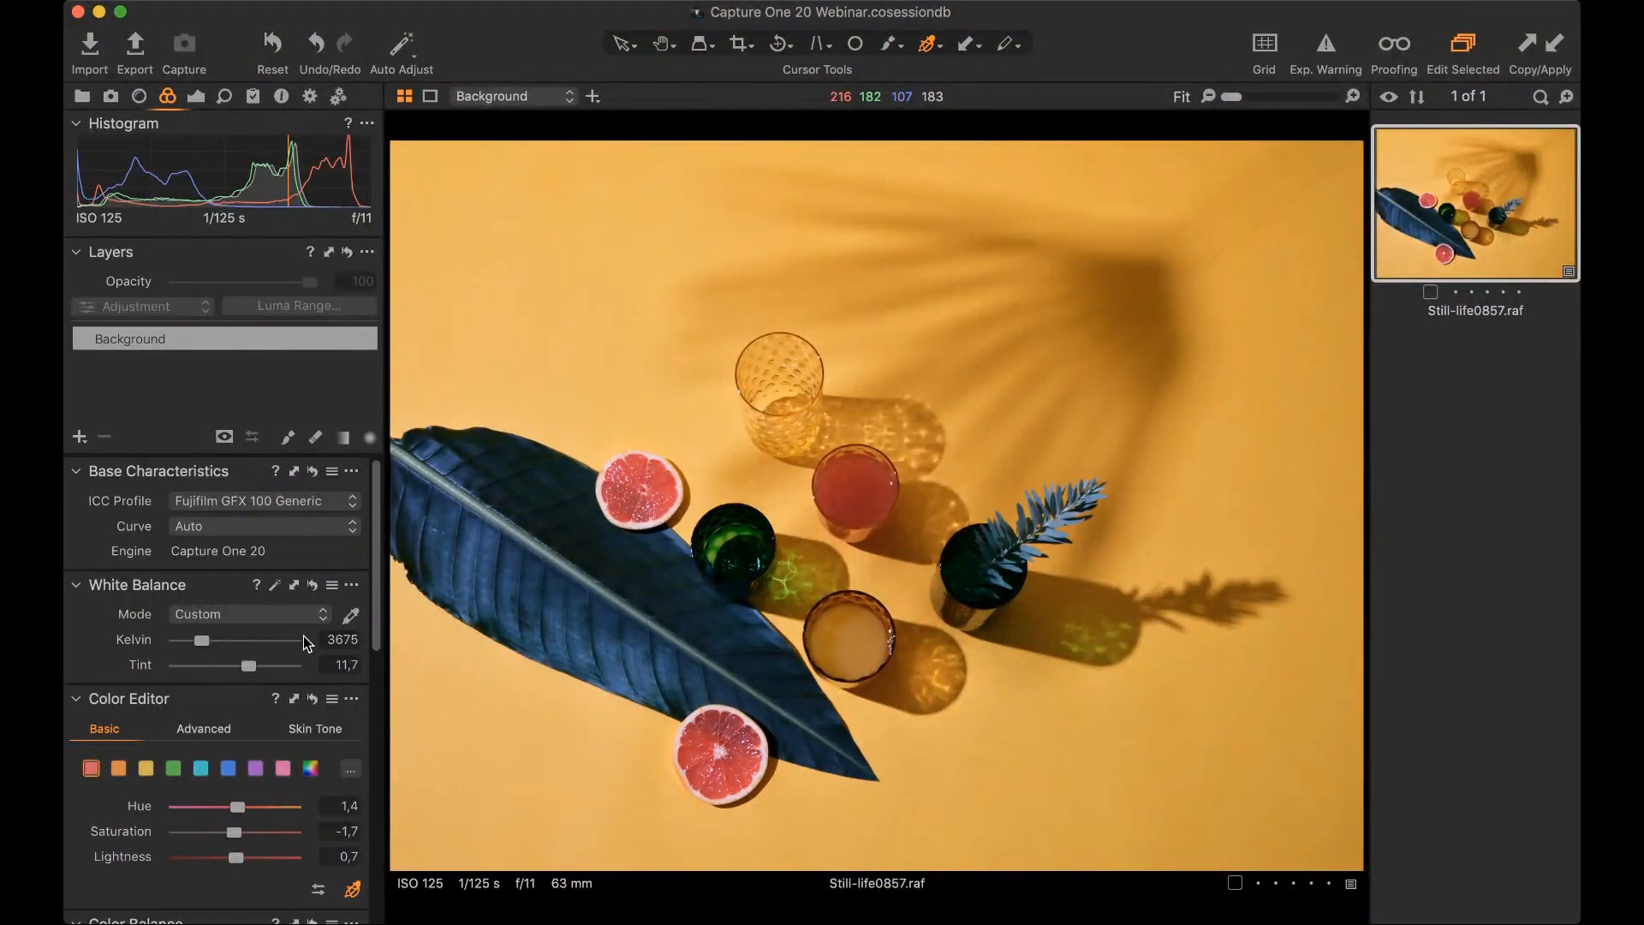
- Open the Noise Reduction album and show both _DSC4039.NEF variants together at 100%, zoomed in on the man
{"action": "left_click", "coordinate": [83, 97]}
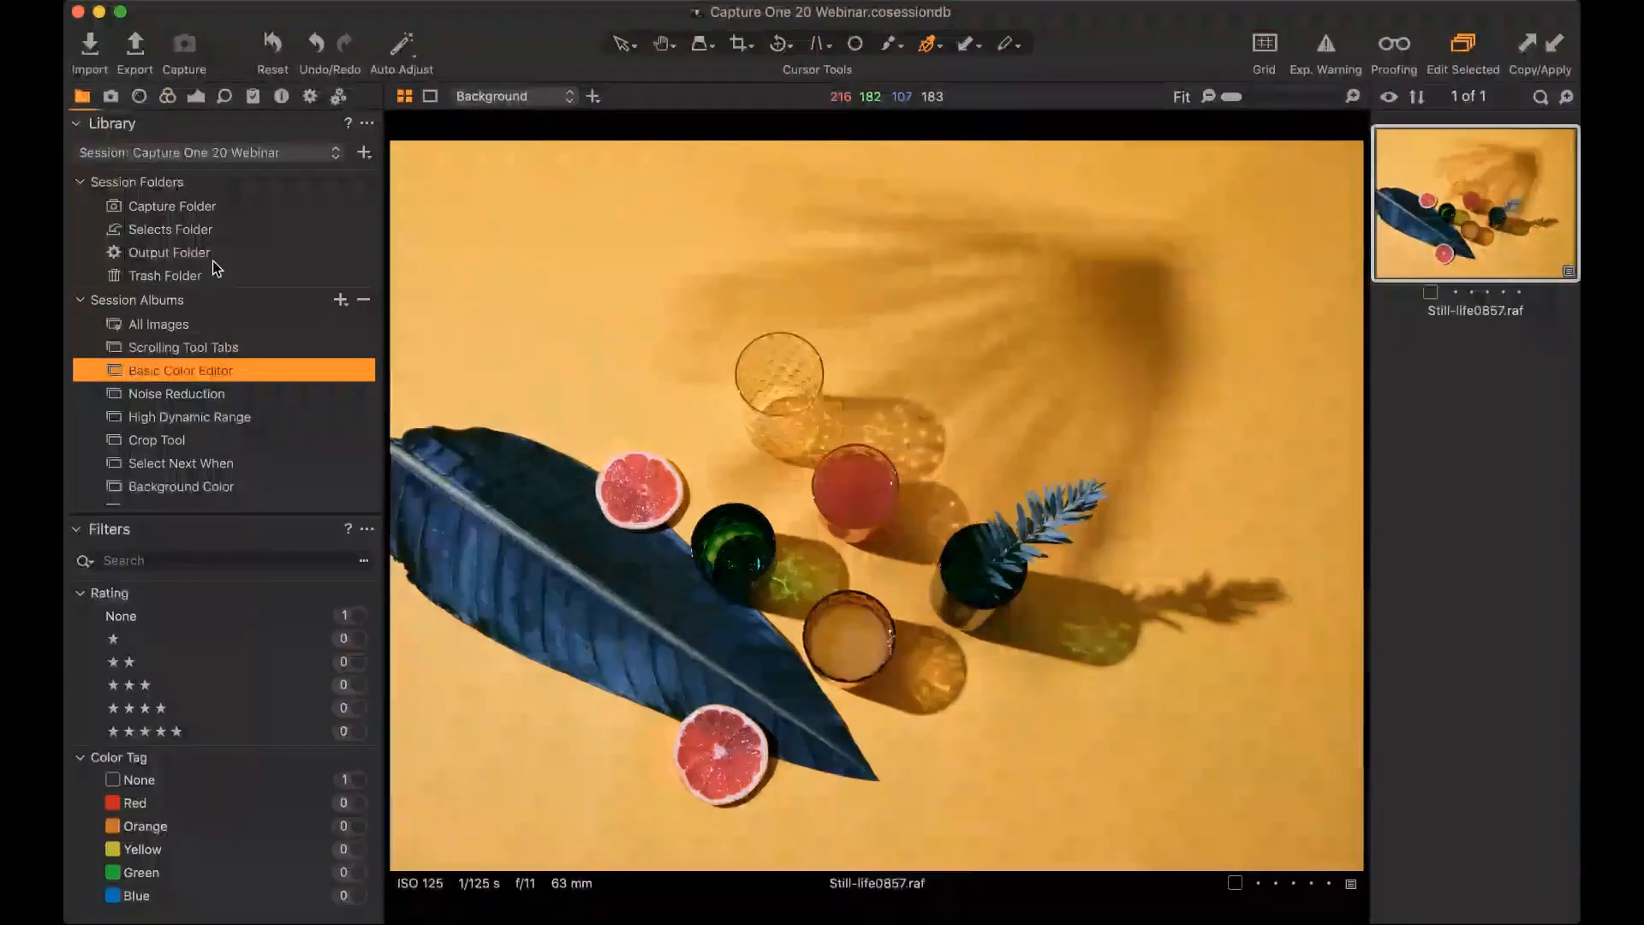
{"action": "left_click", "coordinate": [183, 392]}
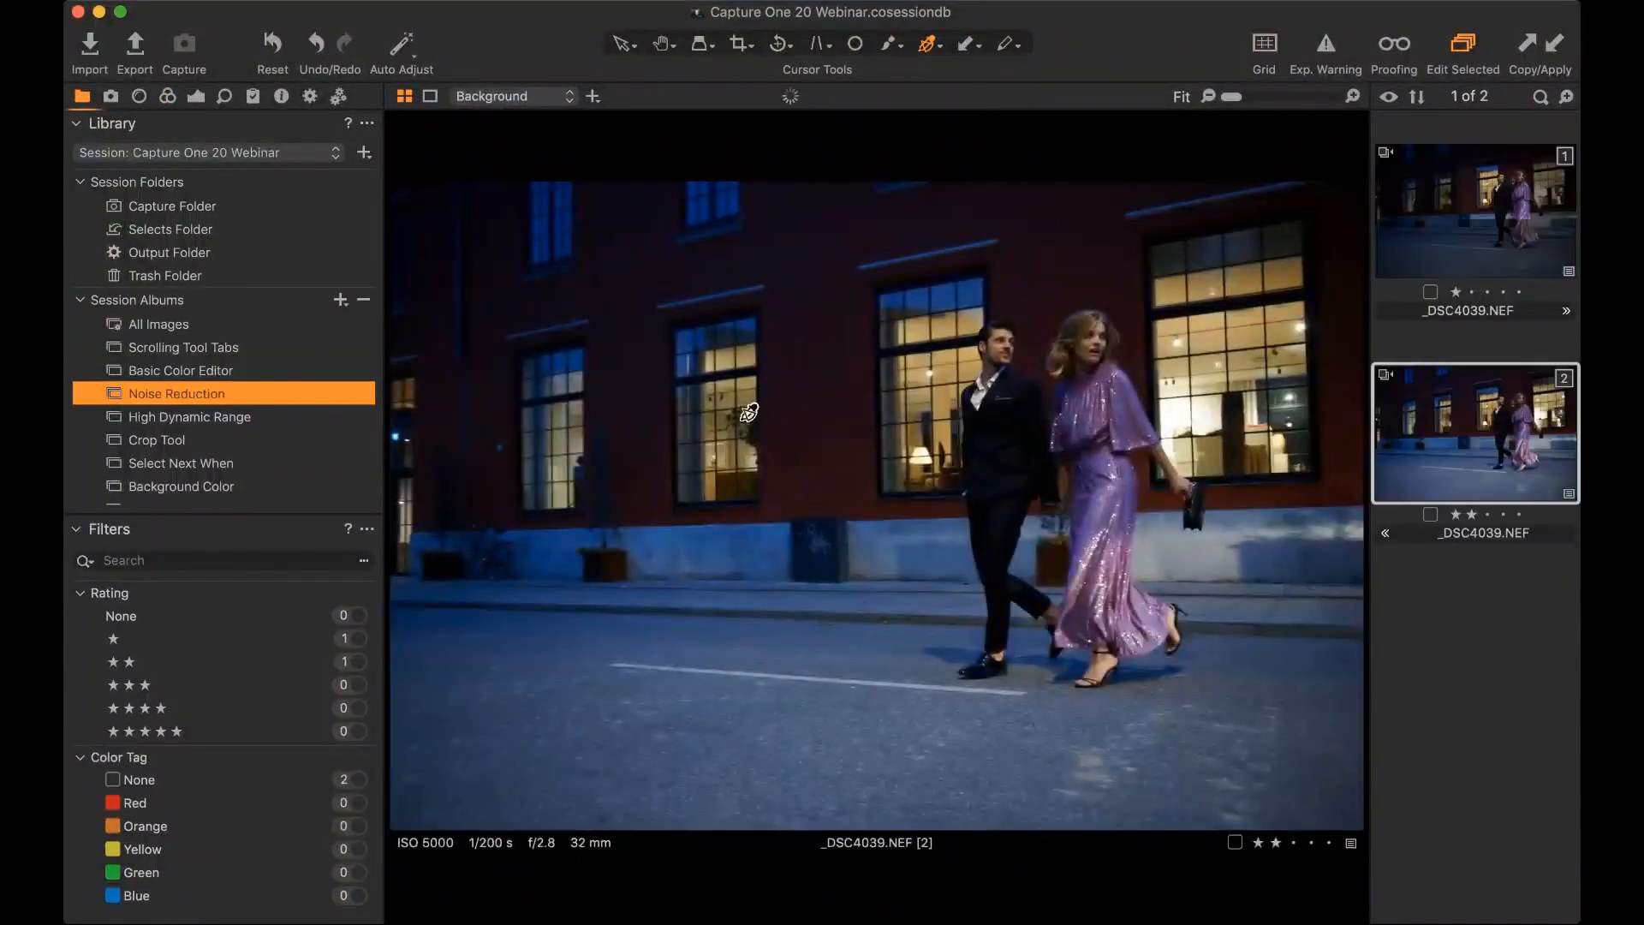
{"action": "left_click", "coordinate": [1484, 236]}
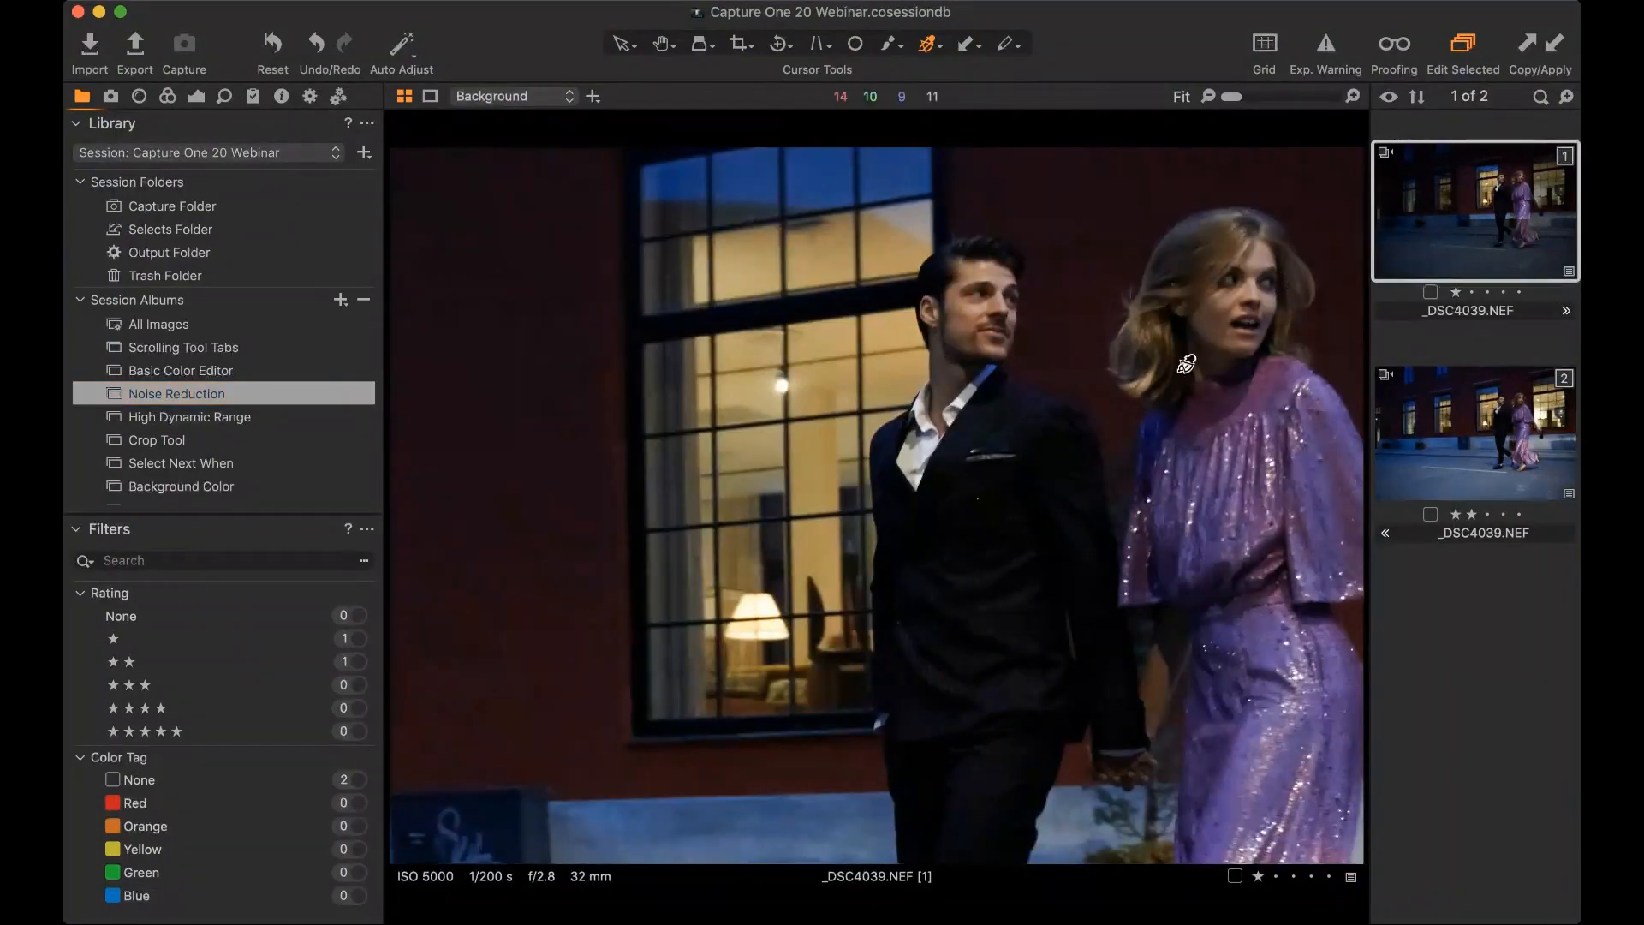
{"action": "left_click", "coordinate": [933, 371]}
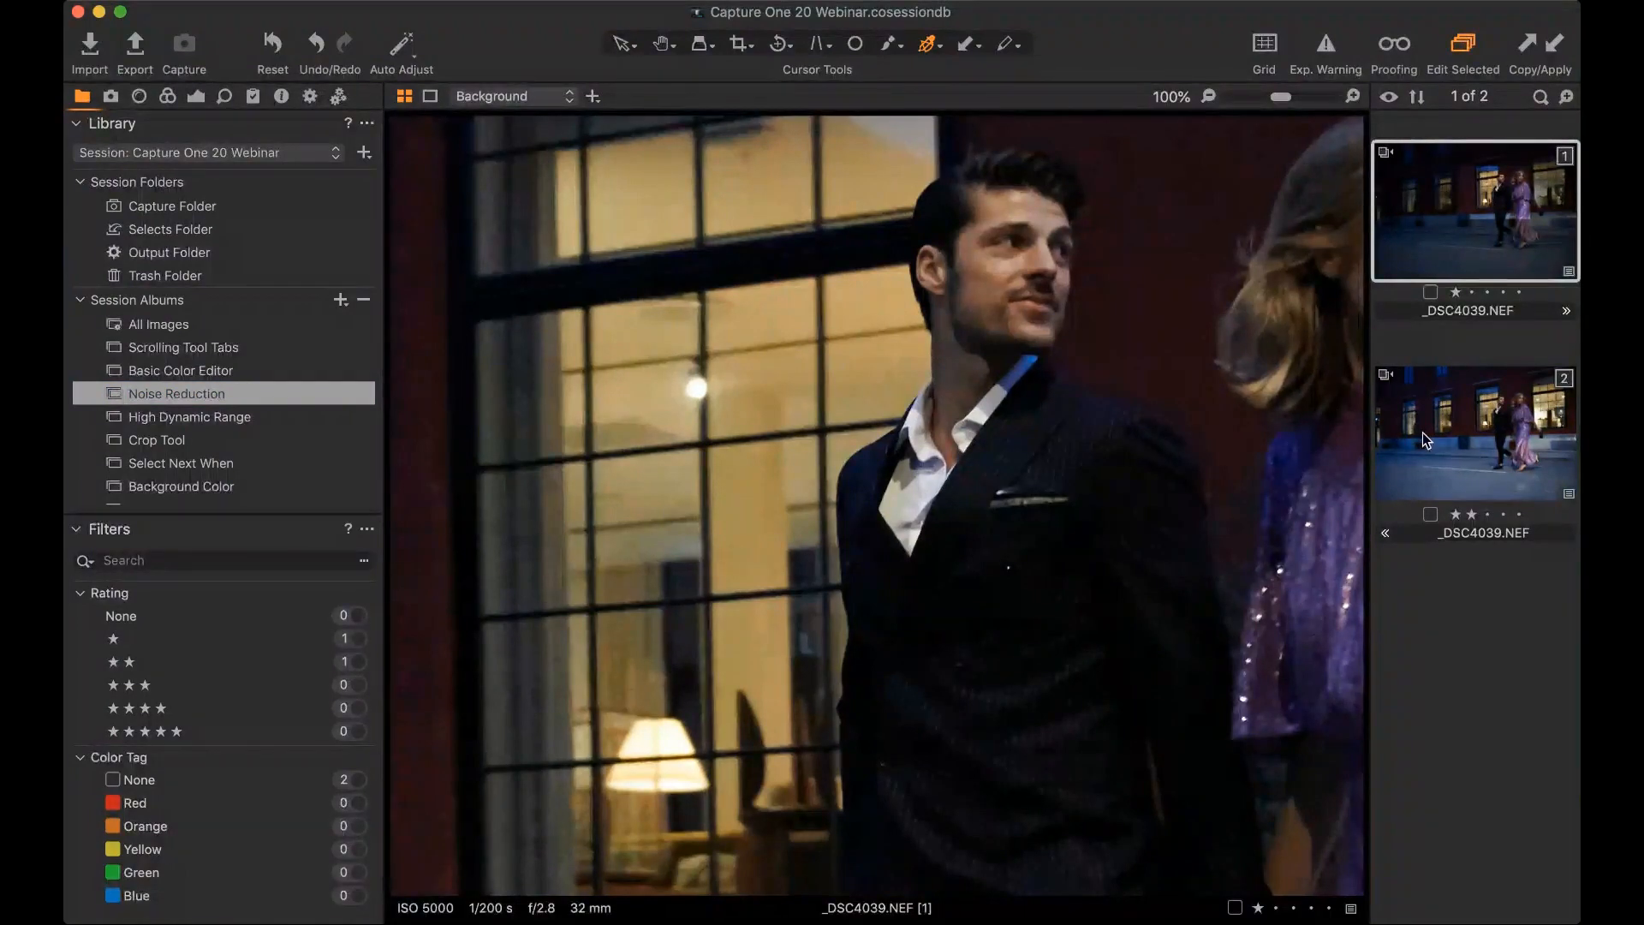
{"action": "key", "text": "h"}
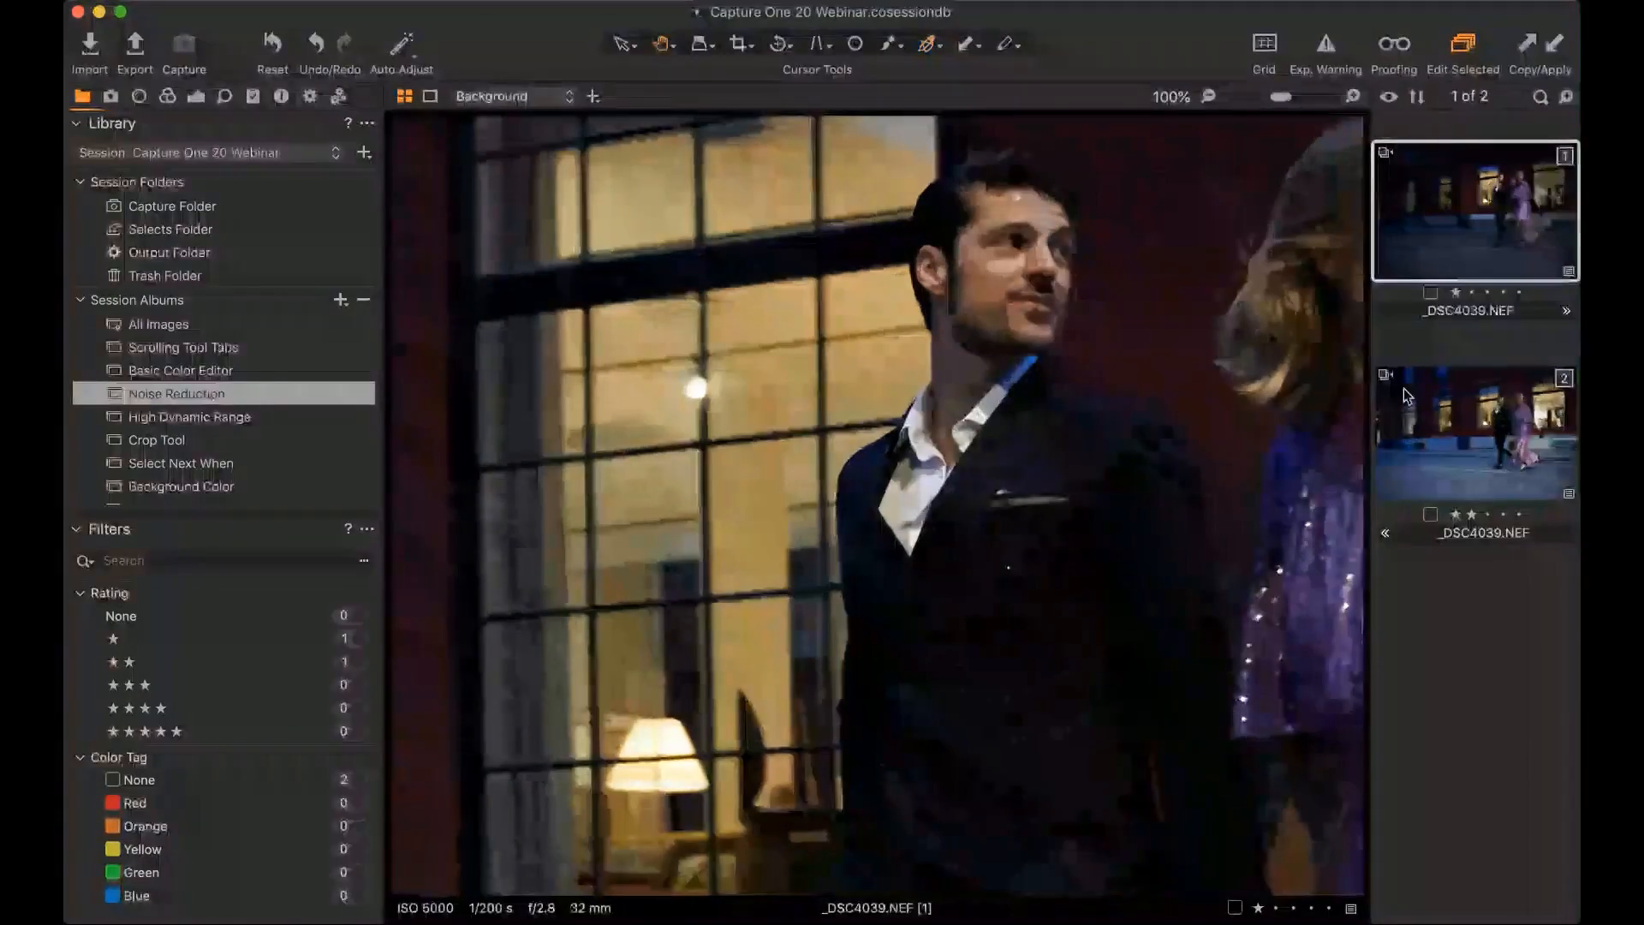
{"action": "left_click", "coordinate": [1480, 419], "text": "super"}
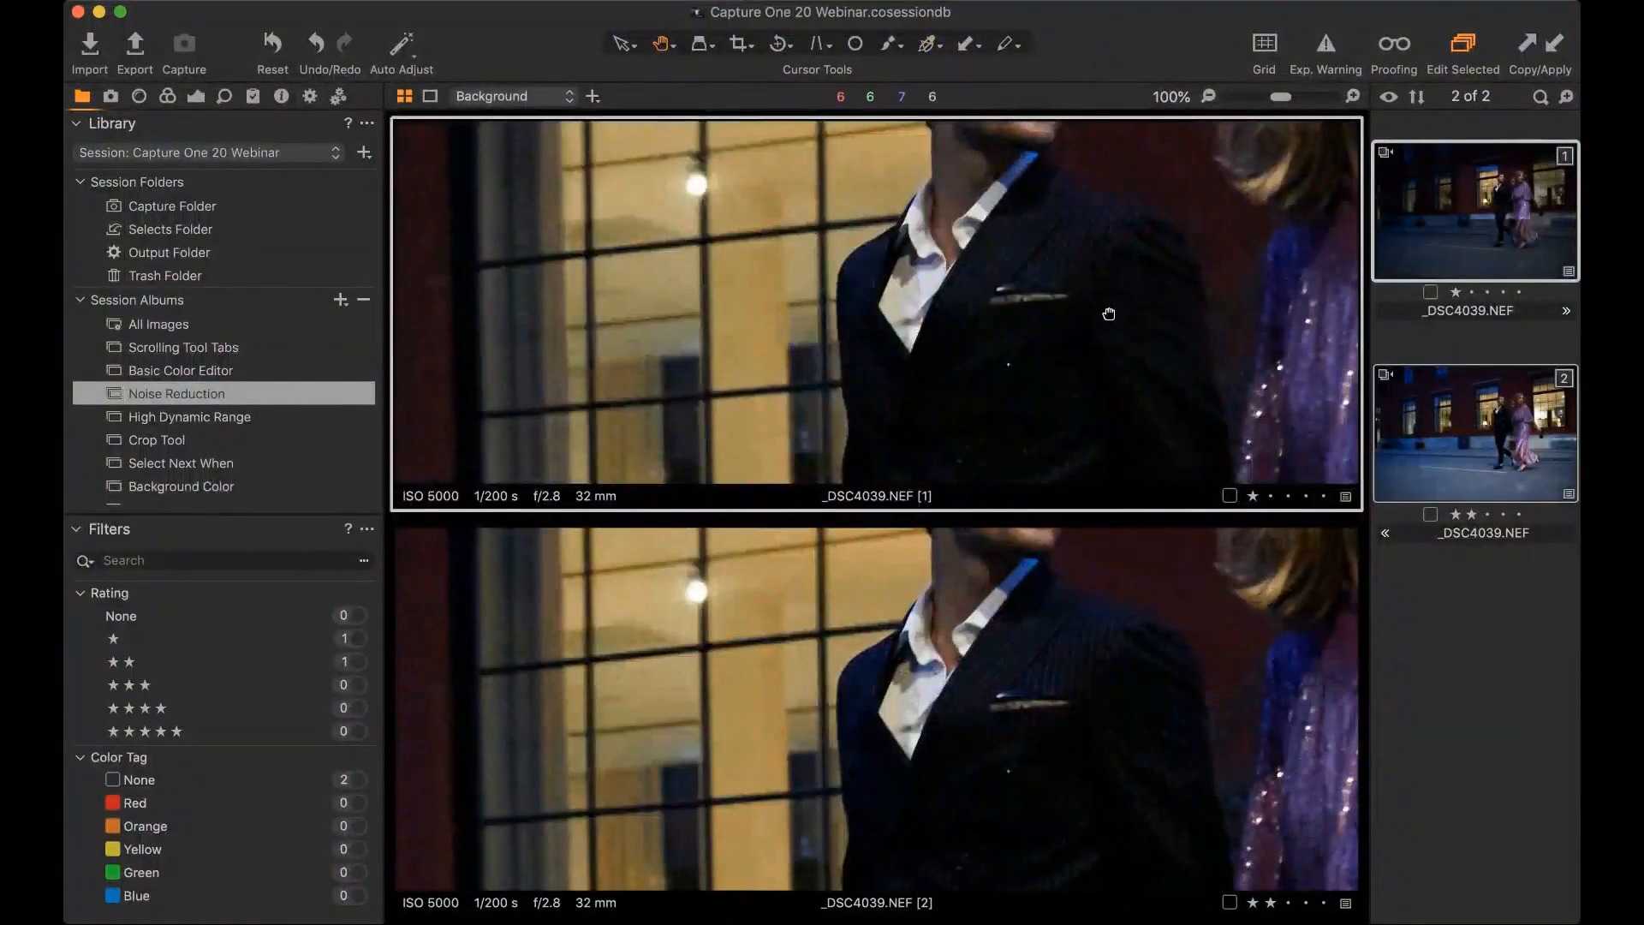
- Compare the noise and detail in the man's face, jacket and the wall across both variants at higher magnification
{"action": "left_click_drag", "start_coordinate": [1108, 311], "coordinate": [1046, 451]}
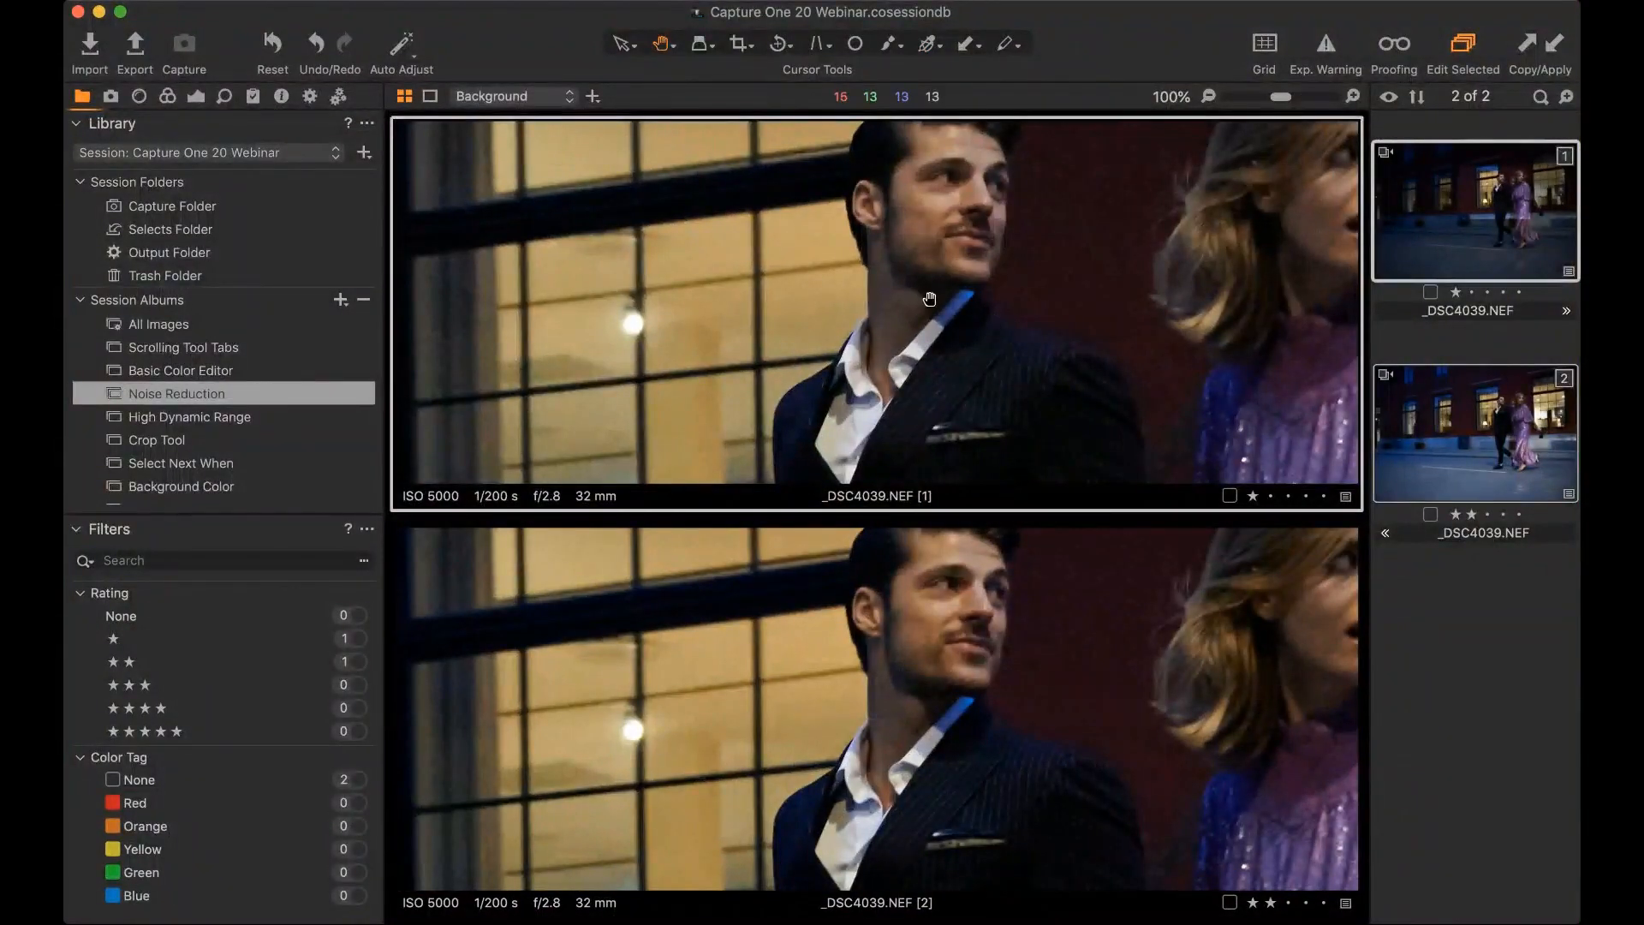
{"action": "scroll", "coordinate": [930, 299], "scroll_direction": "up", "scroll_amount": 5}
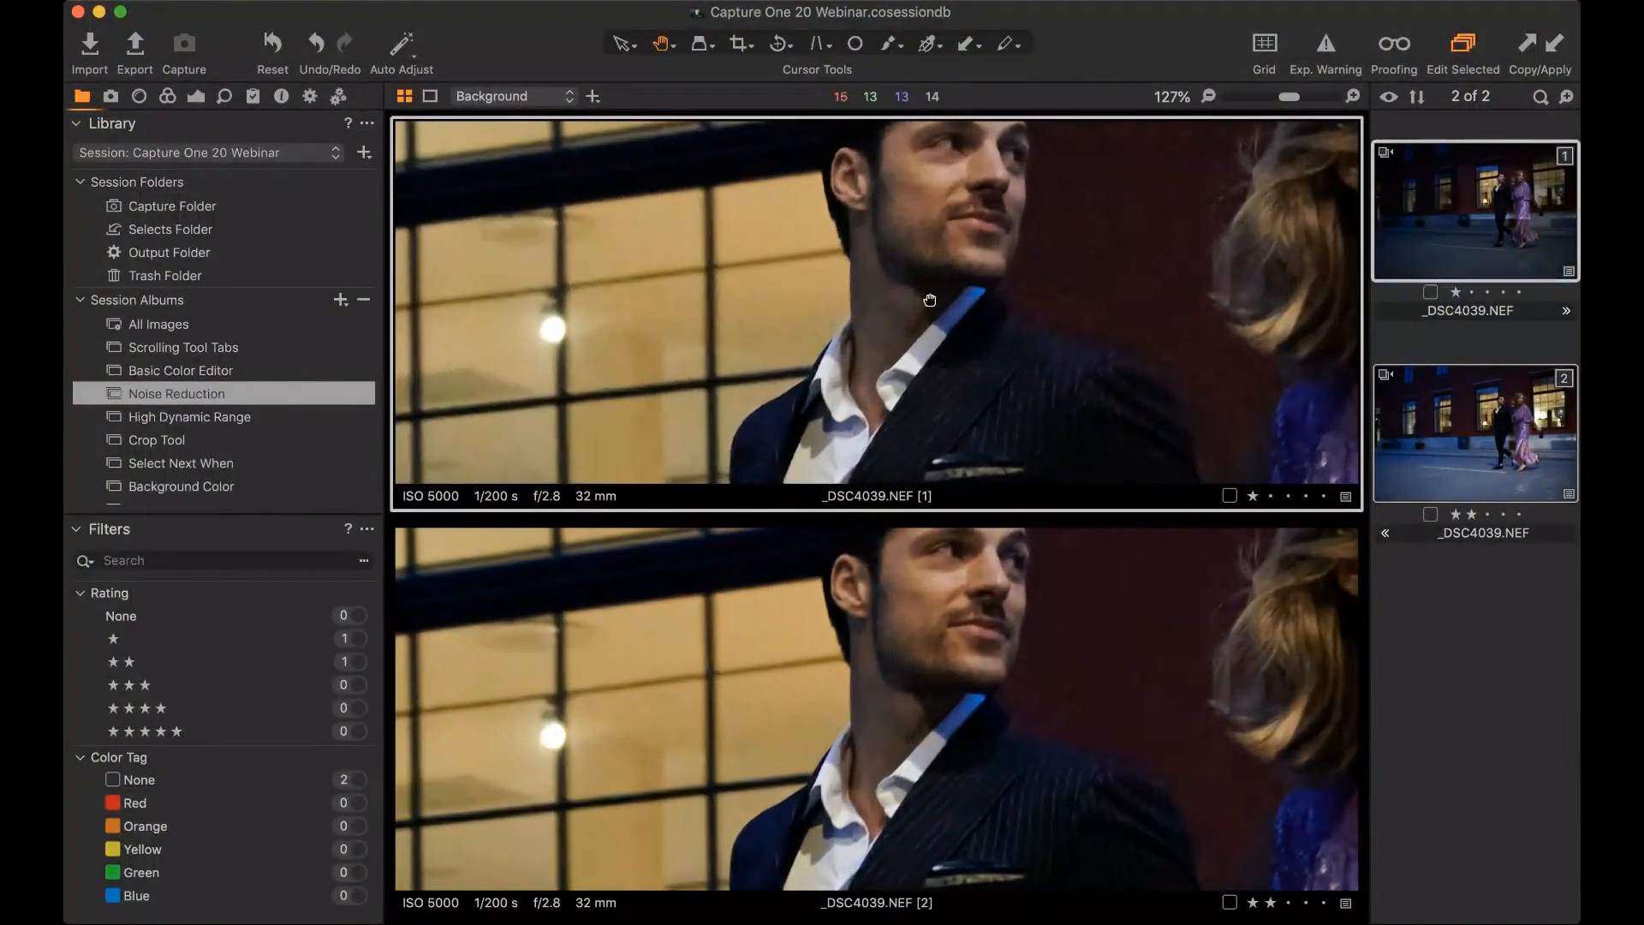
{"action": "left_click_drag", "start_coordinate": [942, 301], "coordinate": [959, 314]}
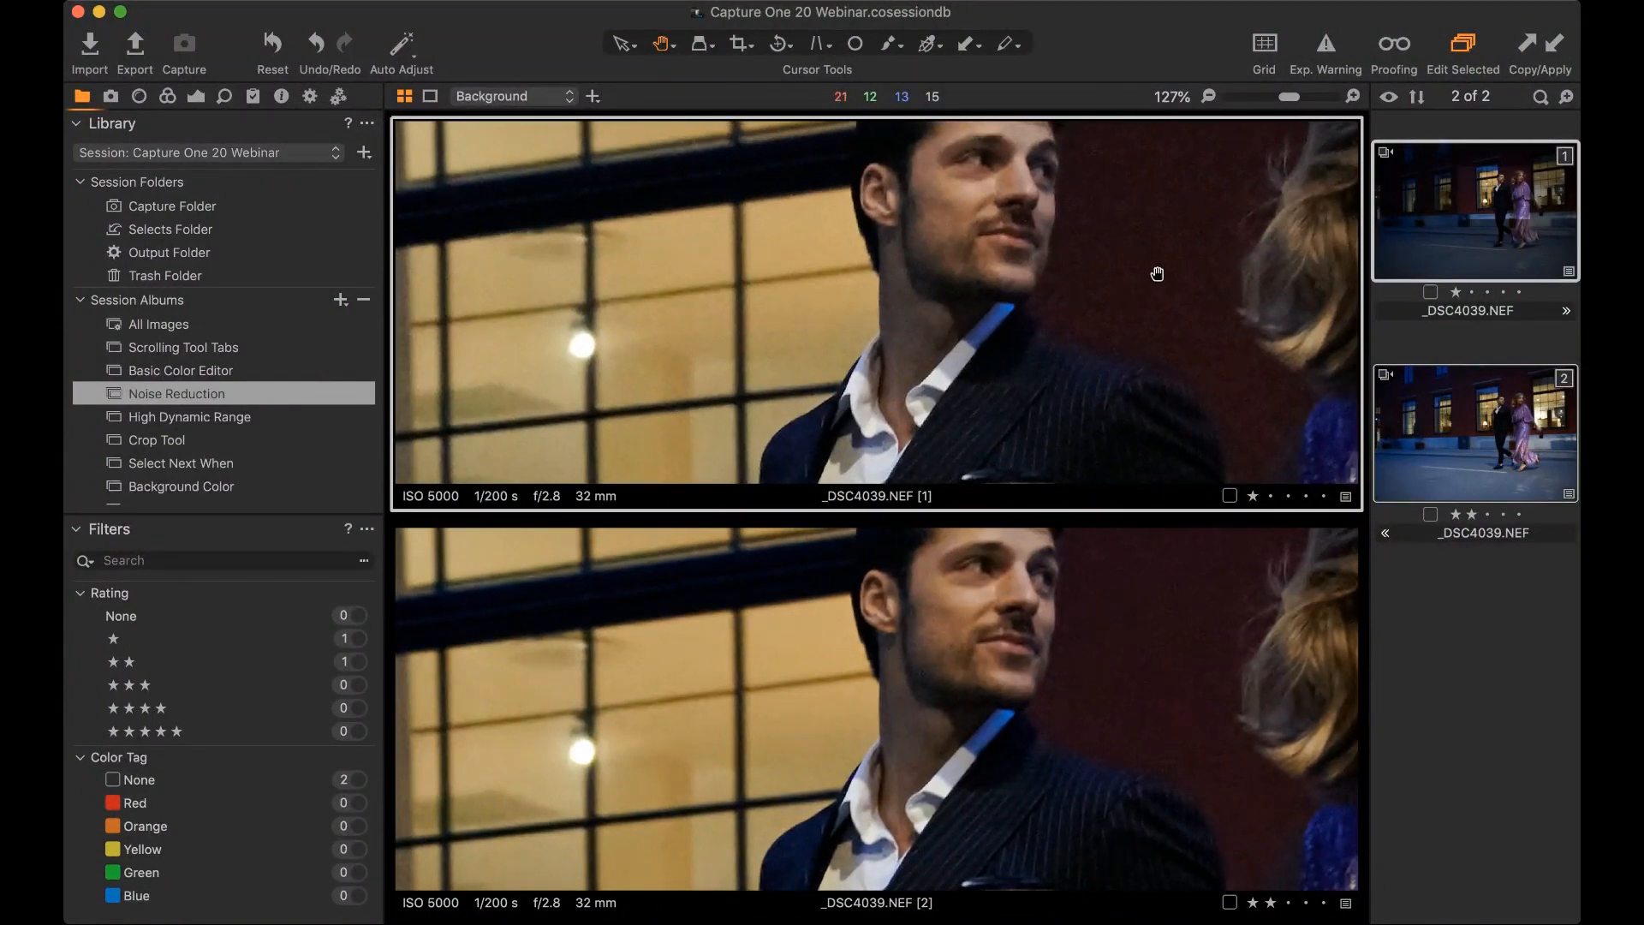
{"action": "scroll", "coordinate": [836, 286], "scroll_direction": "up", "scroll_amount": 8}
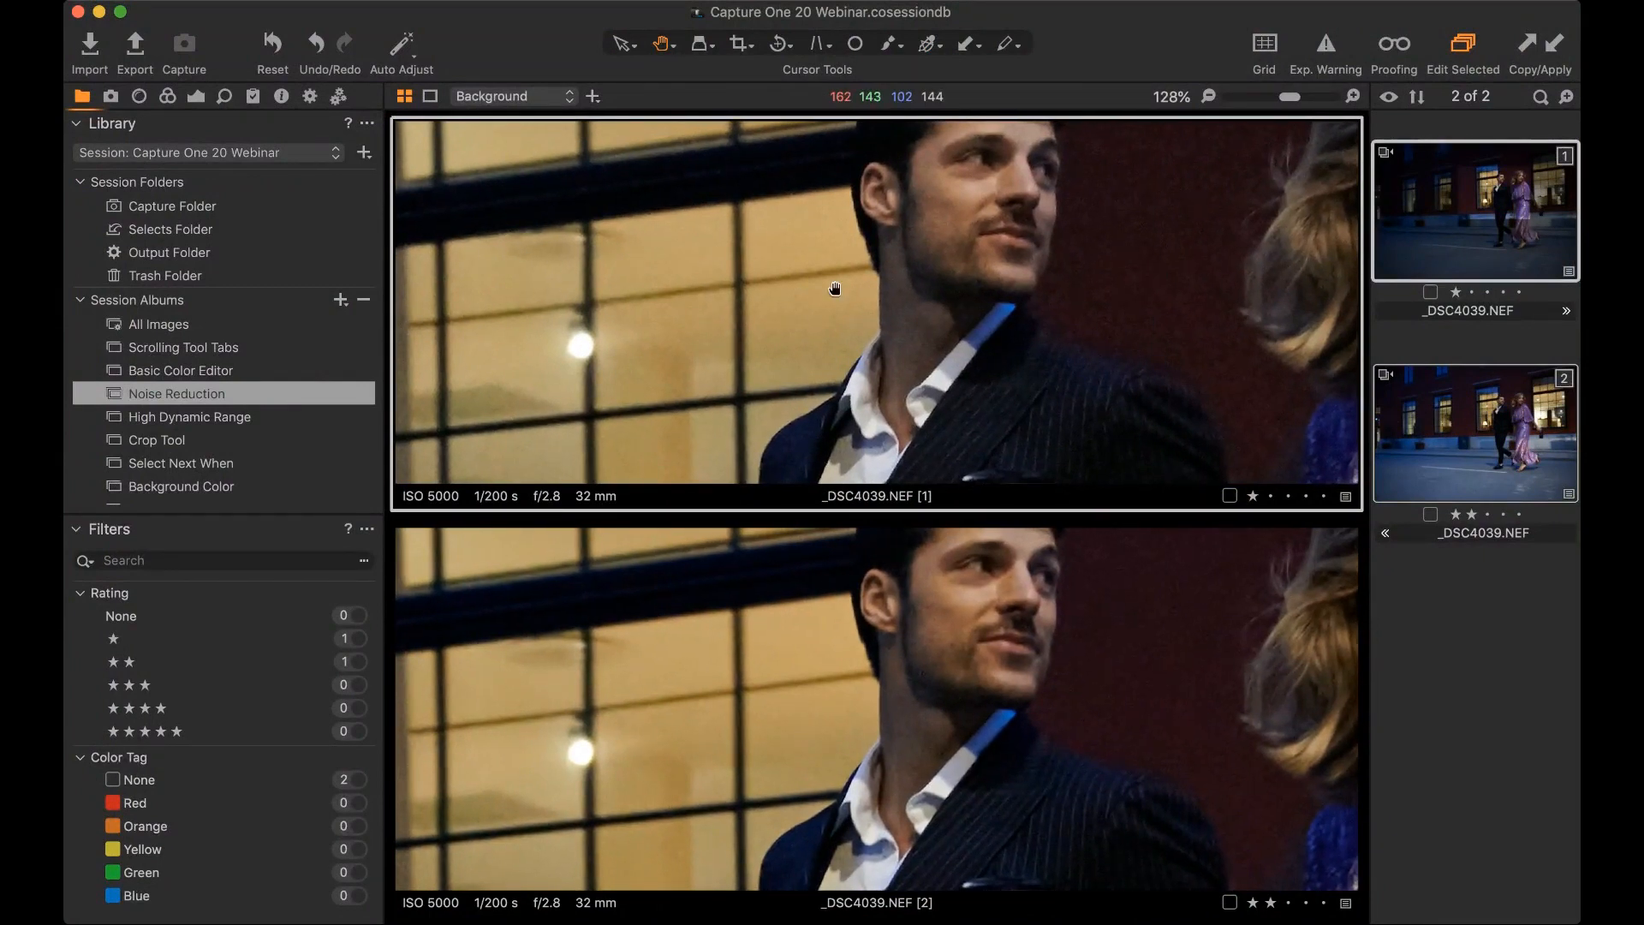
{"action": "scroll", "coordinate": [834, 289], "scroll_direction": "down", "scroll_amount": 3}
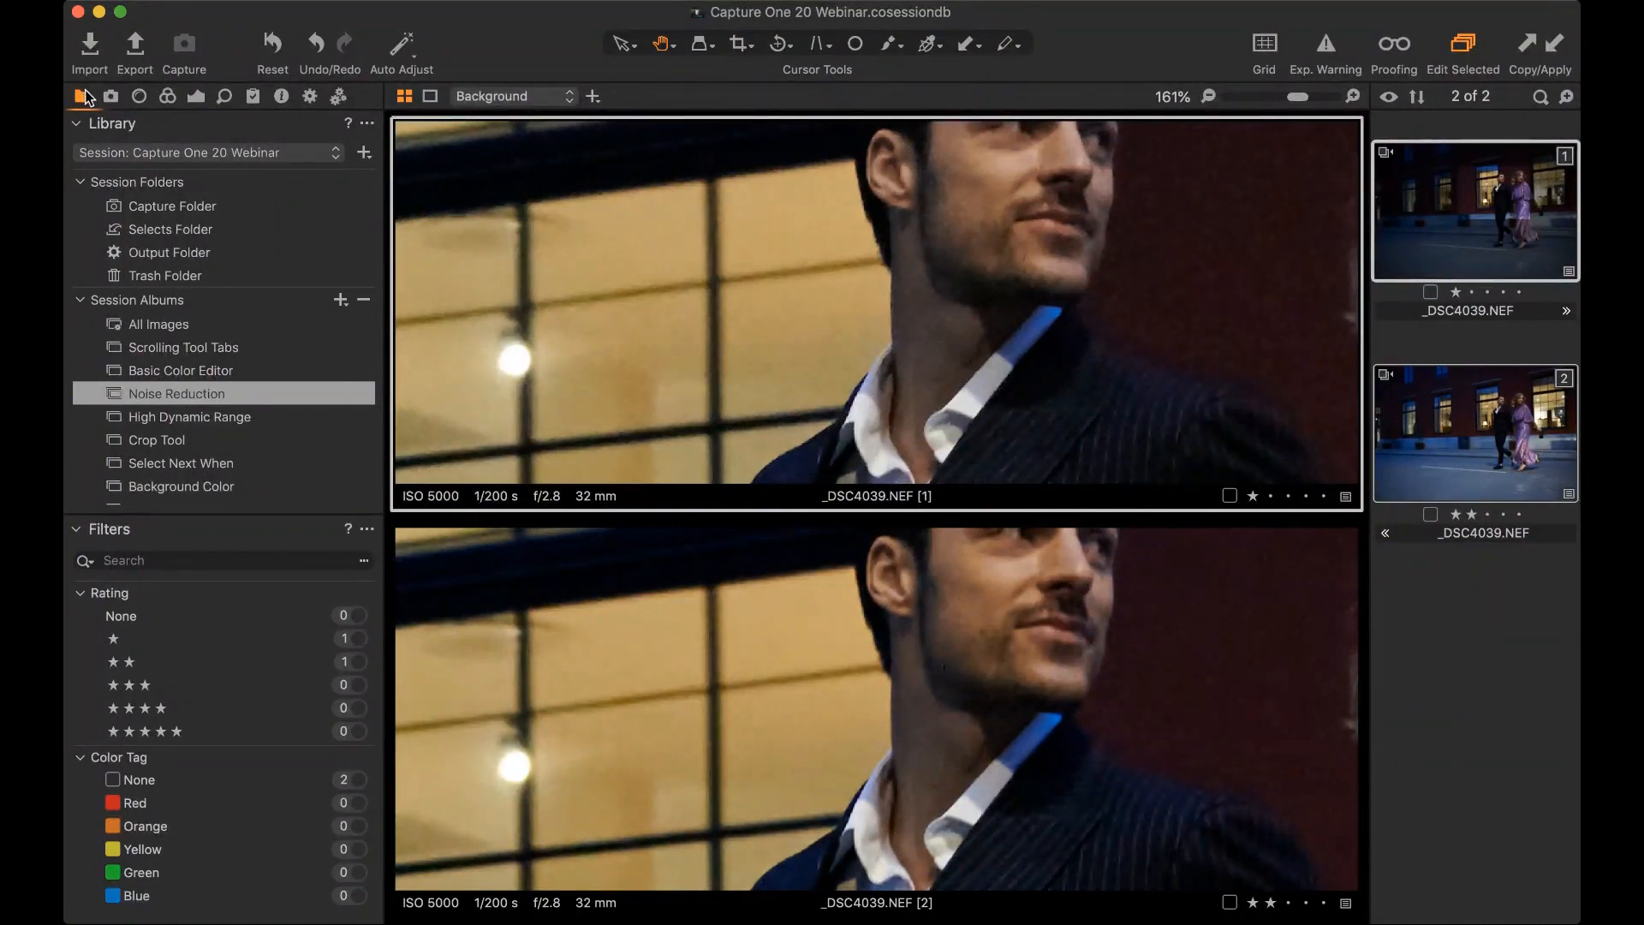
- Open the High Dynamic Range album's desert photo and try the Highlight and White adjustments in the High Dynamic Range tool
{"action": "scroll", "coordinate": [260, 338], "scroll_direction": "down", "scroll_amount": 2}
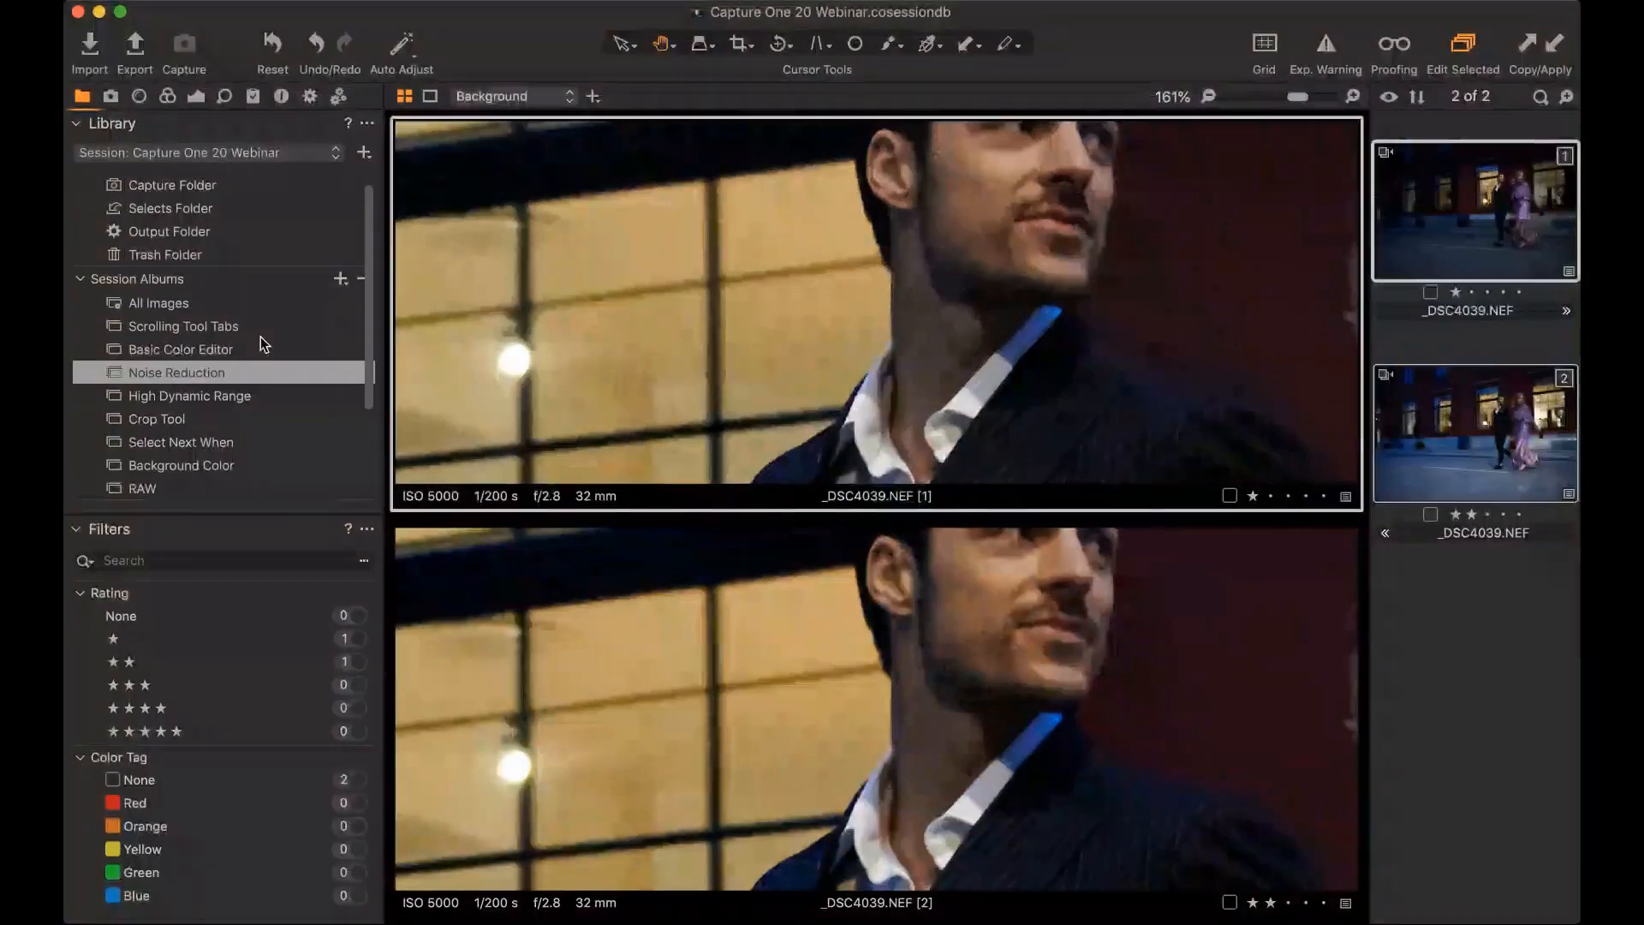
{"action": "left_click", "coordinate": [216, 390]}
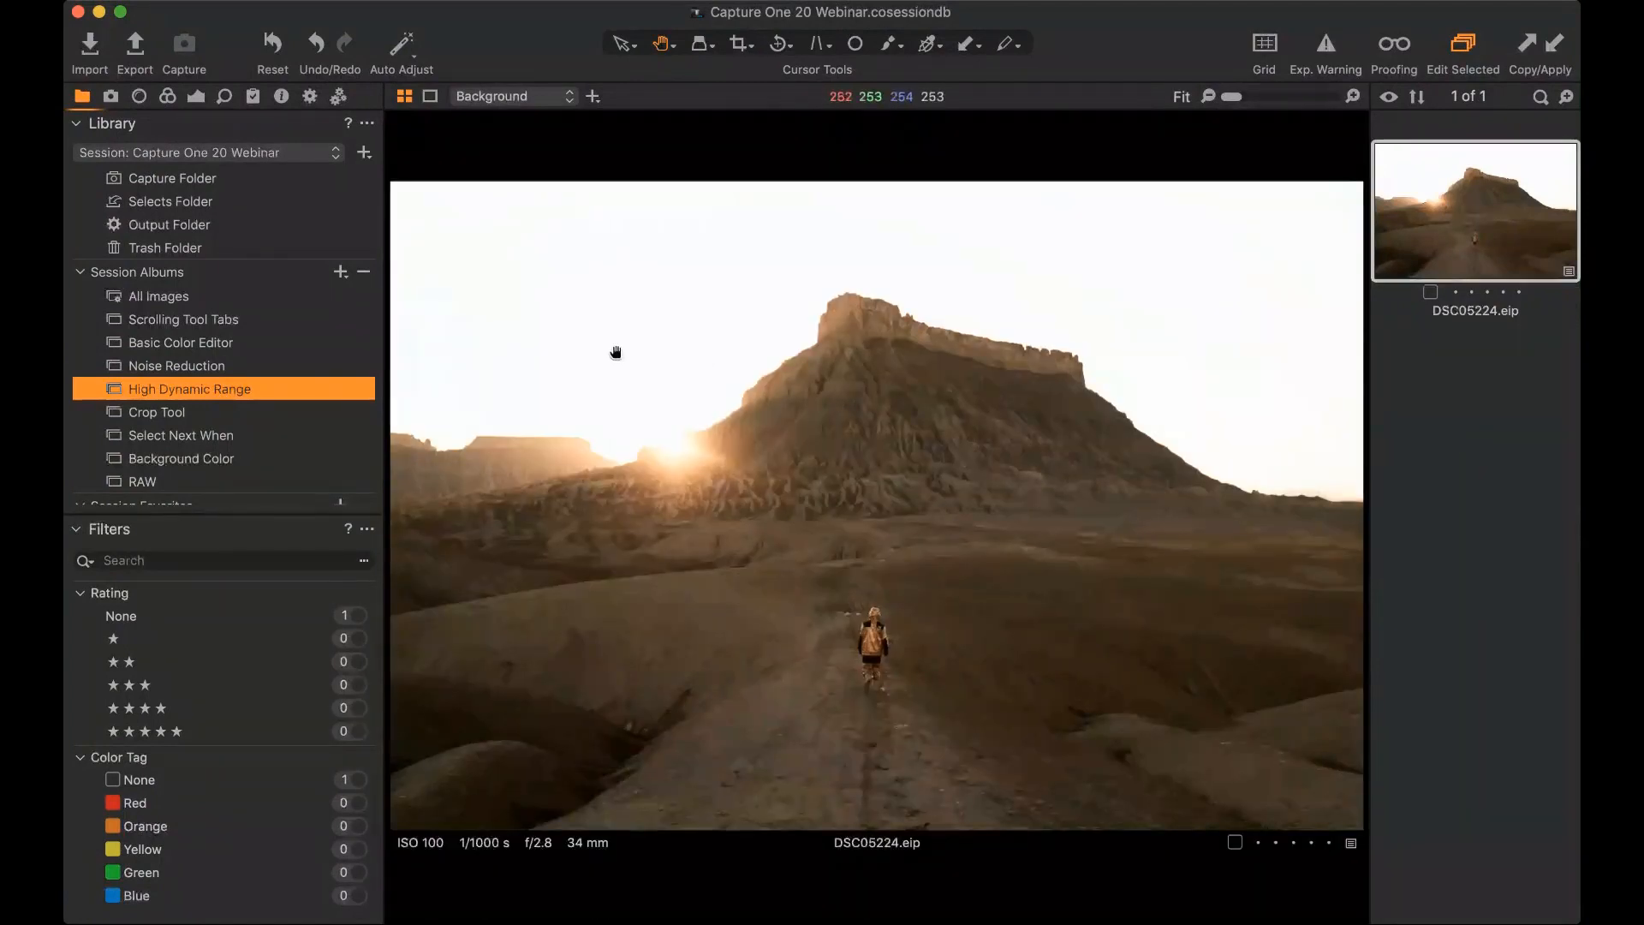
{"action": "left_click", "coordinate": [194, 99]}
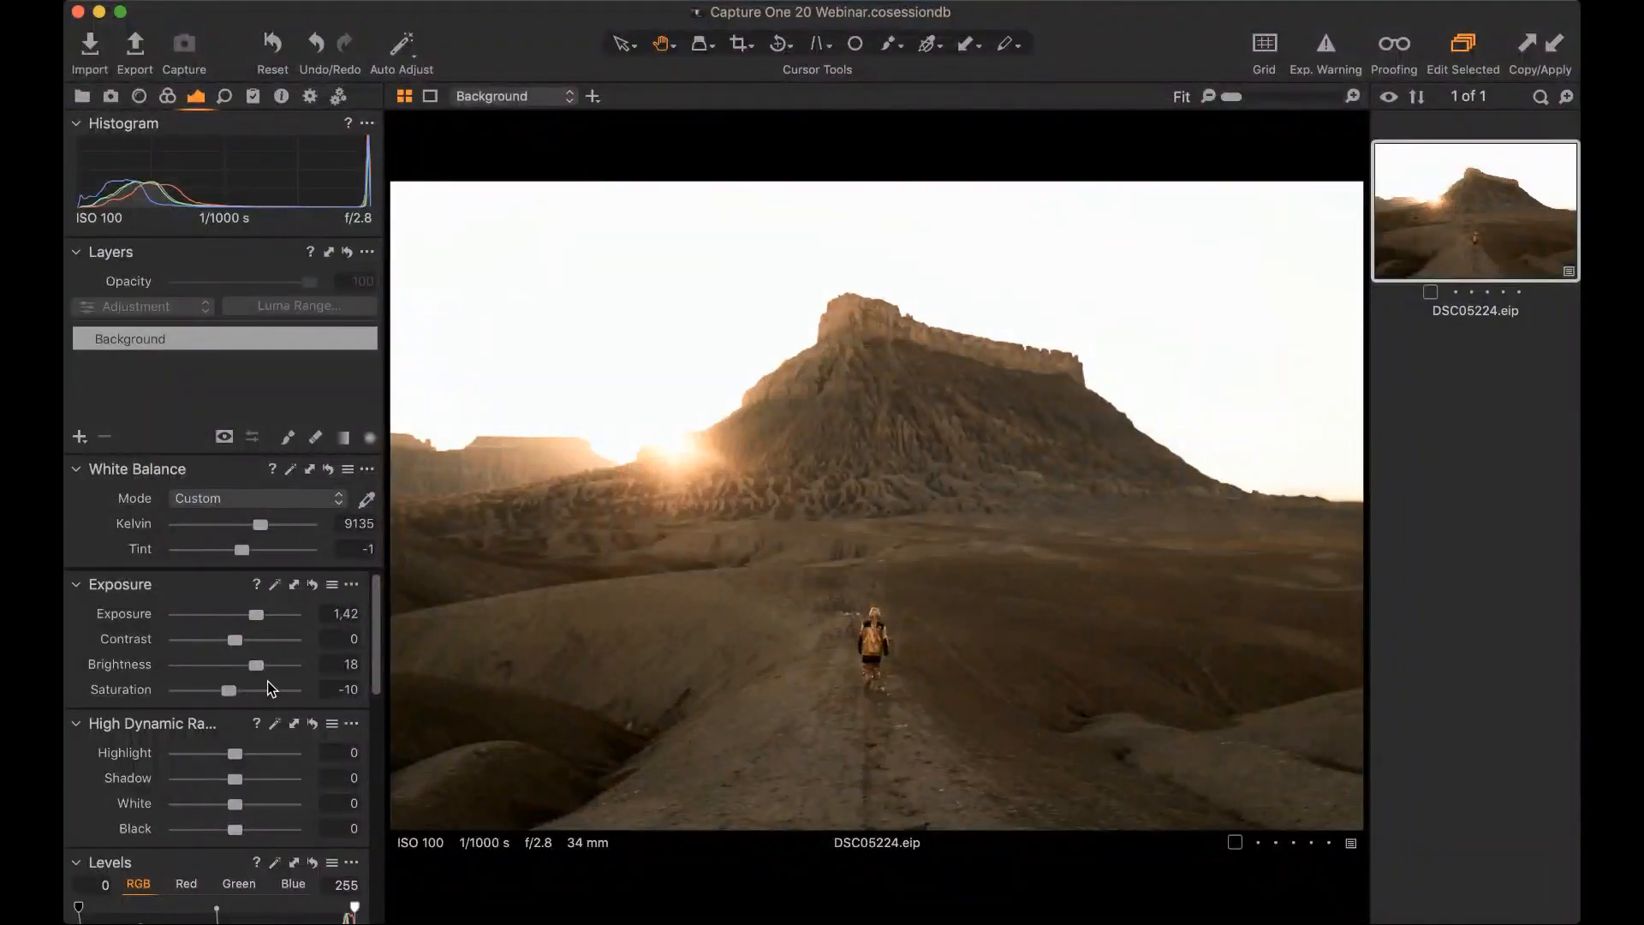
{"action": "scroll", "coordinate": [267, 681], "scroll_direction": "down", "scroll_amount": 3}
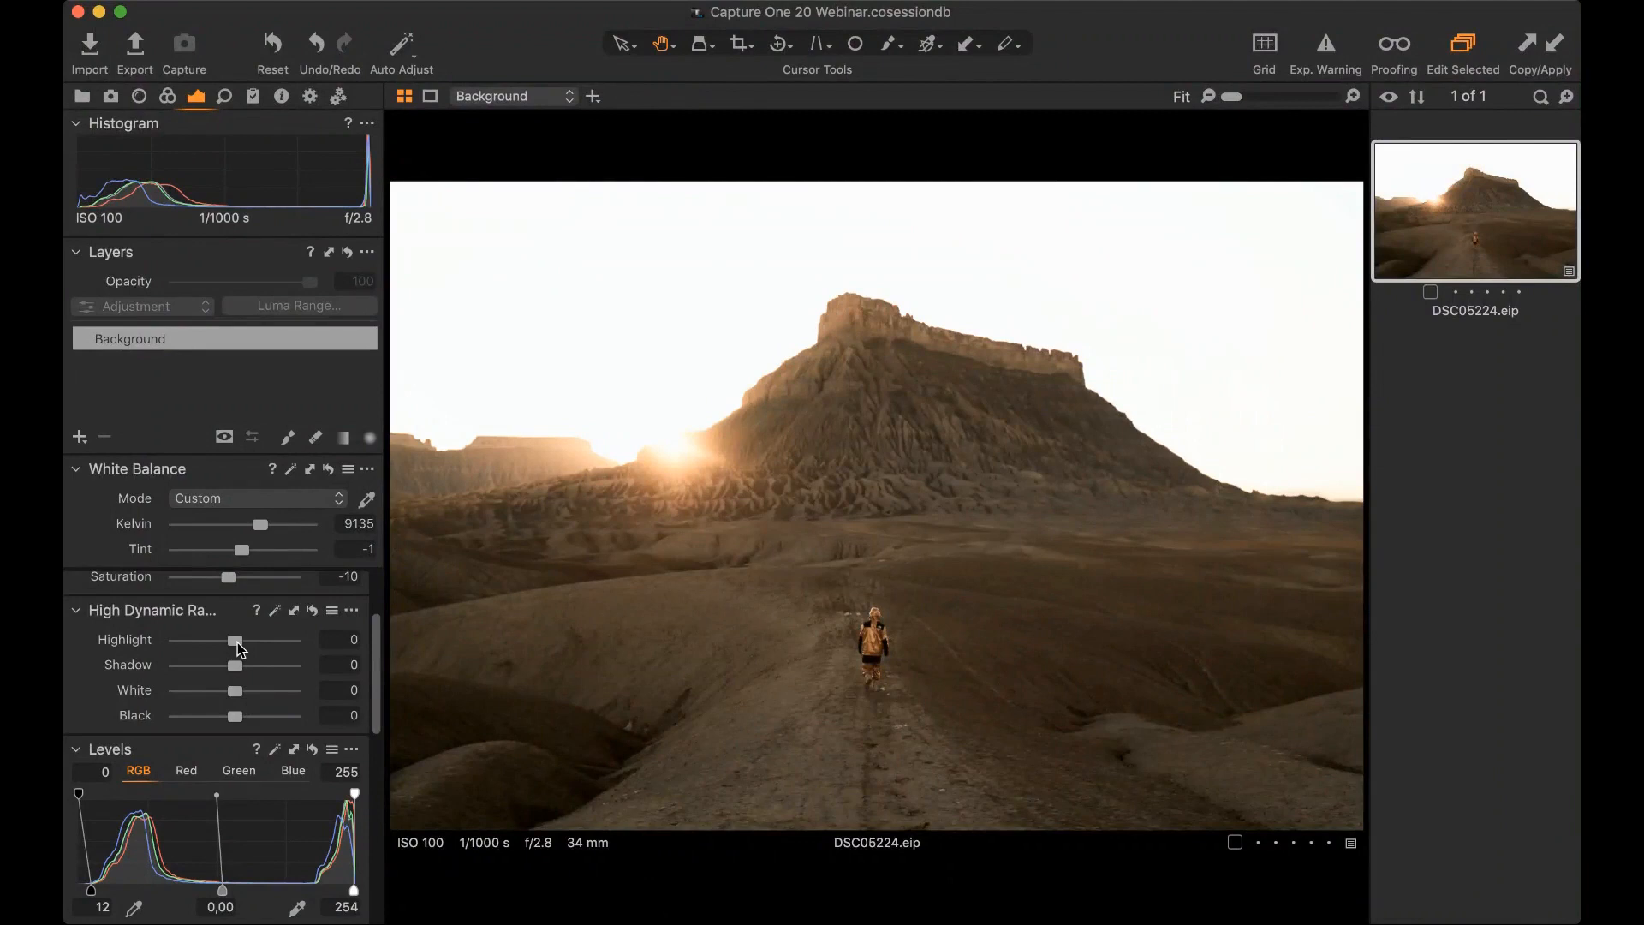
{"action": "mouse_move", "coordinate": [238, 642]}
{"action": "left_mouse_down"}
{"action": "mouse_move", "coordinate": [166, 644]}
{"action": "mouse_move", "coordinate": [301, 648]}
{"action": "mouse_move", "coordinate": [238, 646]}
{"action": "left_mouse_up"}
{"action": "mouse_move", "coordinate": [235, 691]}
{"action": "left_mouse_down"}
{"action": "mouse_move", "coordinate": [295, 704]}
{"action": "mouse_move", "coordinate": [176, 681]}
{"action": "mouse_move", "coordinate": [239, 692]}
{"action": "left_mouse_up"}
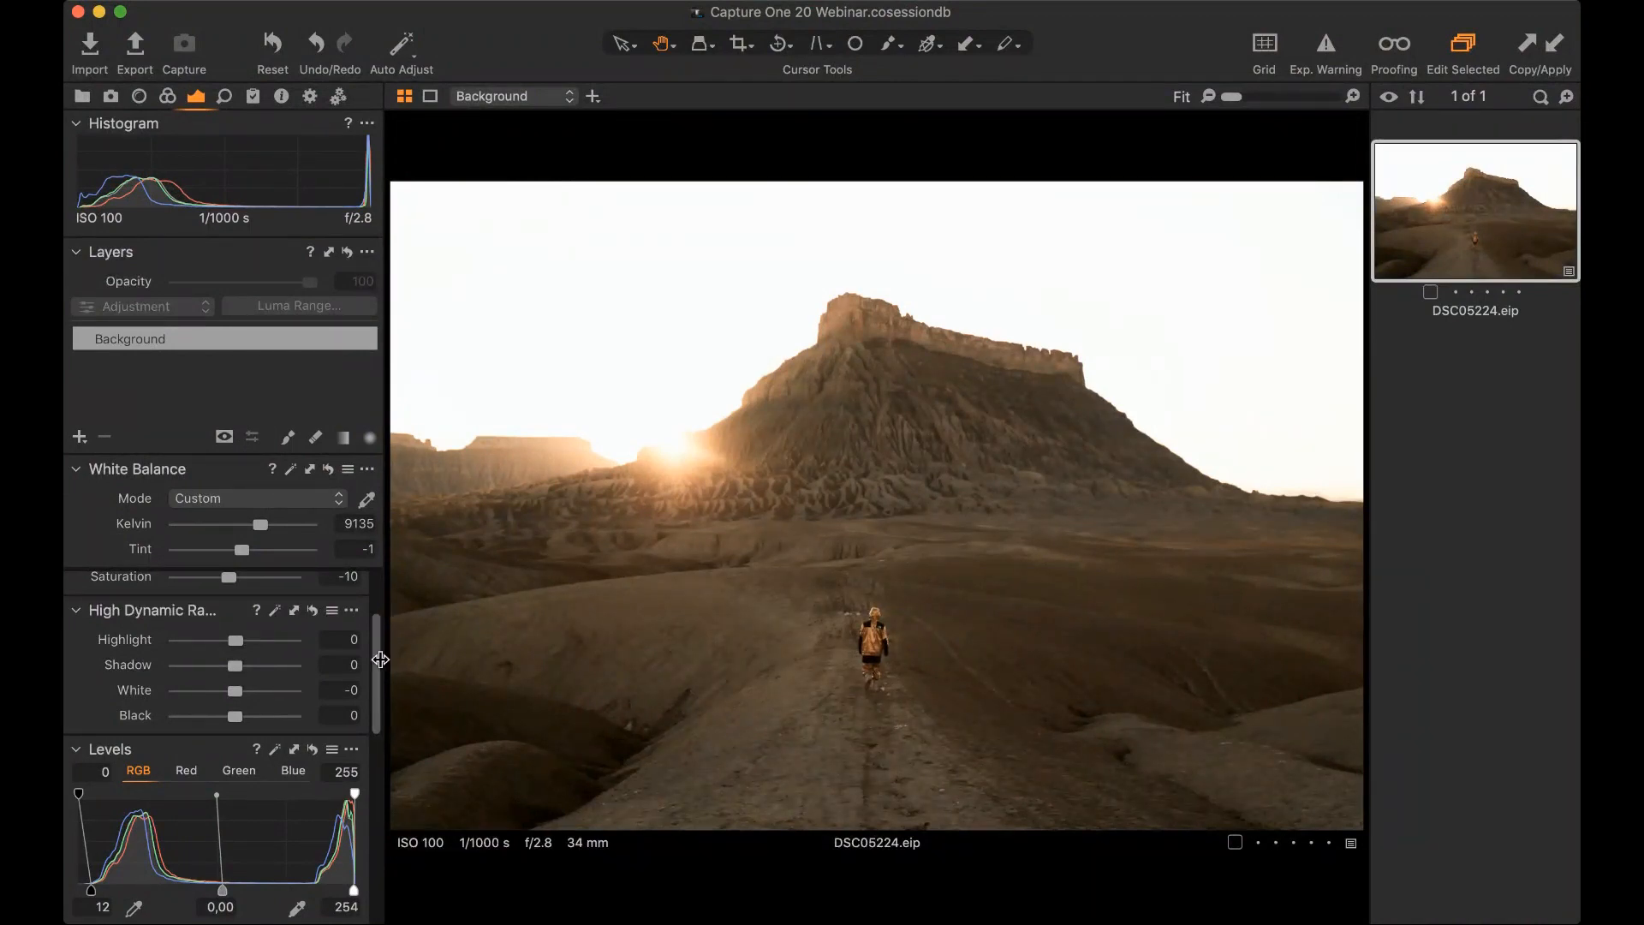
{"action": "left_click_drag", "start_coordinate": [375, 657], "coordinate": [384, 735]}
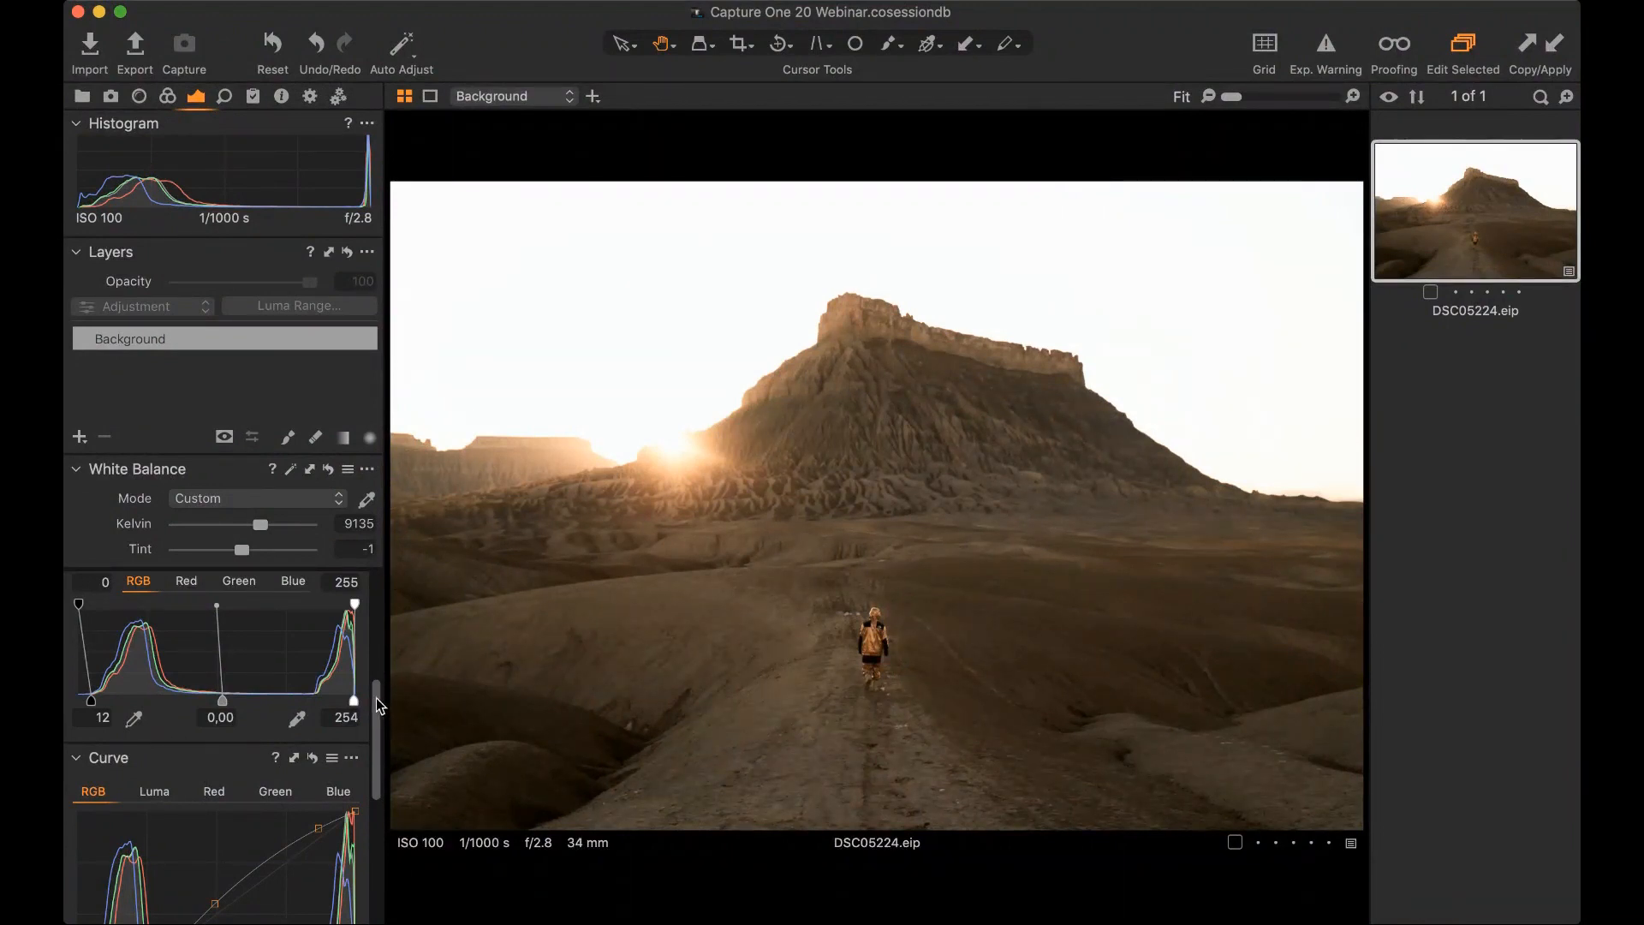
{"action": "left_click_drag", "start_coordinate": [375, 696], "coordinate": [390, 610]}
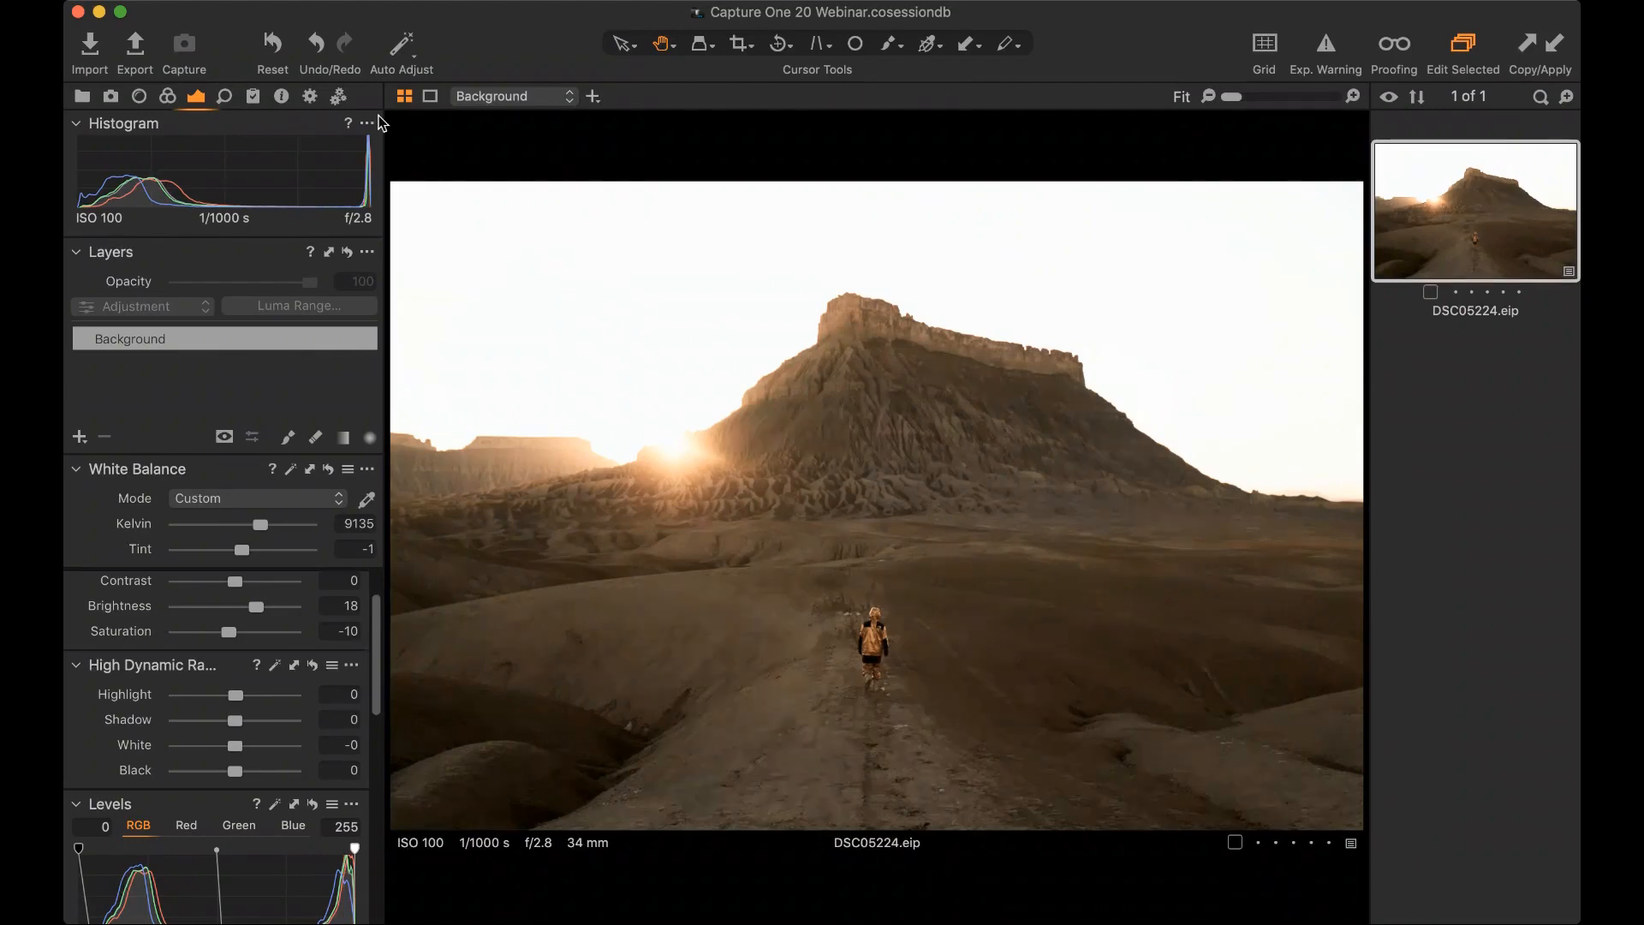
- Open the Crop Tool album's food photo and trim the crop frame's left side to about 14 by 9.62 cm with the Crop tool
{"action": "left_click", "coordinate": [83, 96]}
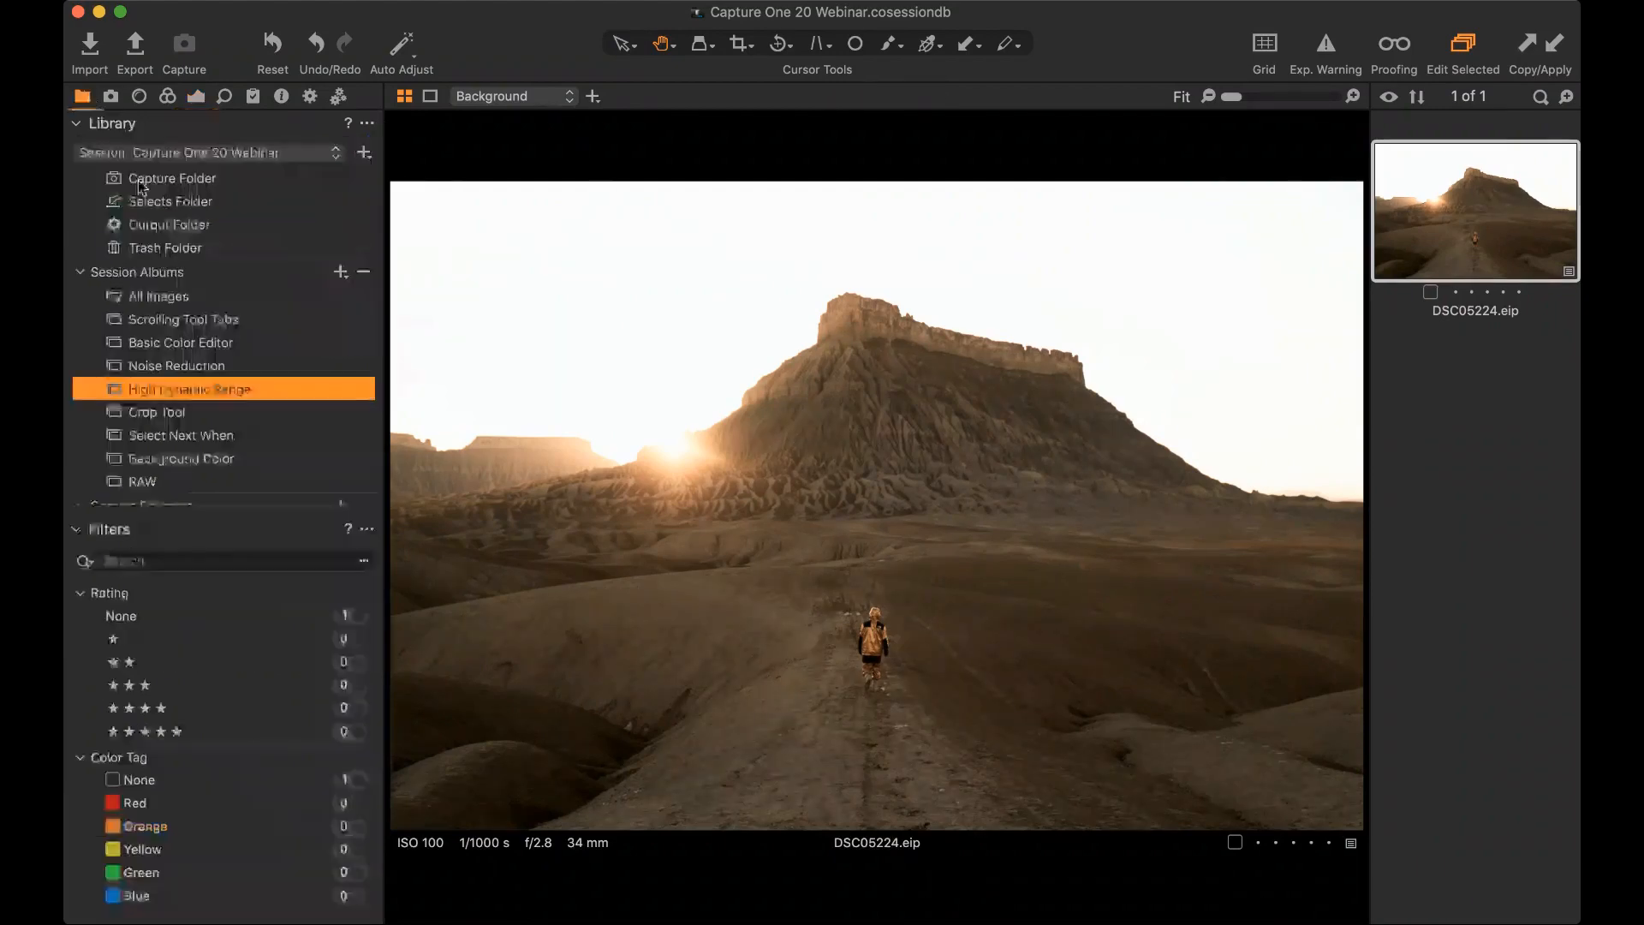
{"action": "left_click", "coordinate": [172, 413]}
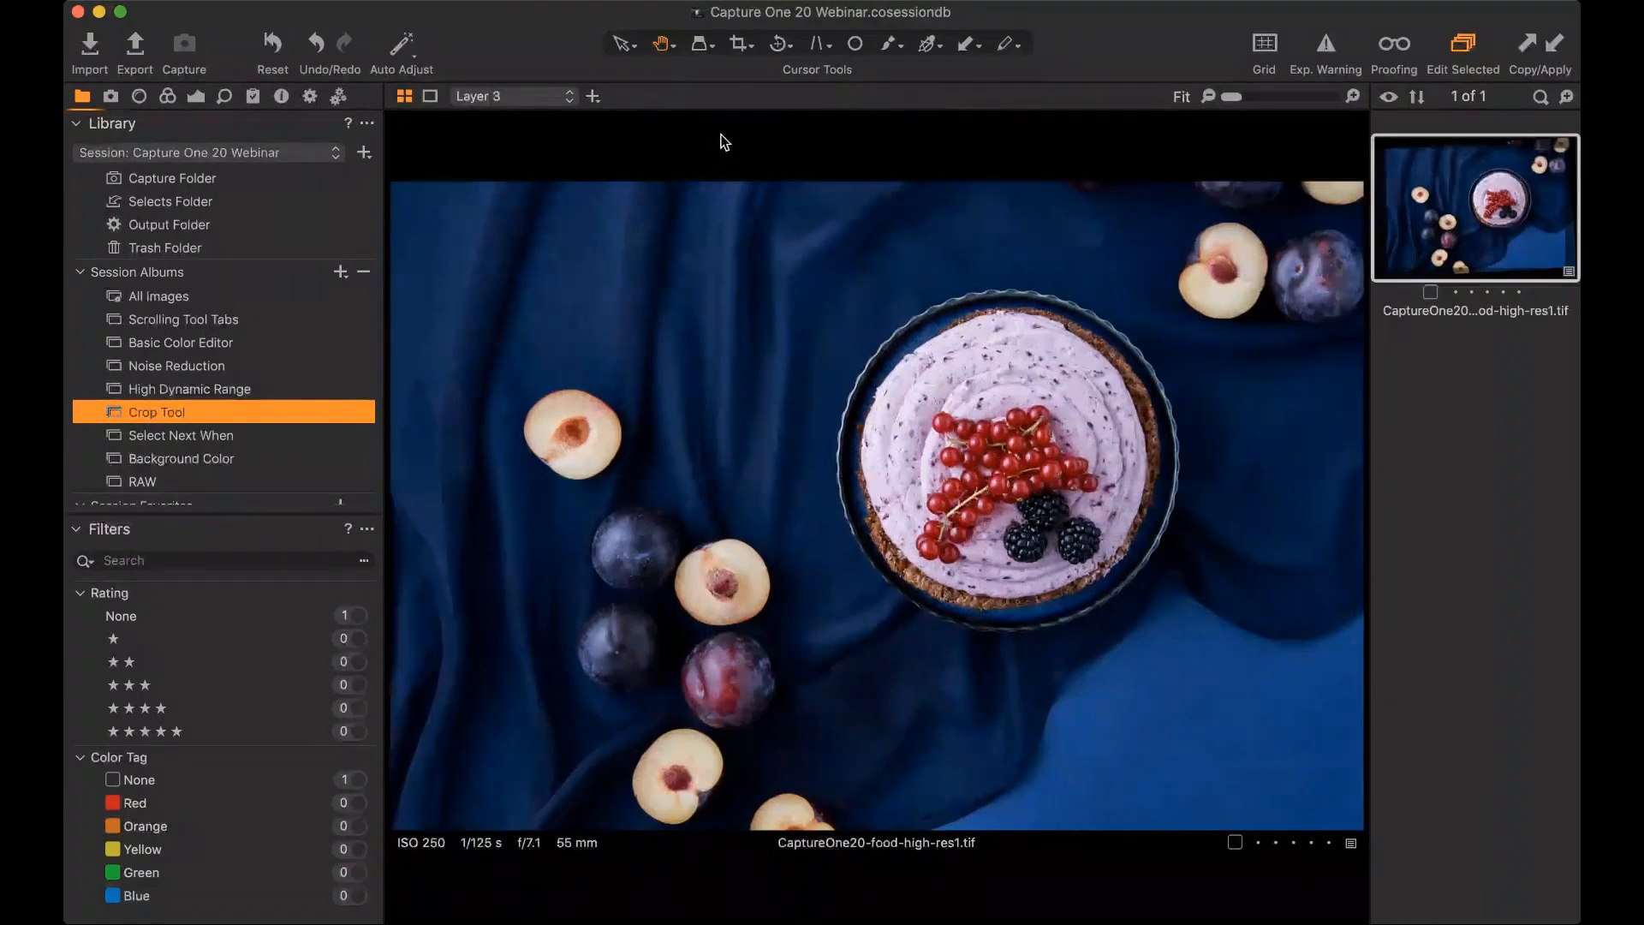
{"action": "left_click", "coordinate": [739, 47]}
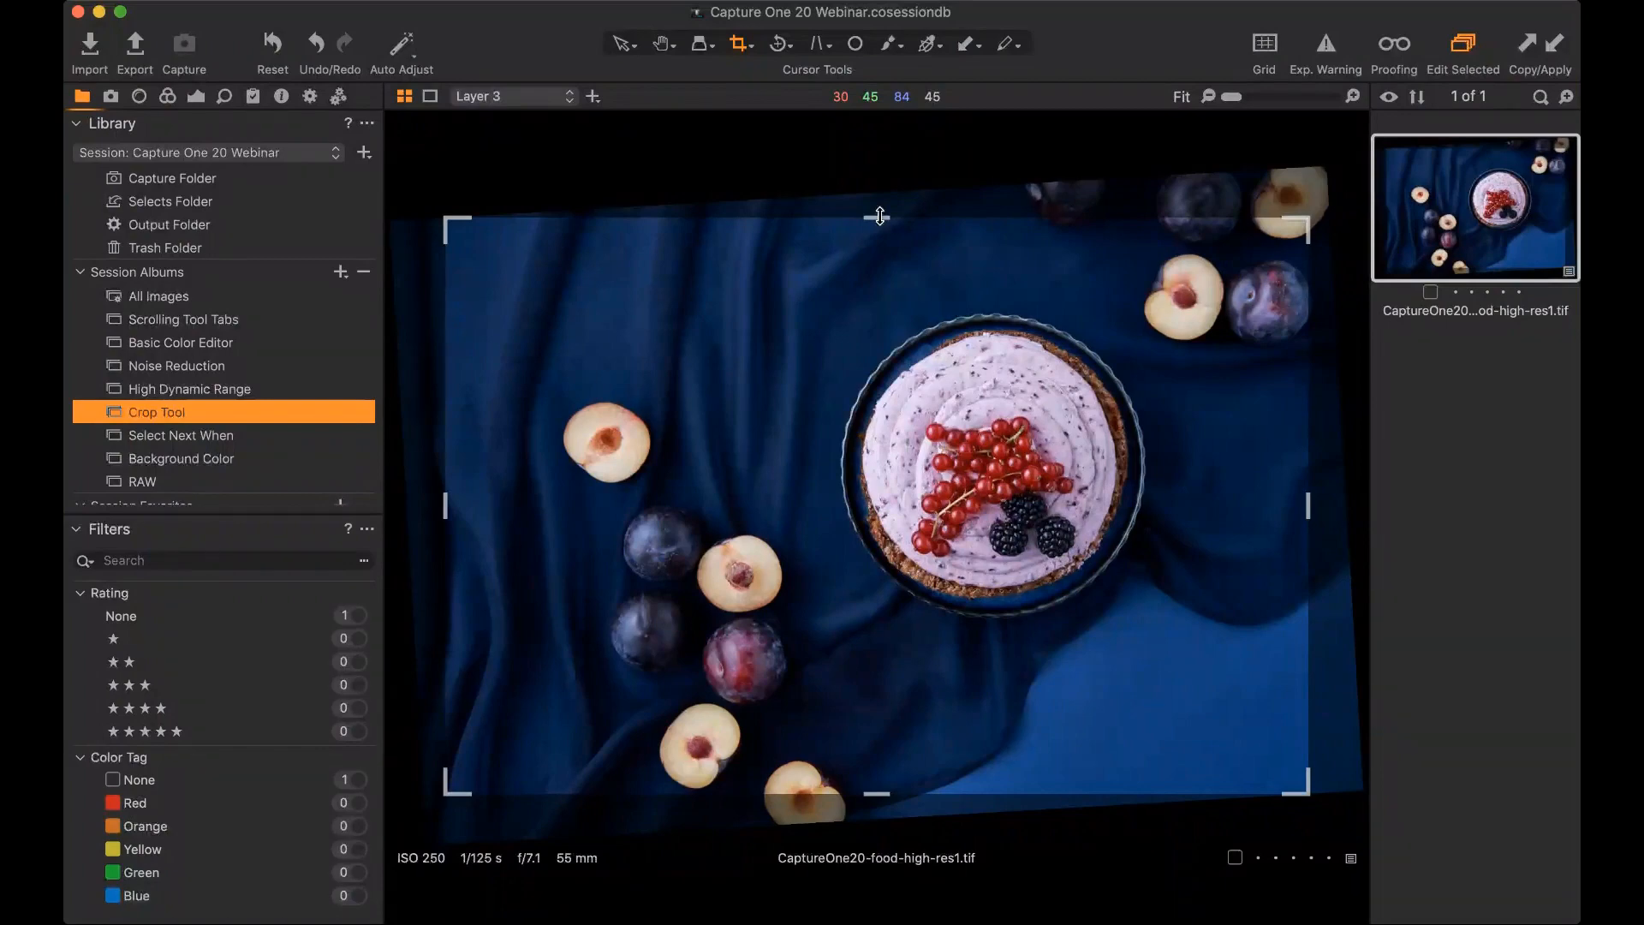
{"action": "left_click_drag", "start_coordinate": [880, 217], "coordinate": [879, 215]}
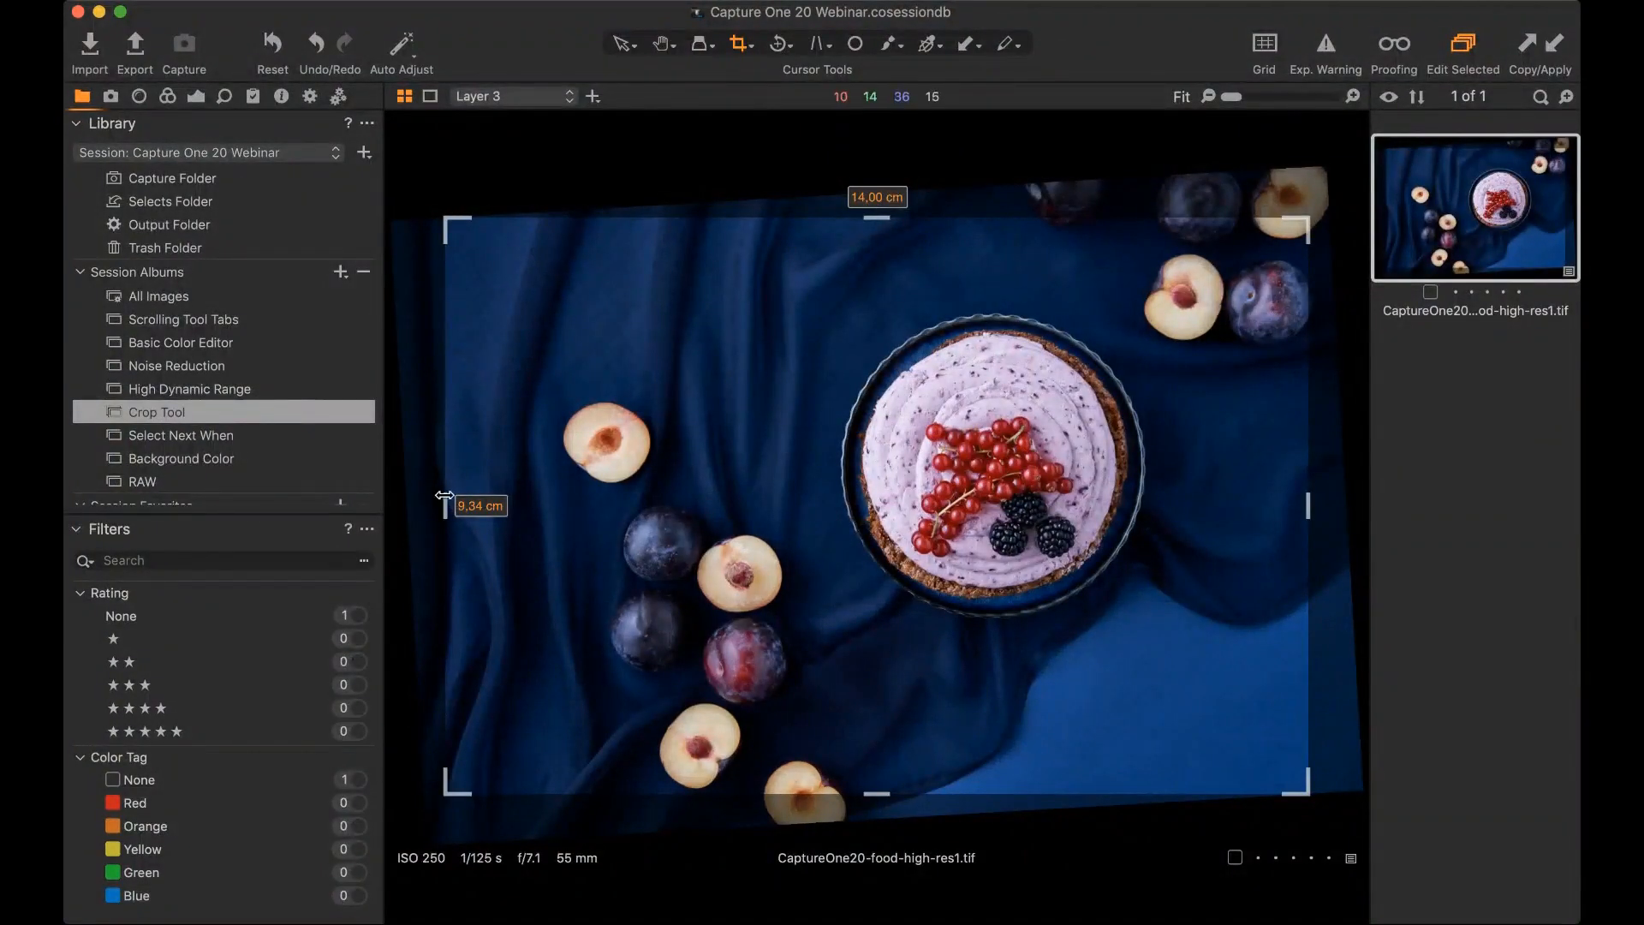
{"action": "left_click_drag", "start_coordinate": [445, 497], "coordinate": [426, 432]}
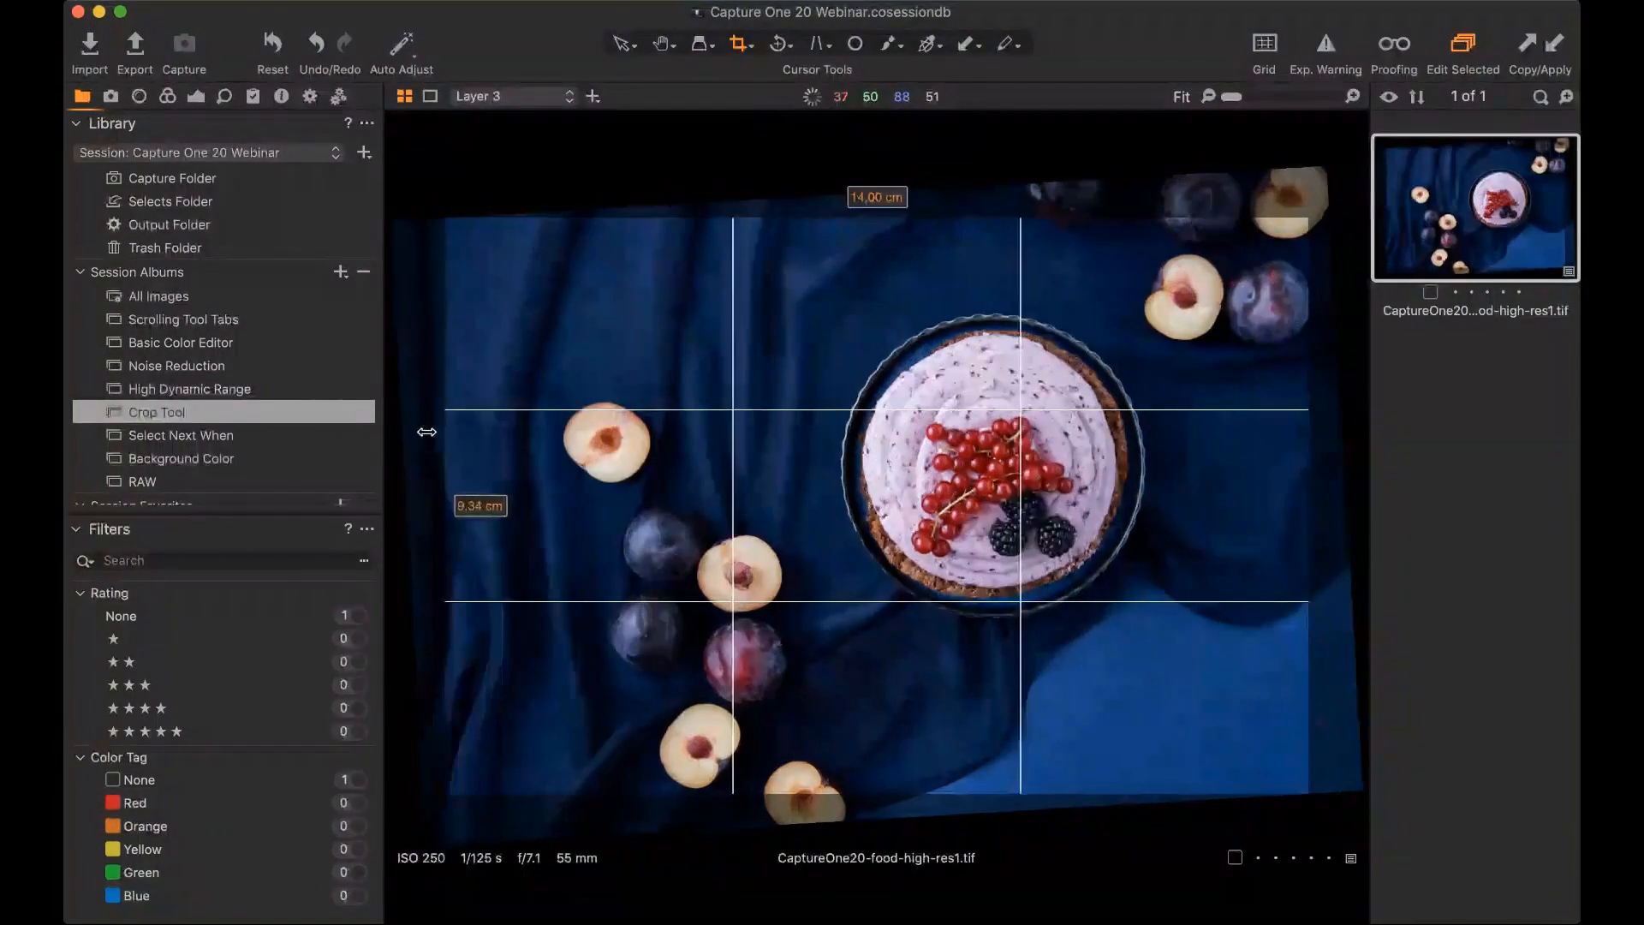
{"action": "mouse_move", "coordinate": [445, 219]}
{"action": "left_mouse_down"}
{"action": "mouse_move", "coordinate": [529, 255]}
{"action": "mouse_move", "coordinate": [468, 215]}
{"action": "left_mouse_up"}
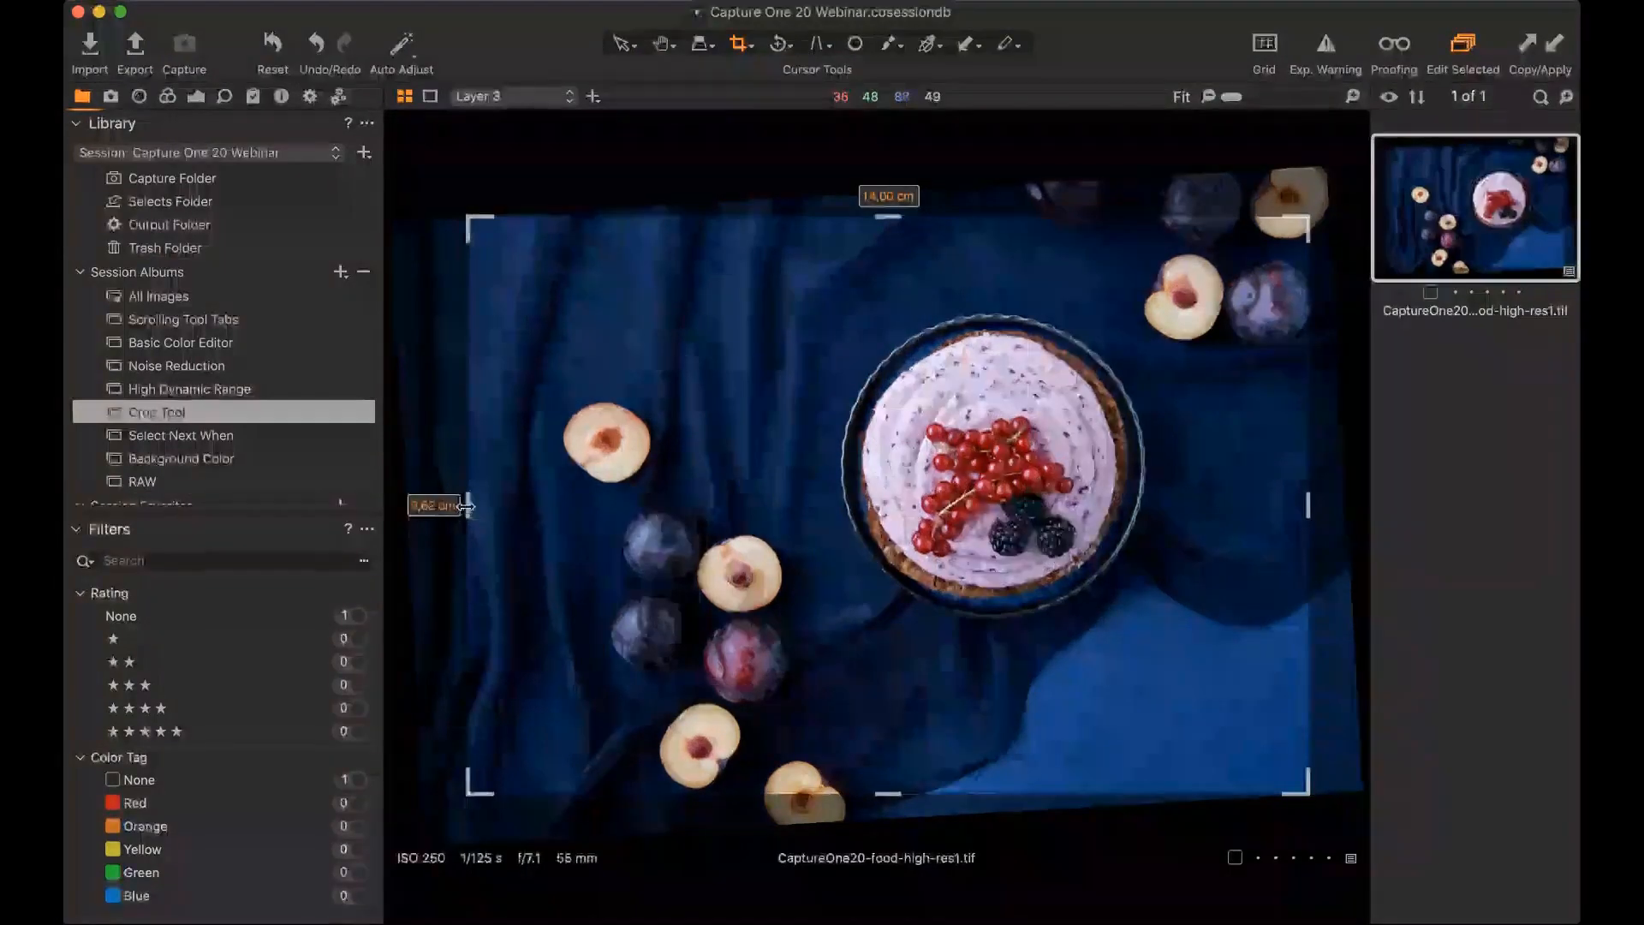
{"action": "left_click_drag", "start_coordinate": [467, 506], "coordinate": [406, 462]}
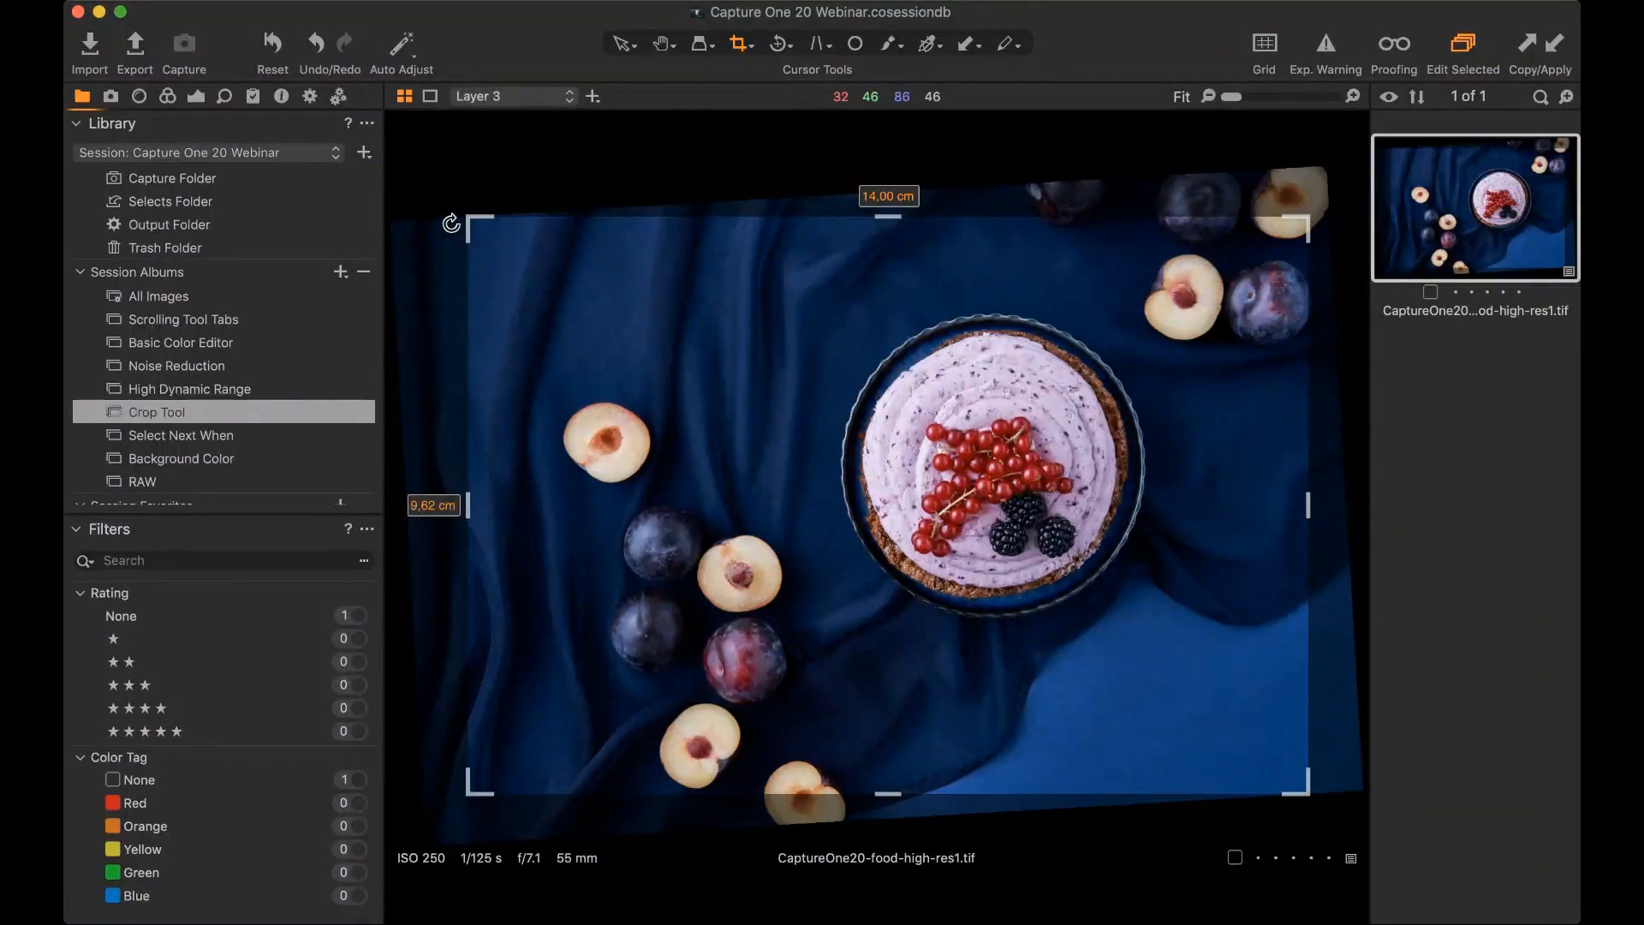
- Rotate the food photo directly from outside the crop frame's upper-left corner and widen the frame on its left side
{"action": "mouse_move", "coordinate": [452, 224]}
{"action": "left_mouse_down"}
{"action": "mouse_move", "coordinate": [442, 310]}
{"action": "mouse_move", "coordinate": [470, 240]}
{"action": "left_mouse_up"}
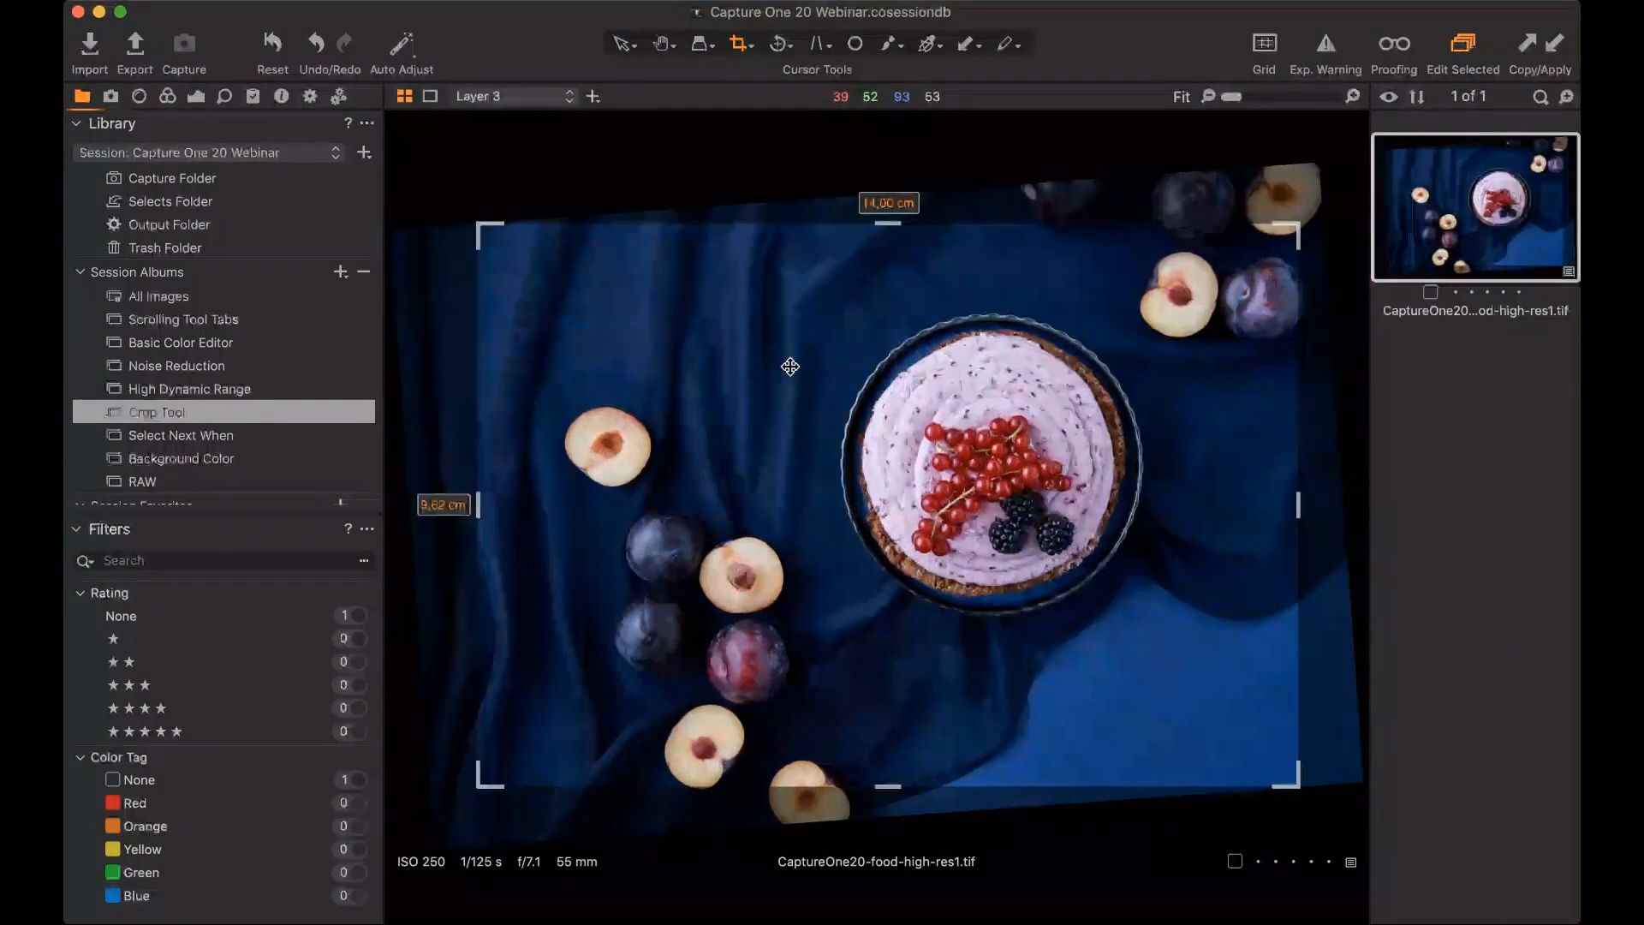
{"action": "left_click_drag", "start_coordinate": [477, 355], "coordinate": [452, 352]}
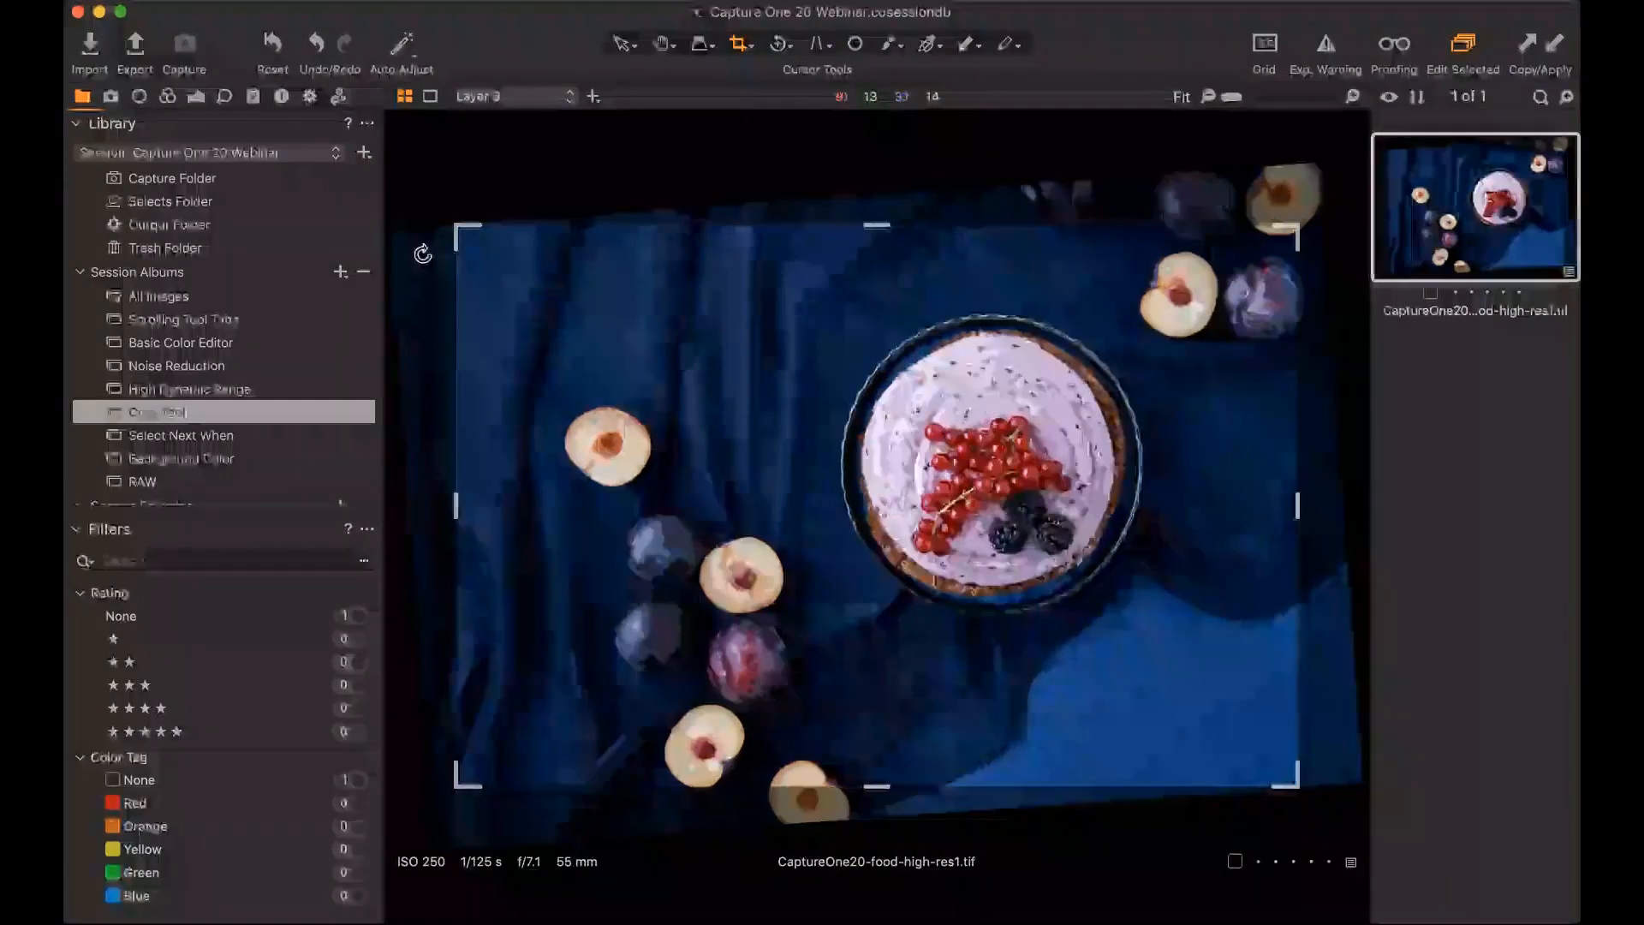
{"action": "left_click_drag", "start_coordinate": [434, 230], "coordinate": [440, 228]}
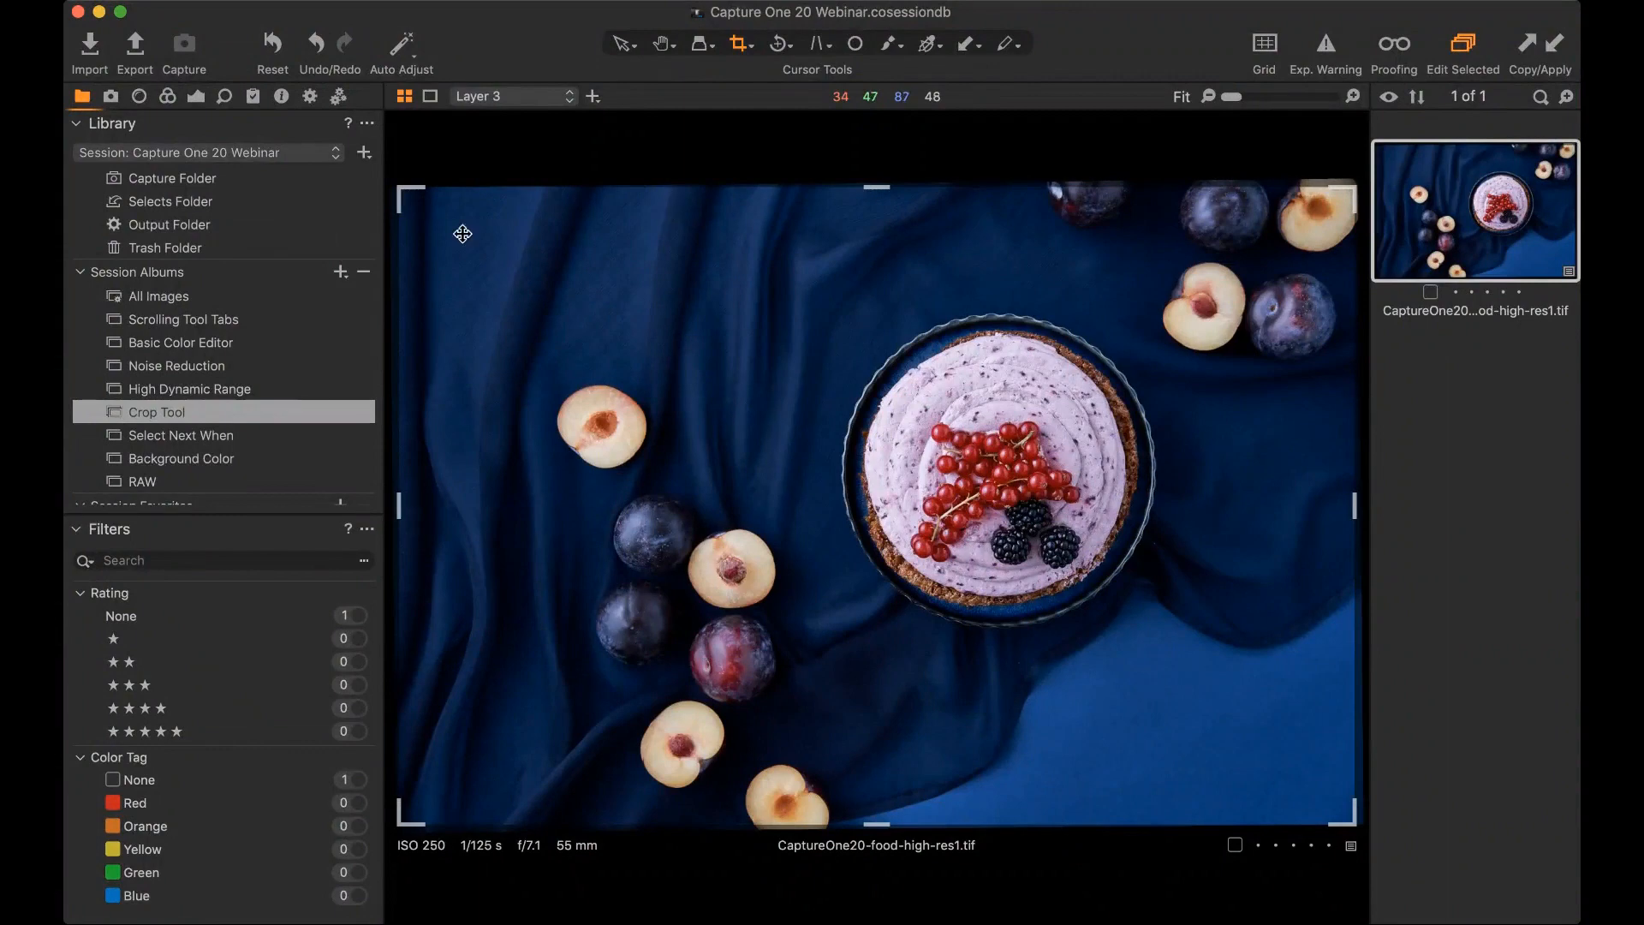
- Shrink the crop from its upper-left corner to about 14 by 9.32 cm, reposition the frame over the cake and apply the crop
{"action": "left_click_drag", "start_coordinate": [405, 195], "coordinate": [431, 214]}
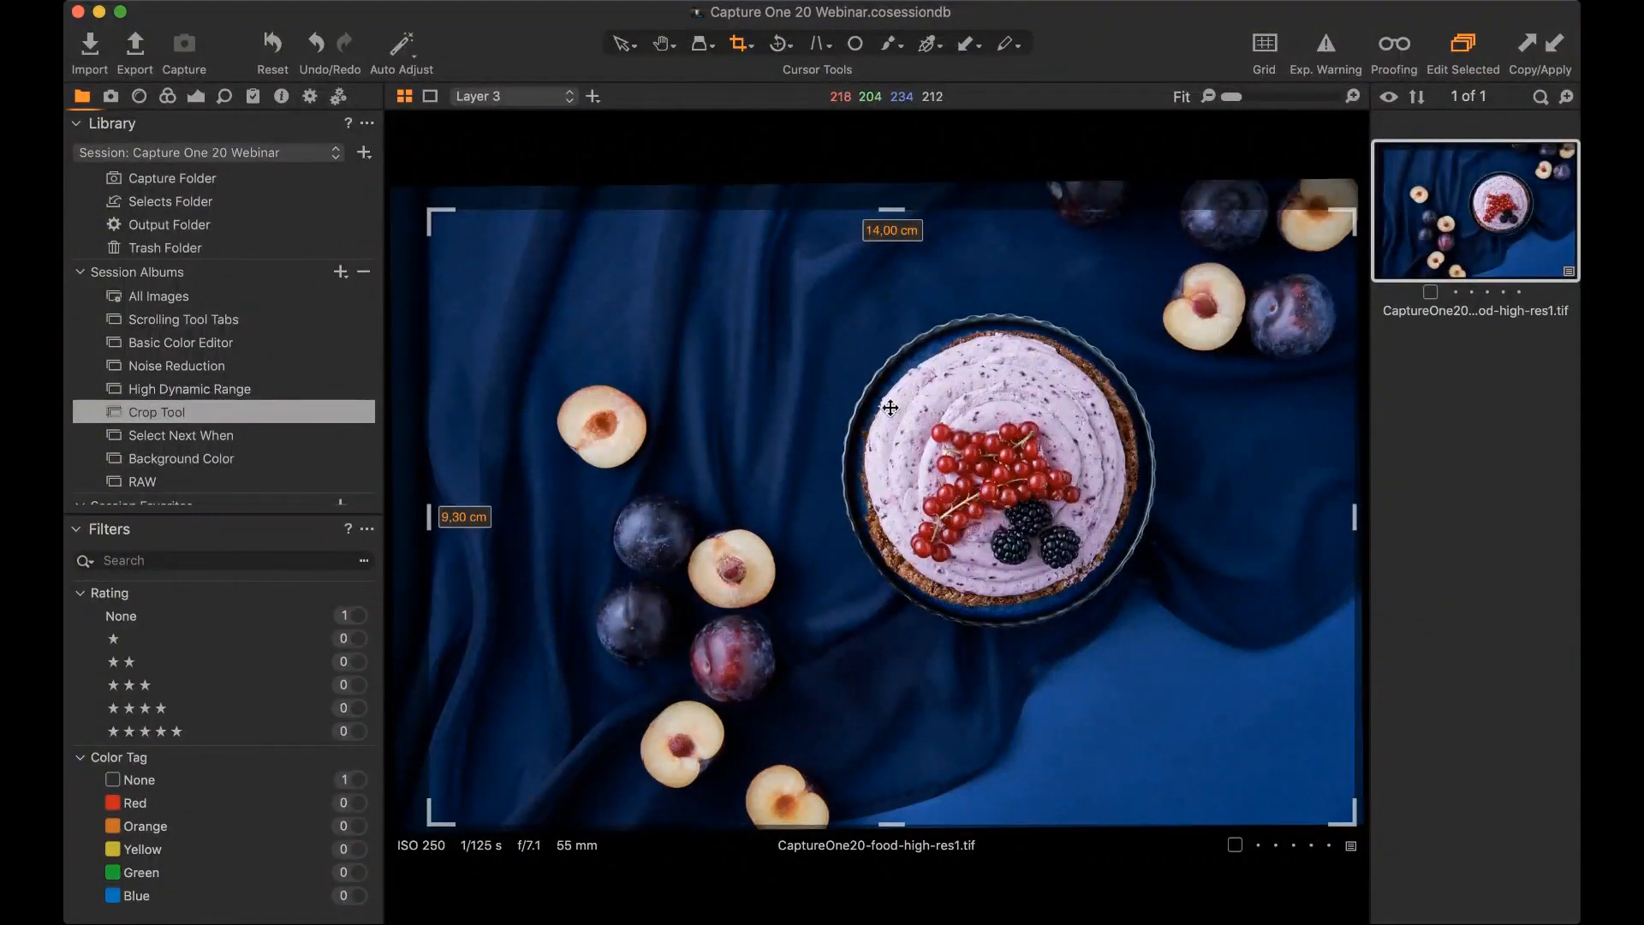
{"action": "left_click_drag", "start_coordinate": [863, 408], "coordinate": [872, 403]}
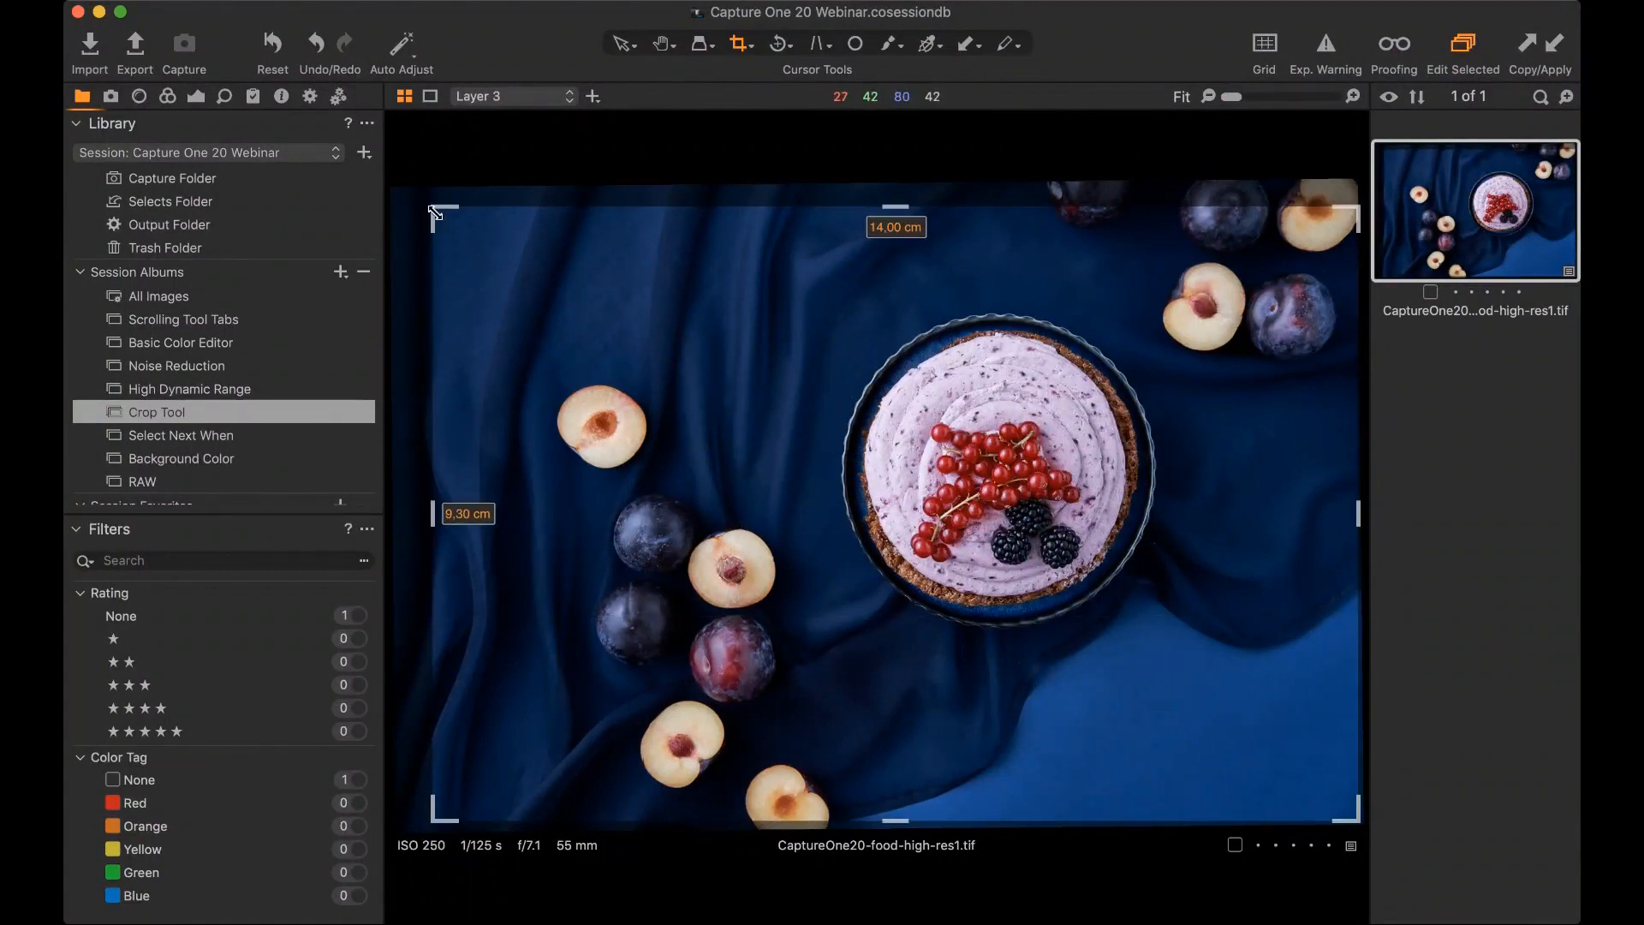
{"action": "left_click_drag", "start_coordinate": [435, 212], "coordinate": [446, 219]}
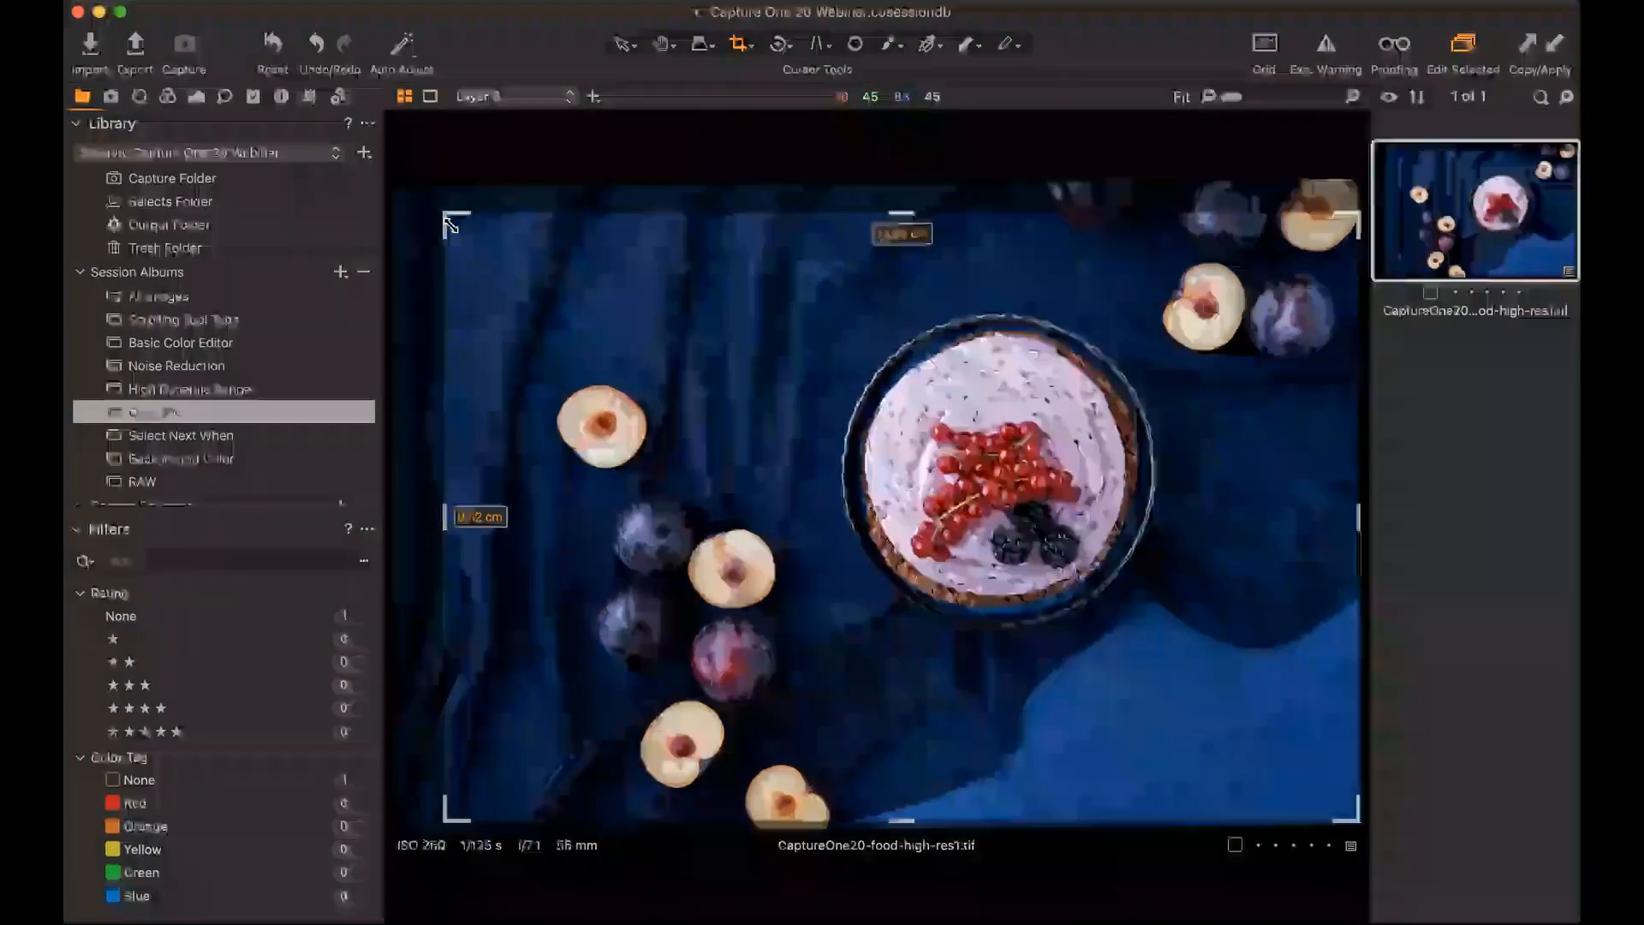
{"action": "left_click_drag", "start_coordinate": [448, 211], "coordinate": [530, 253]}
{"action": "left_click_drag", "start_coordinate": [632, 350], "coordinate": [642, 320]}
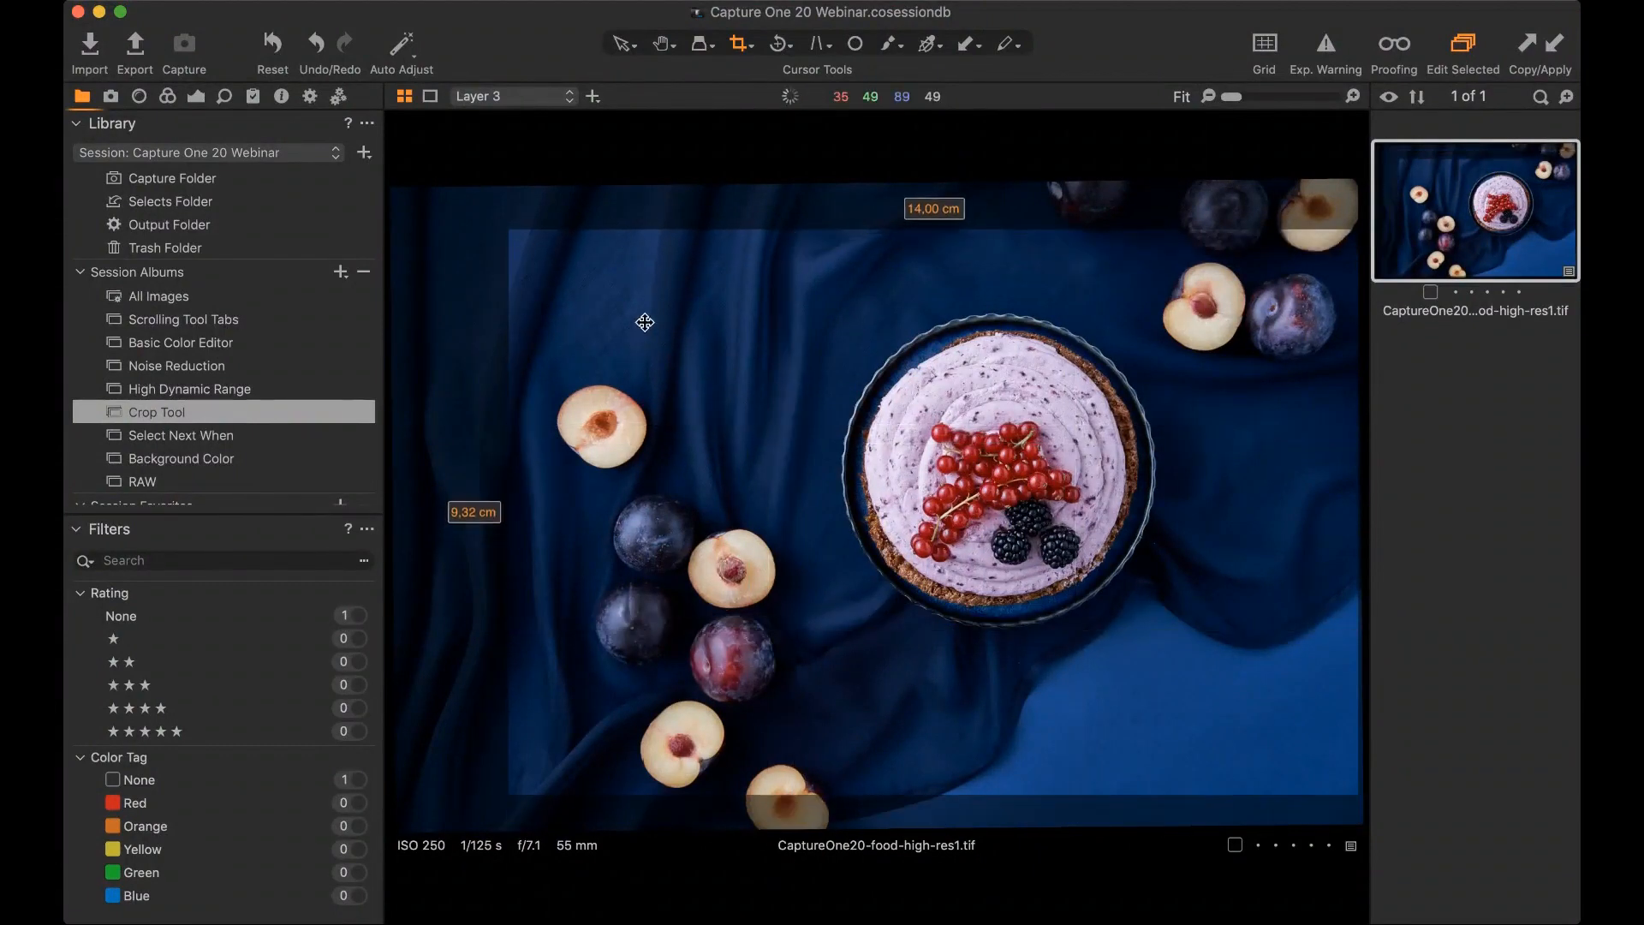
{"action": "key", "text": "h"}
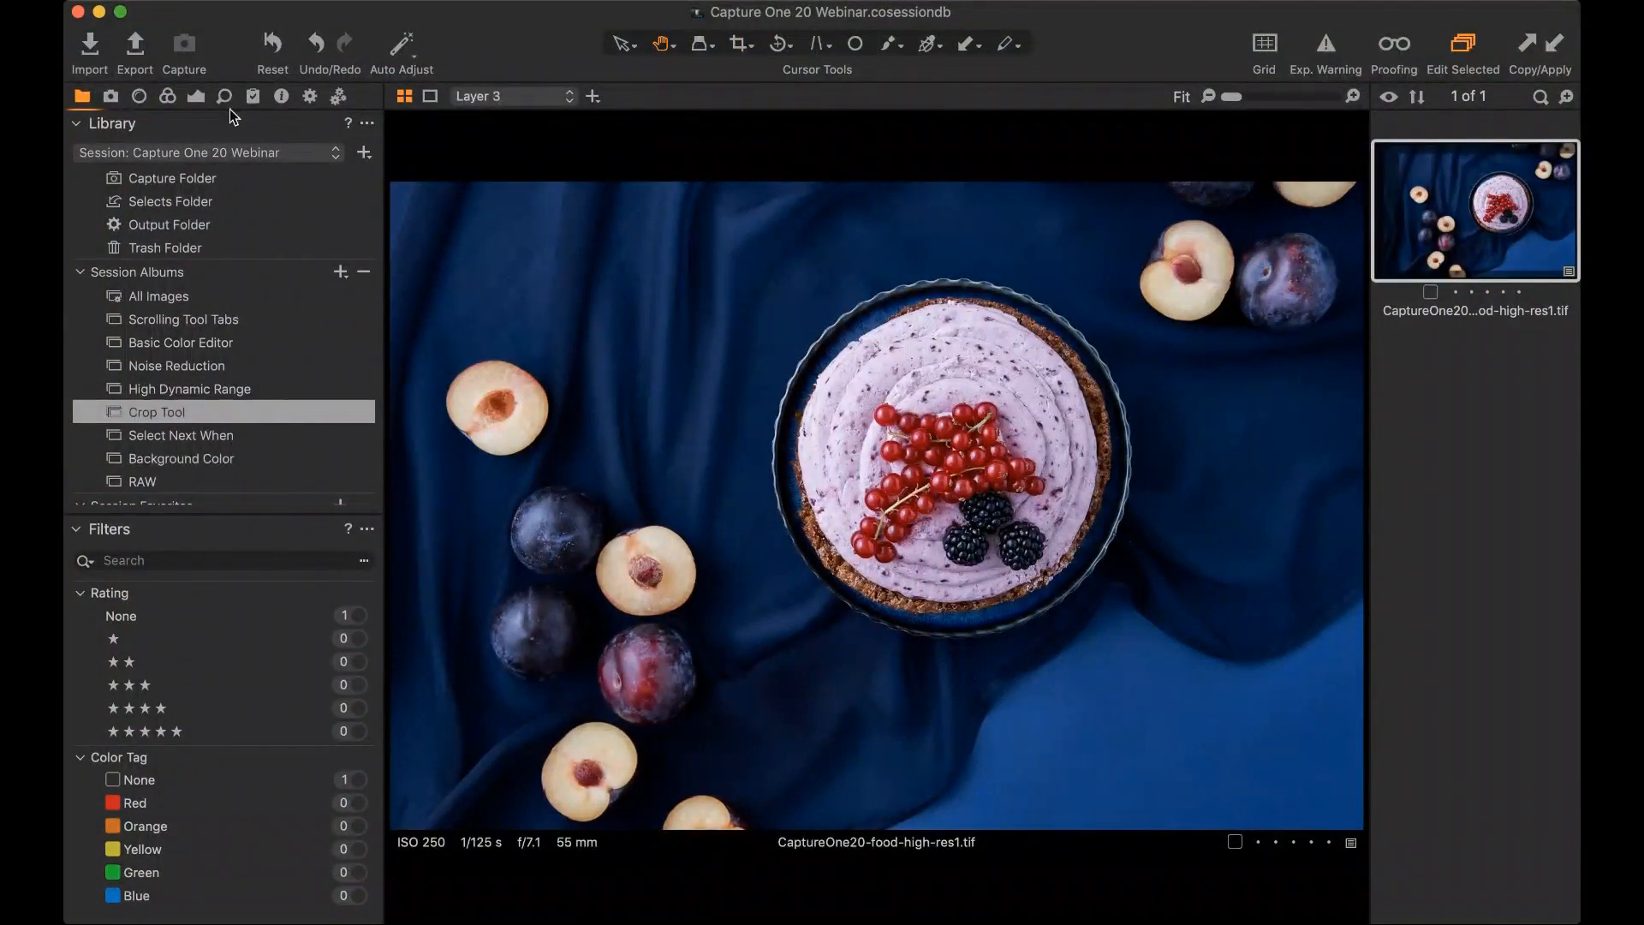
{"action": "left_click", "coordinate": [112, 96]}
{"action": "left_click", "coordinate": [83, 98]}
{"action": "left_click", "coordinate": [196, 98]}
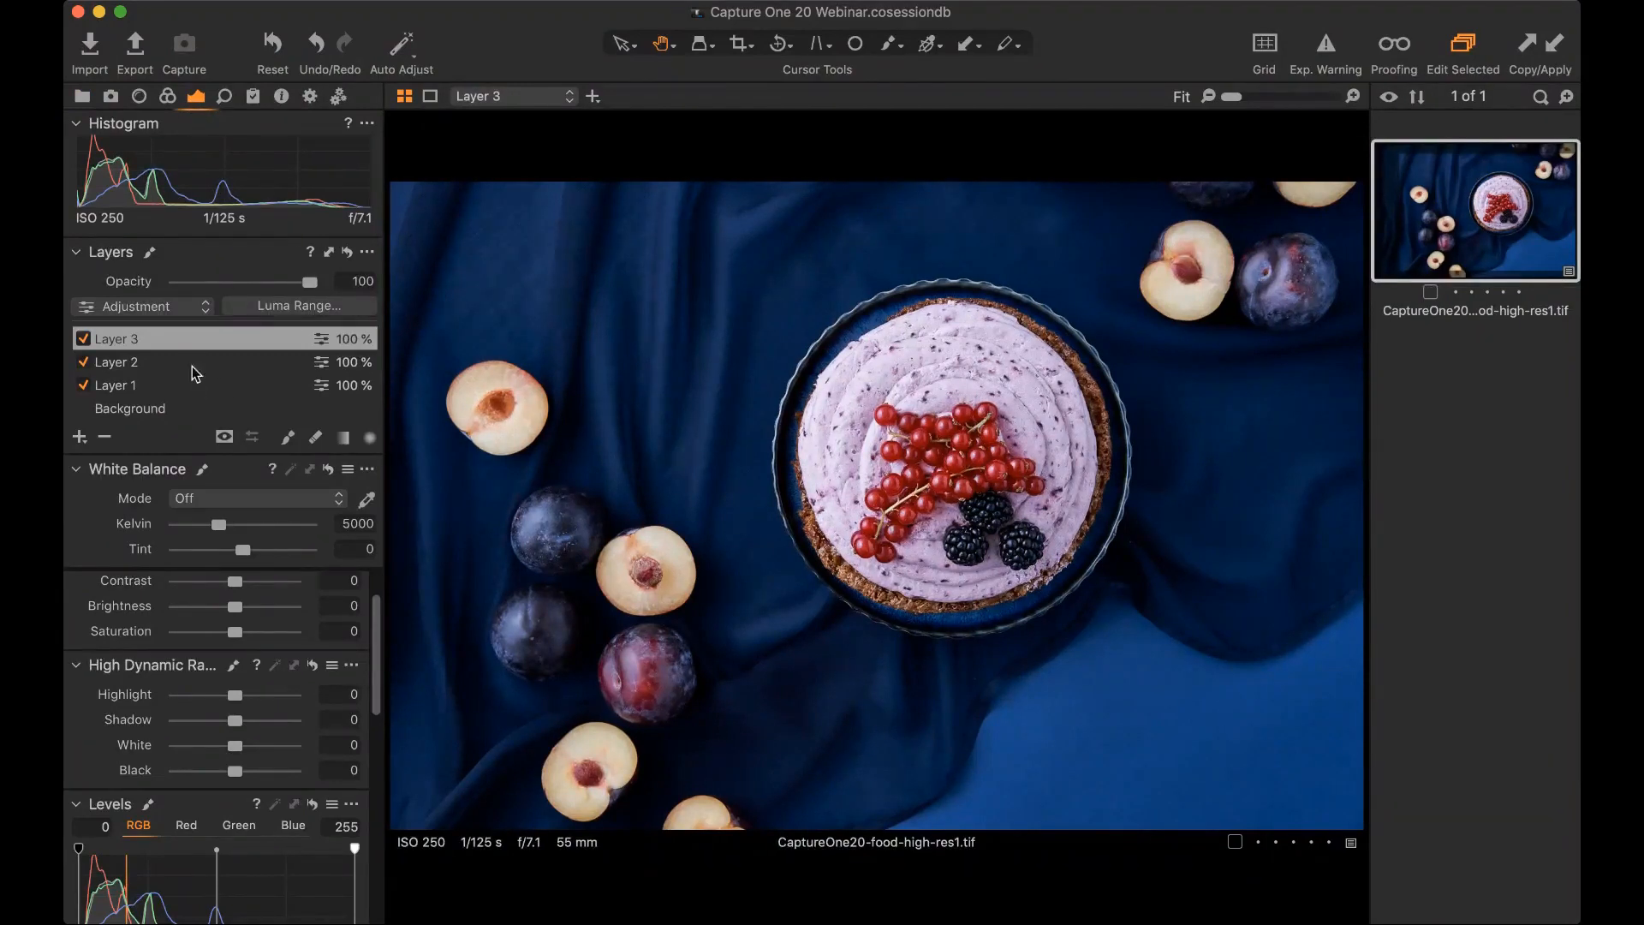
{"action": "left_click", "coordinate": [225, 97]}
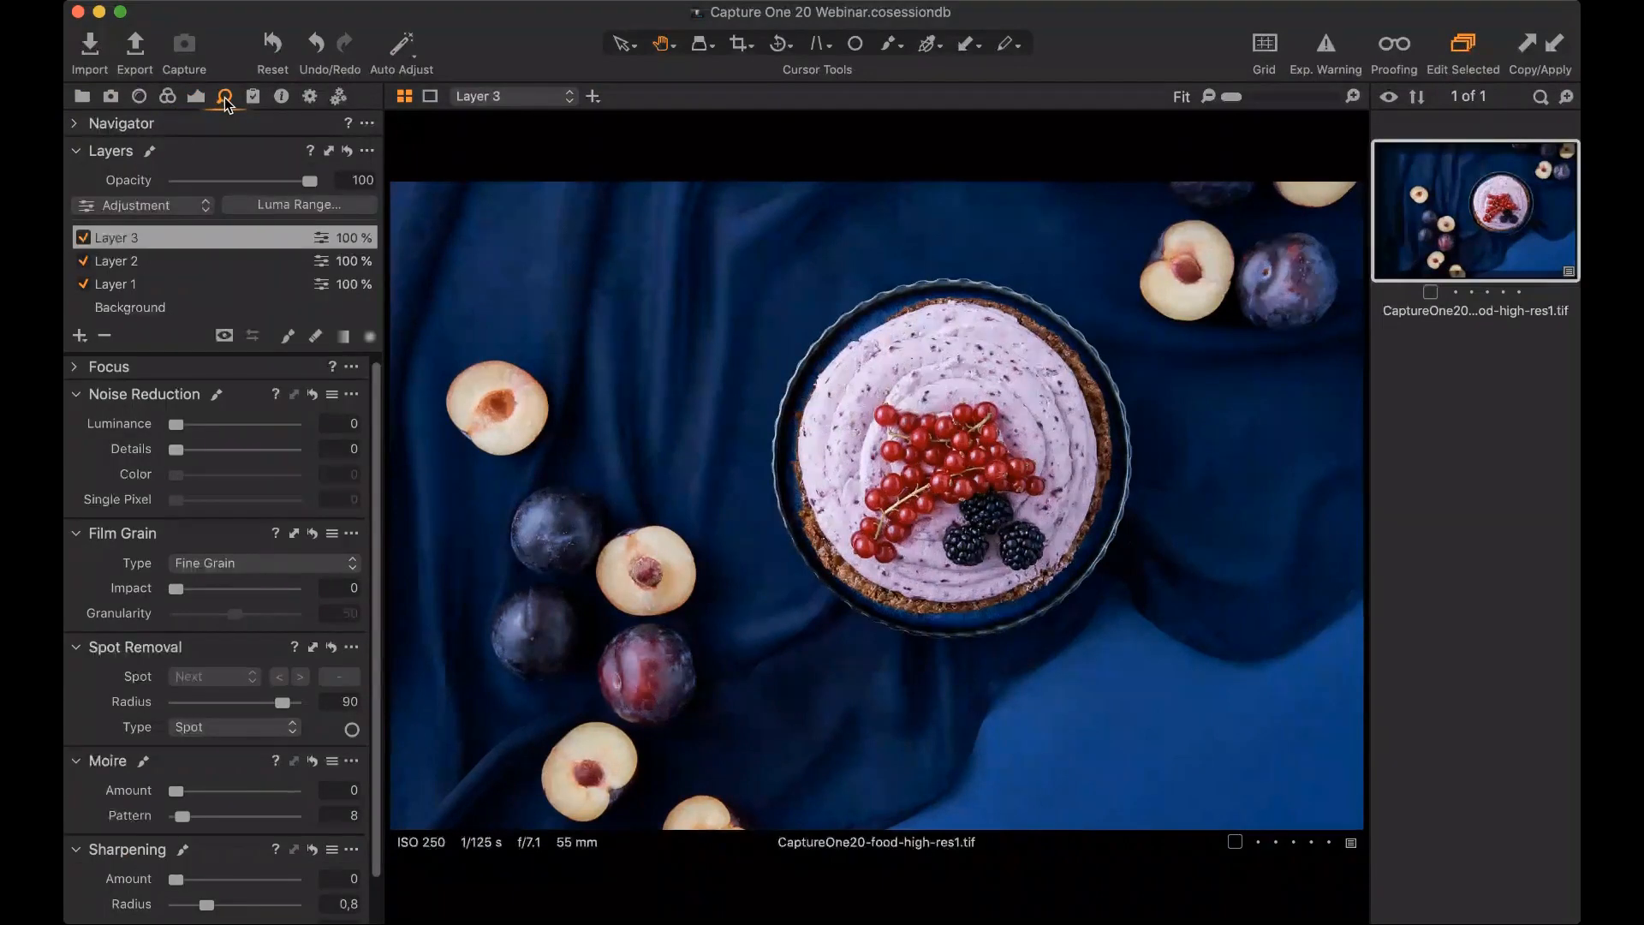
{"action": "left_click", "coordinate": [167, 98]}
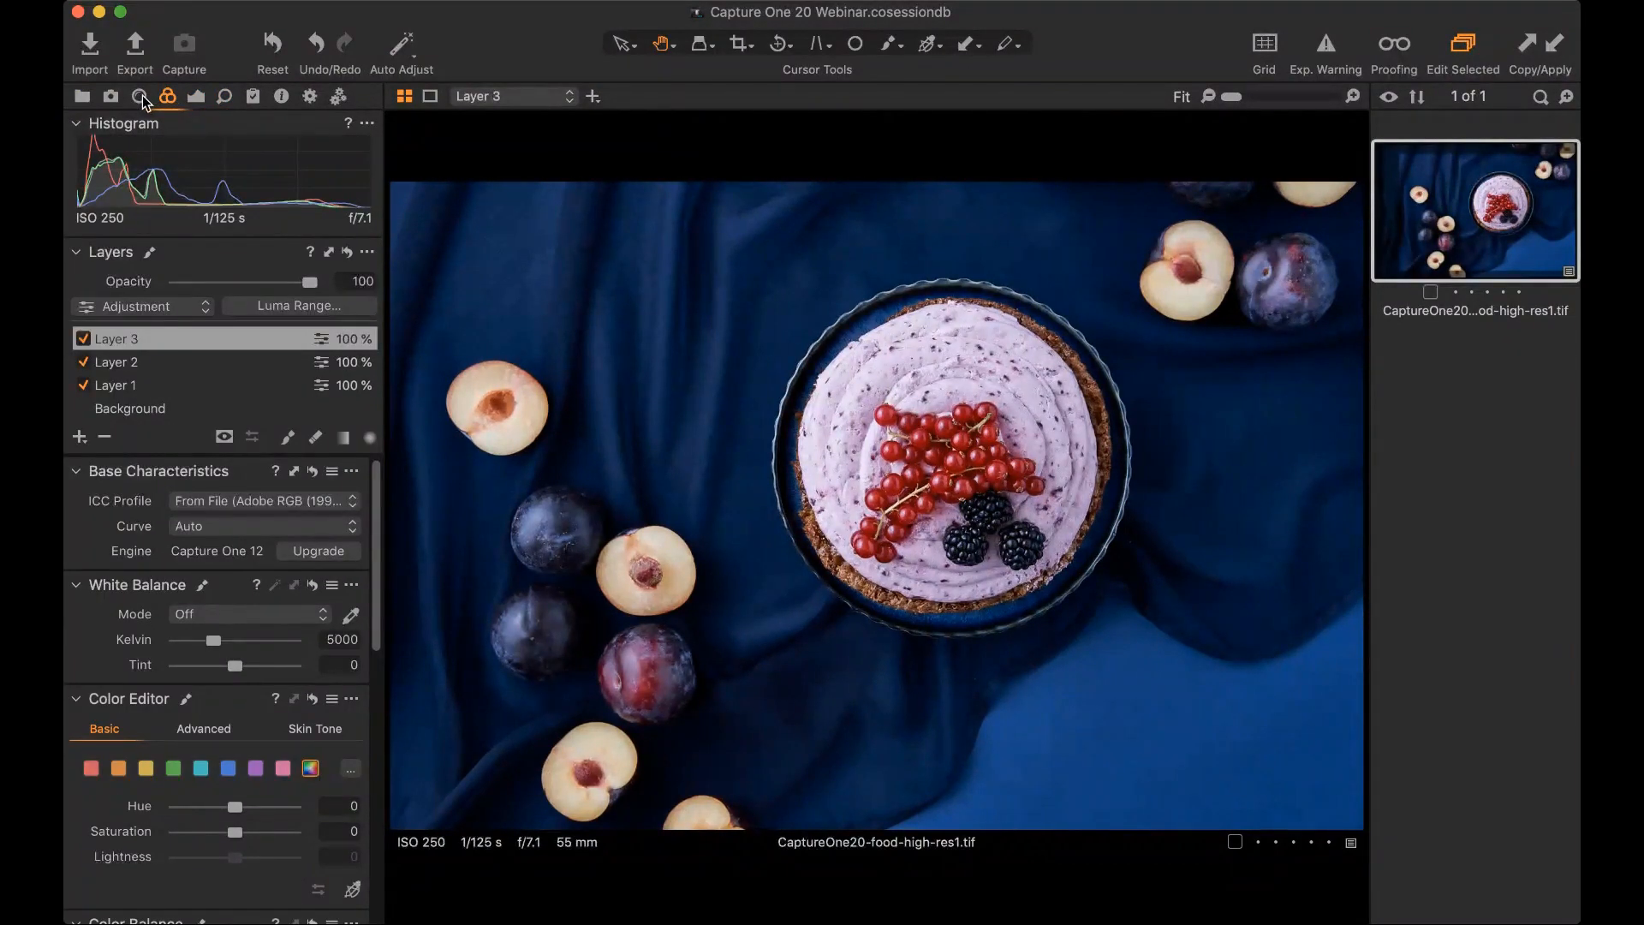
- Examine the Composition entries in the Adjustments Clipboard, copy the food photo's adjustments and check the clipboard's Layers entries
{"action": "left_click", "coordinate": [246, 97]}
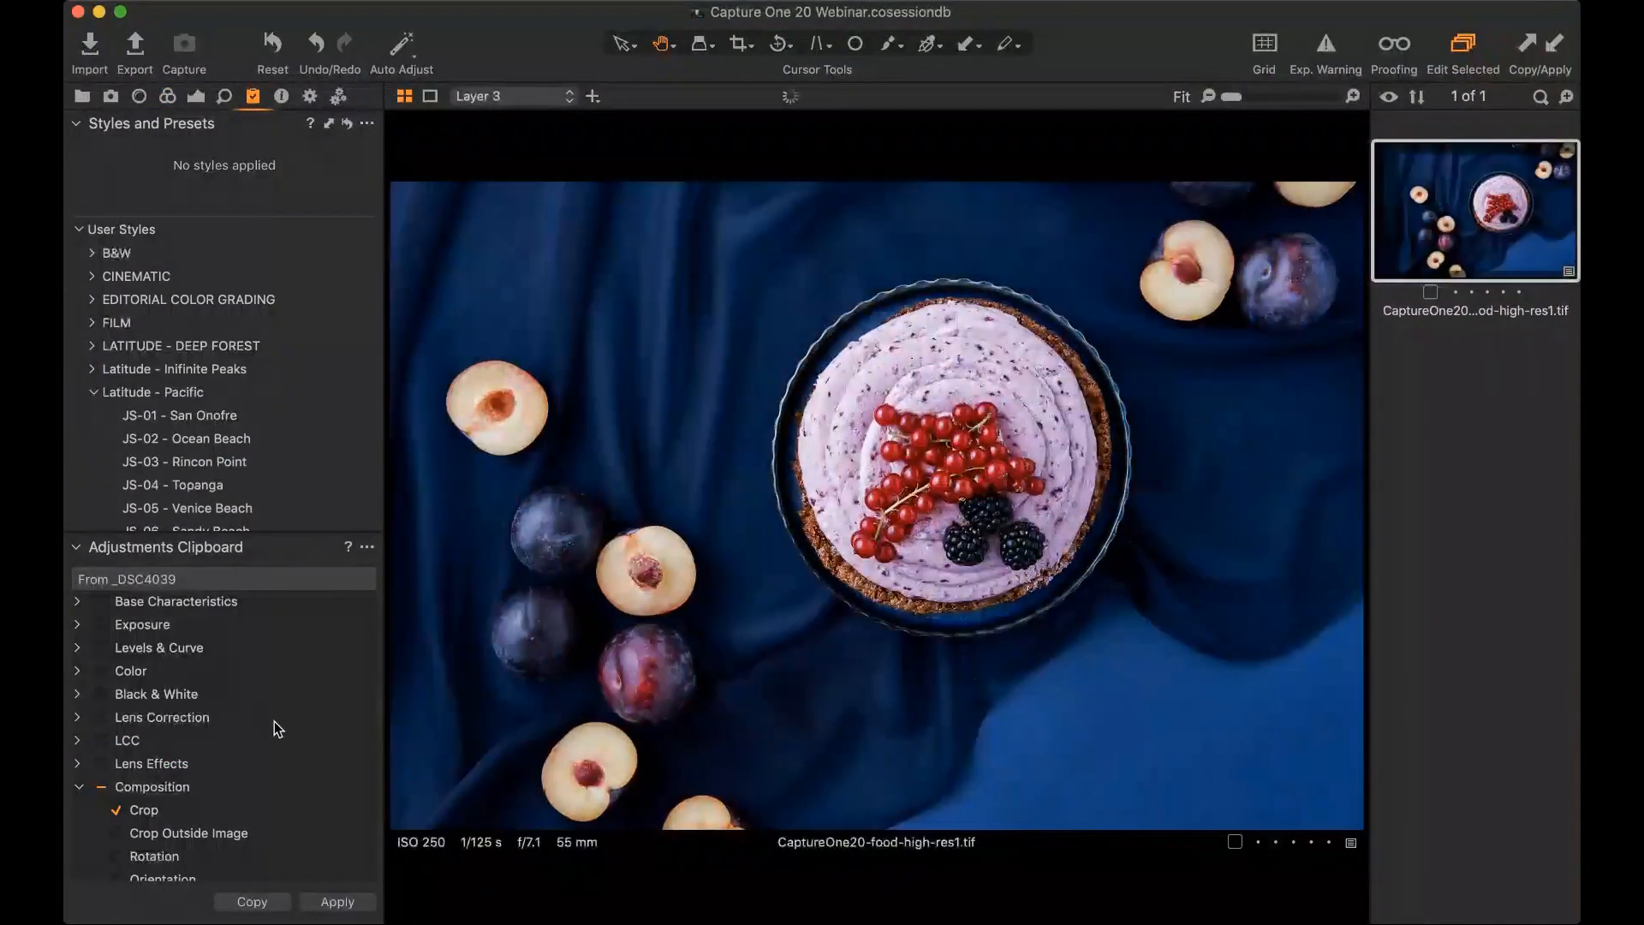
{"action": "scroll", "coordinate": [274, 732], "scroll_direction": "down", "scroll_amount": 2}
{"action": "scroll", "coordinate": [274, 731], "scroll_direction": "down", "scroll_amount": 3}
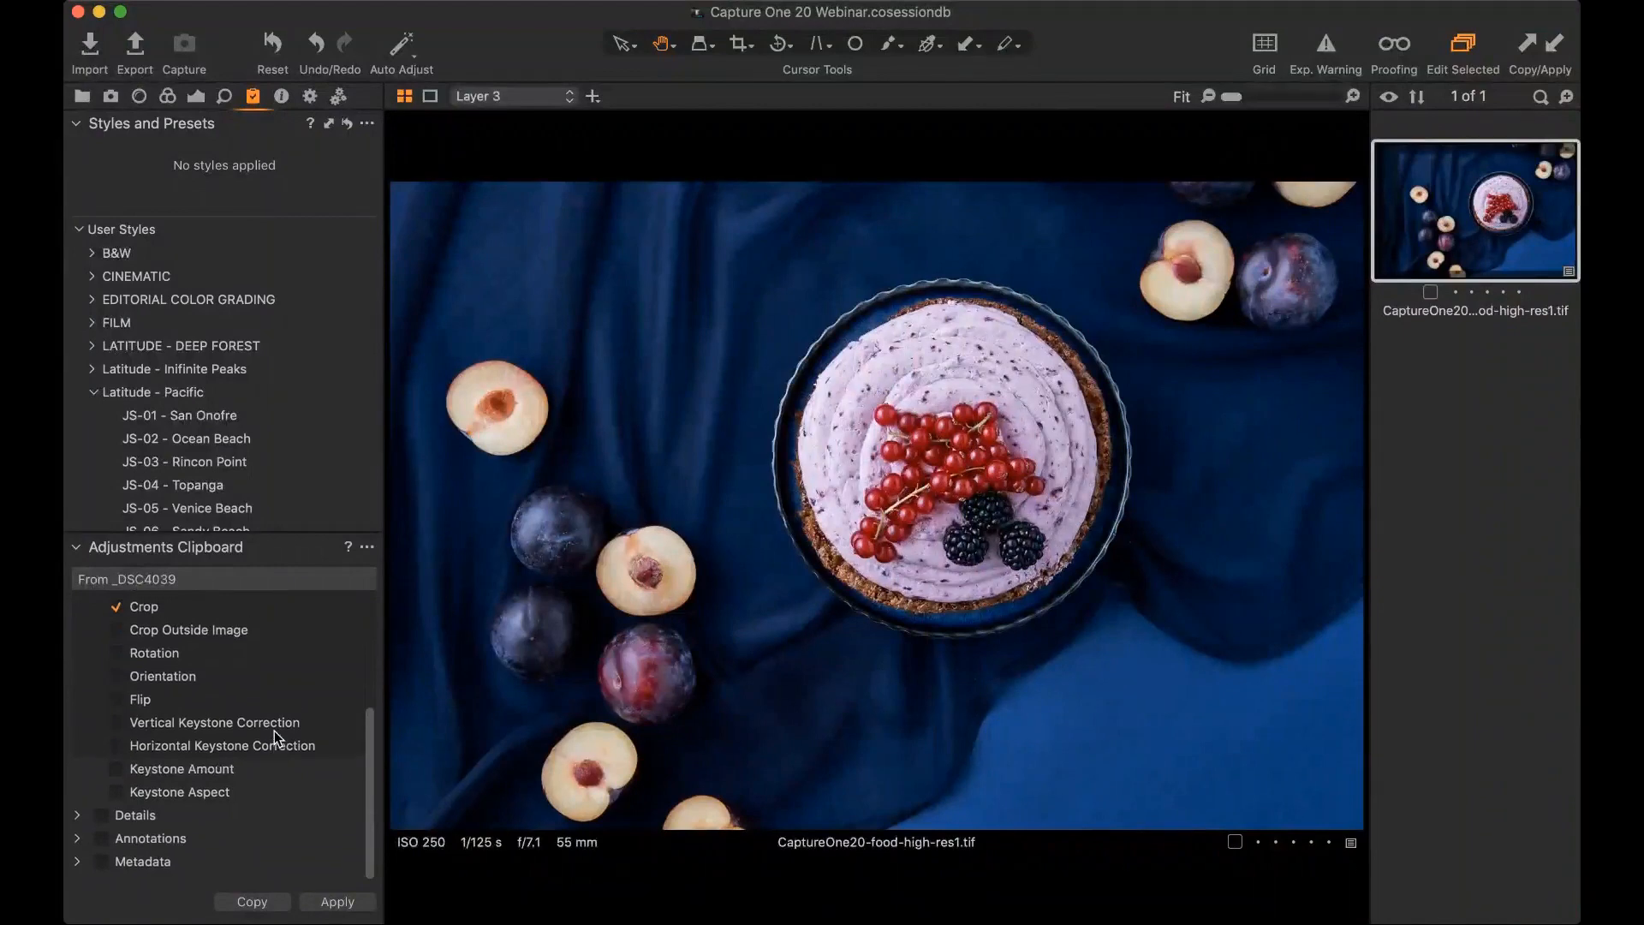
{"action": "scroll", "coordinate": [274, 731], "scroll_direction": "up", "scroll_amount": 5}
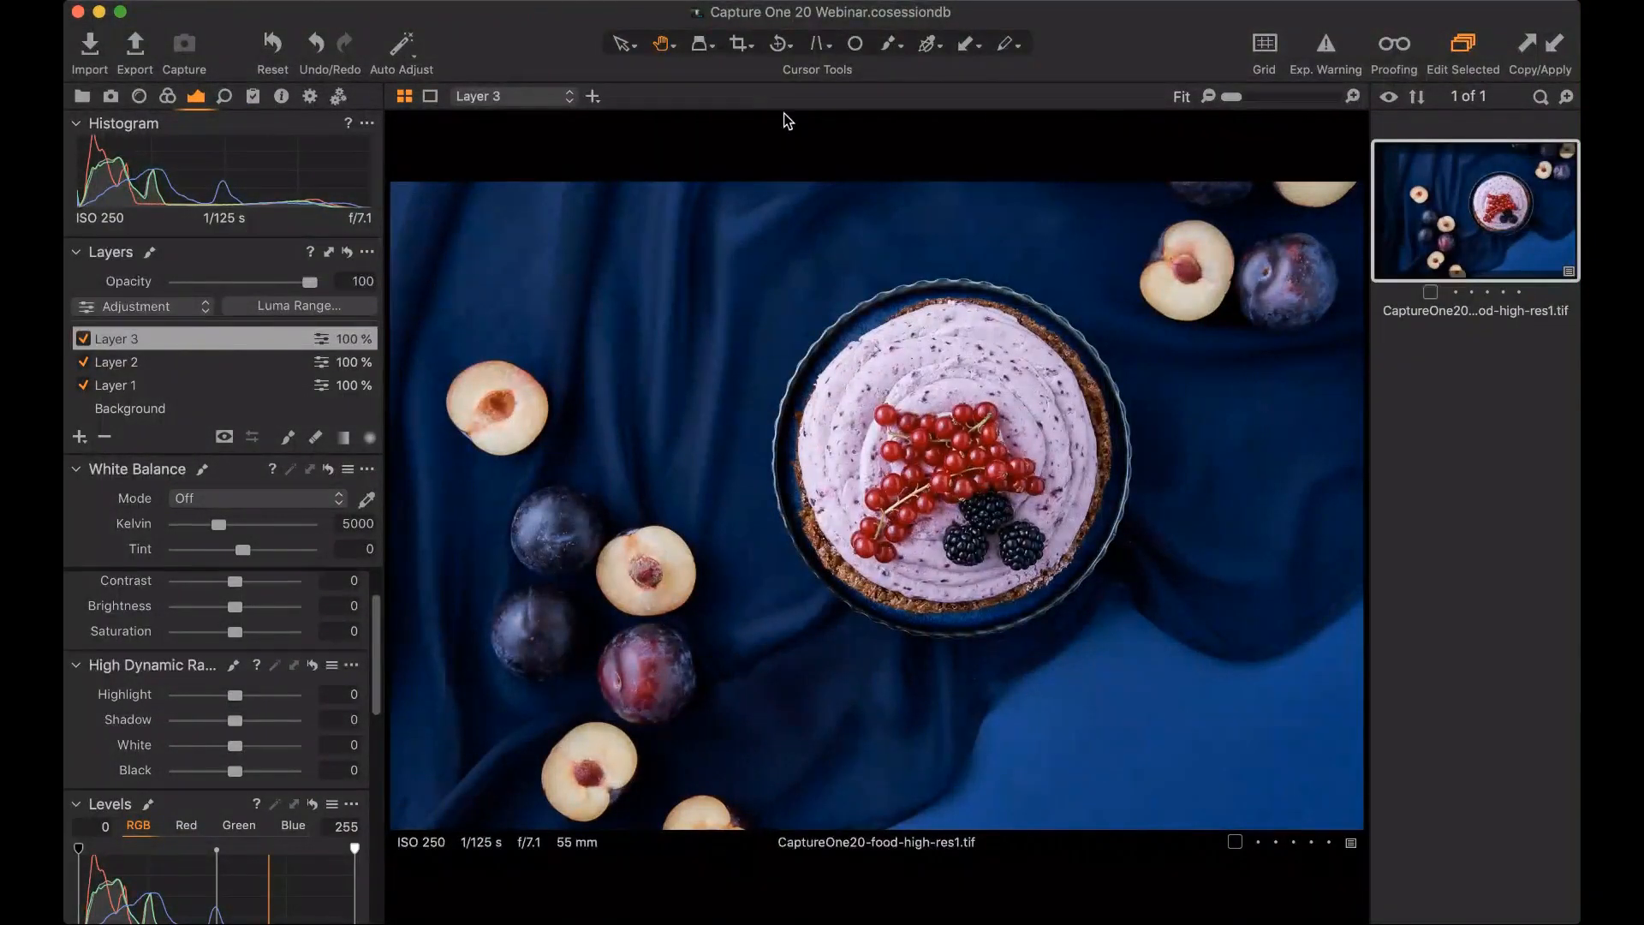
{"action": "left_click", "coordinate": [253, 95]}
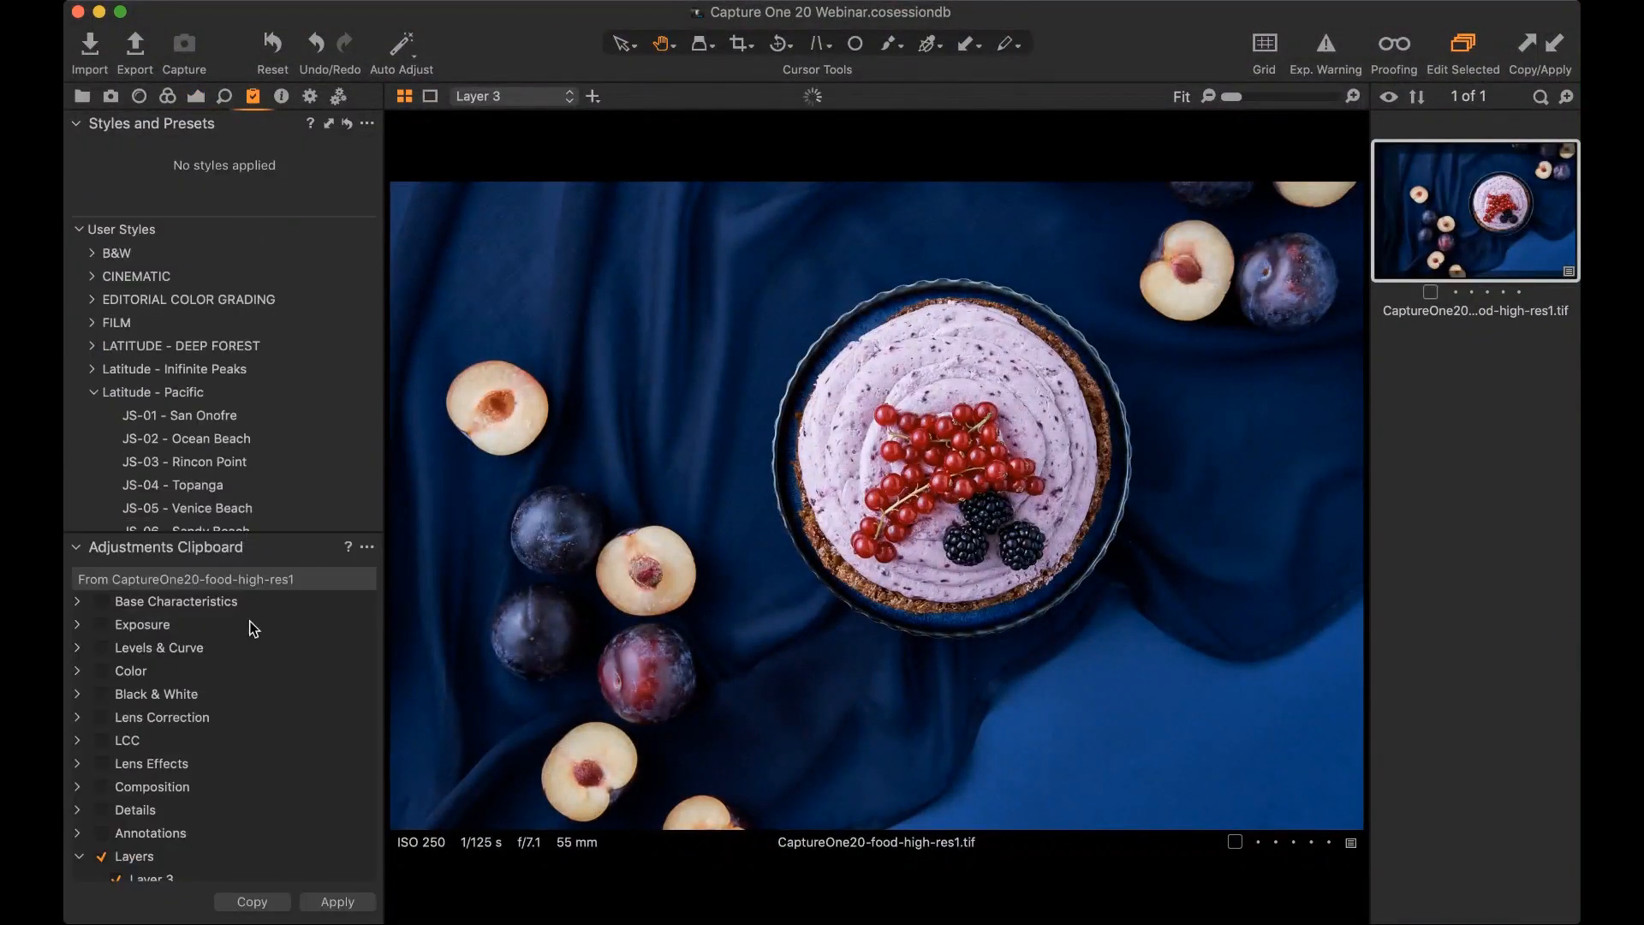
{"action": "scroll", "coordinate": [258, 671], "scroll_direction": "down", "scroll_amount": 4}
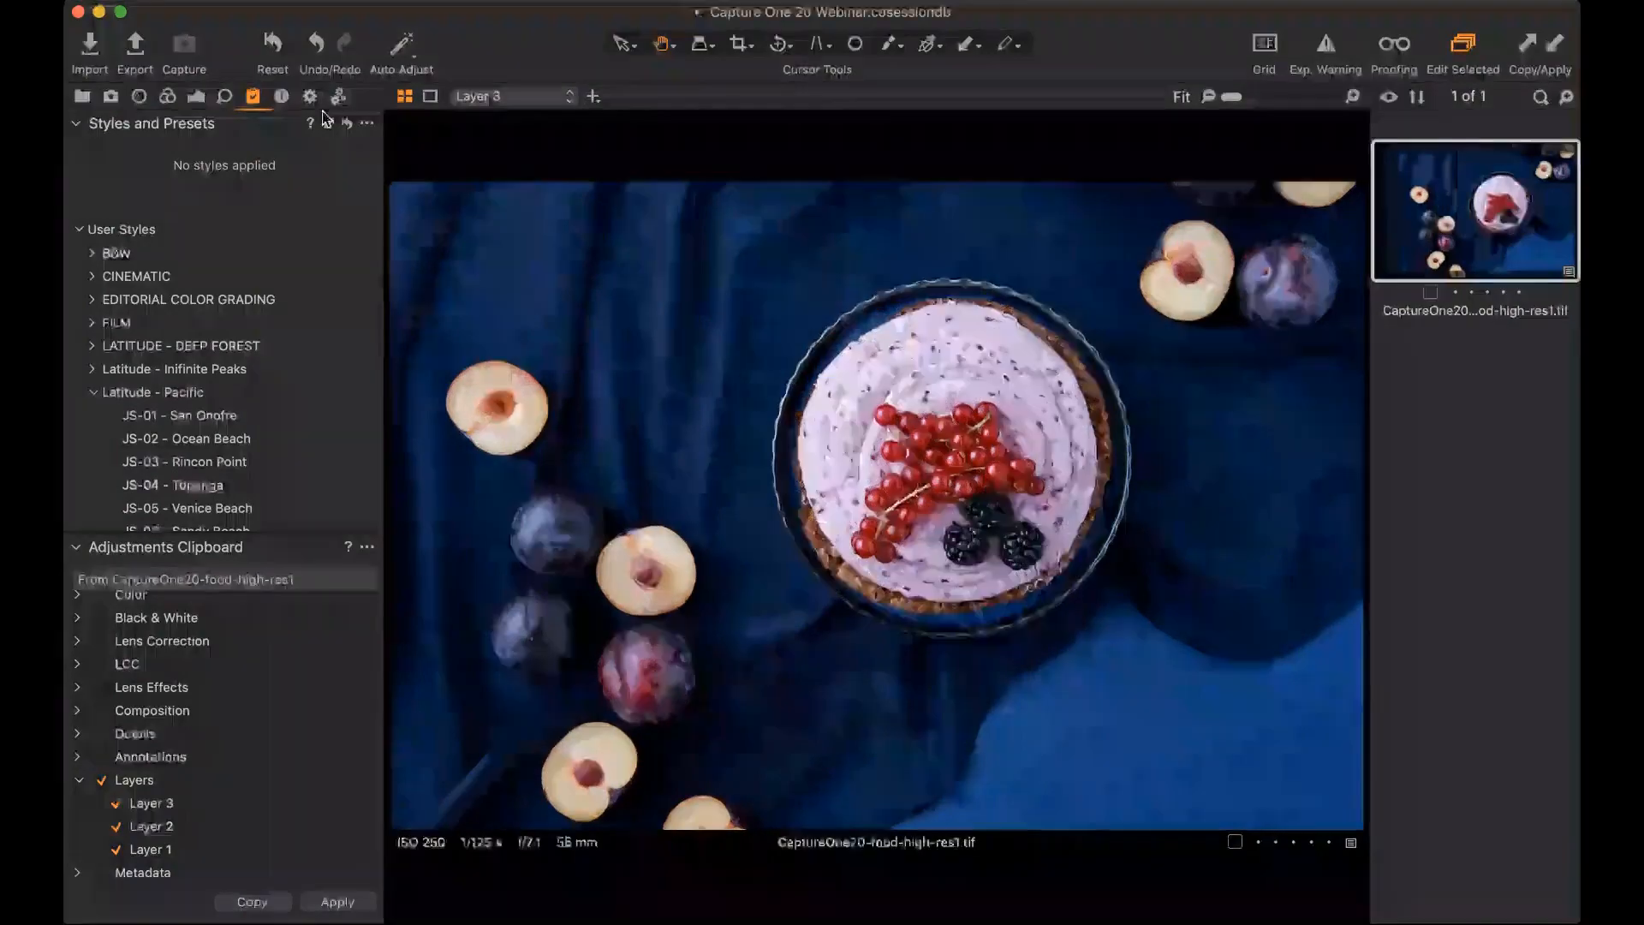
- Open the Select Next When album, rate its first two photos one star and advance to the high-res19 photo
{"action": "left_click", "coordinate": [82, 96]}
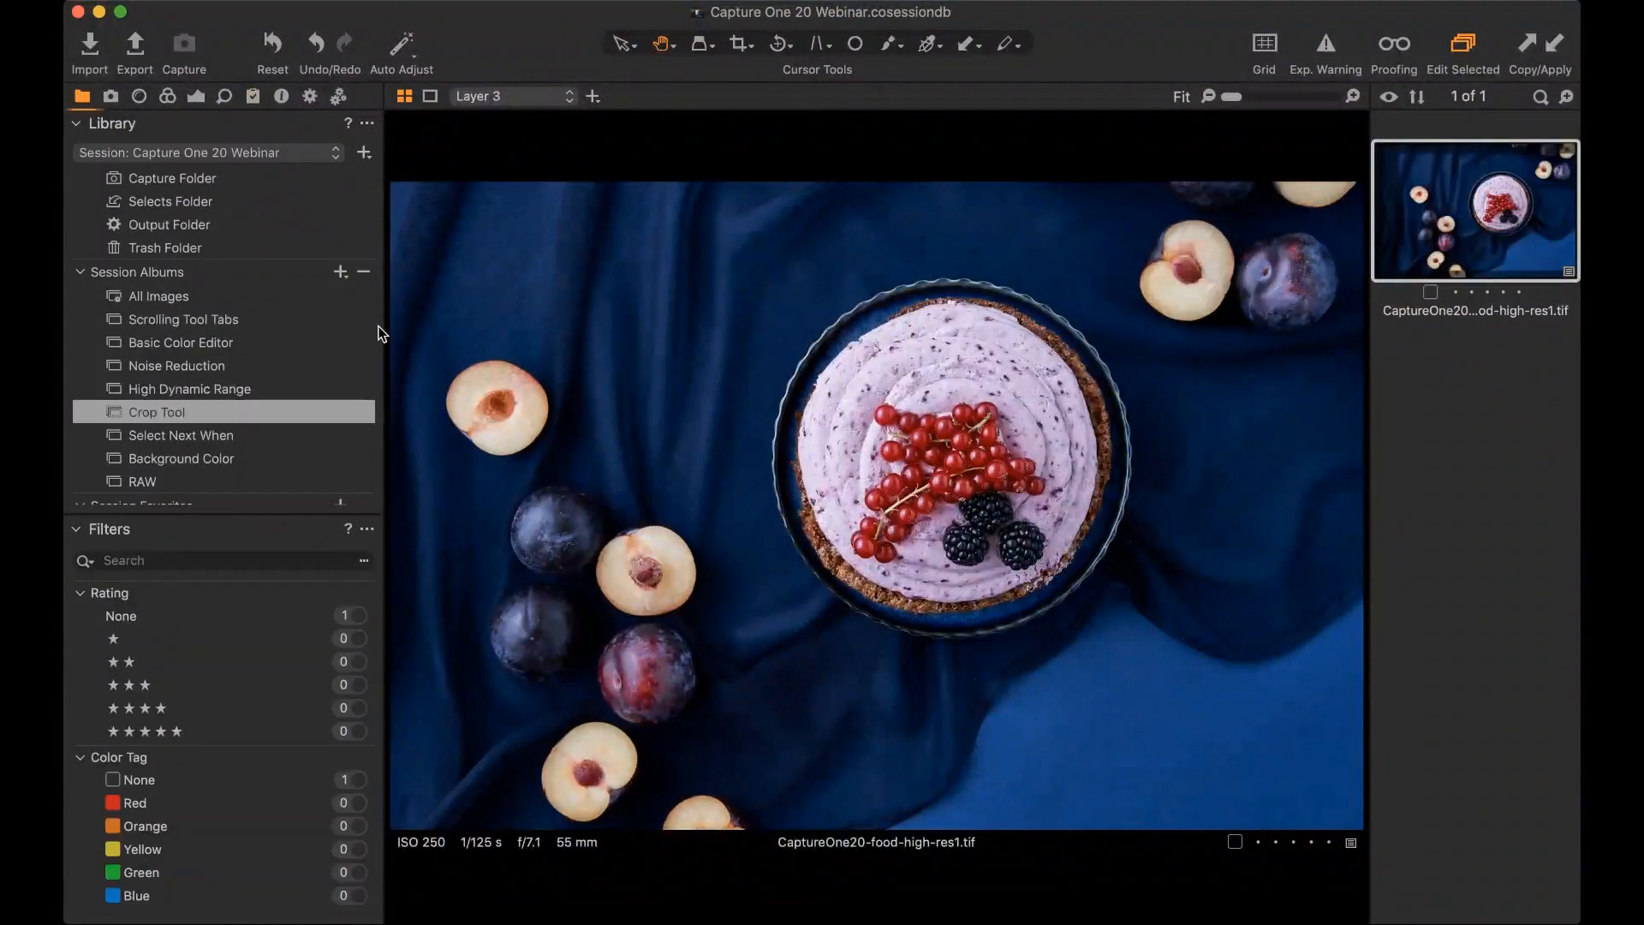
{"action": "left_click", "coordinate": [253, 434]}
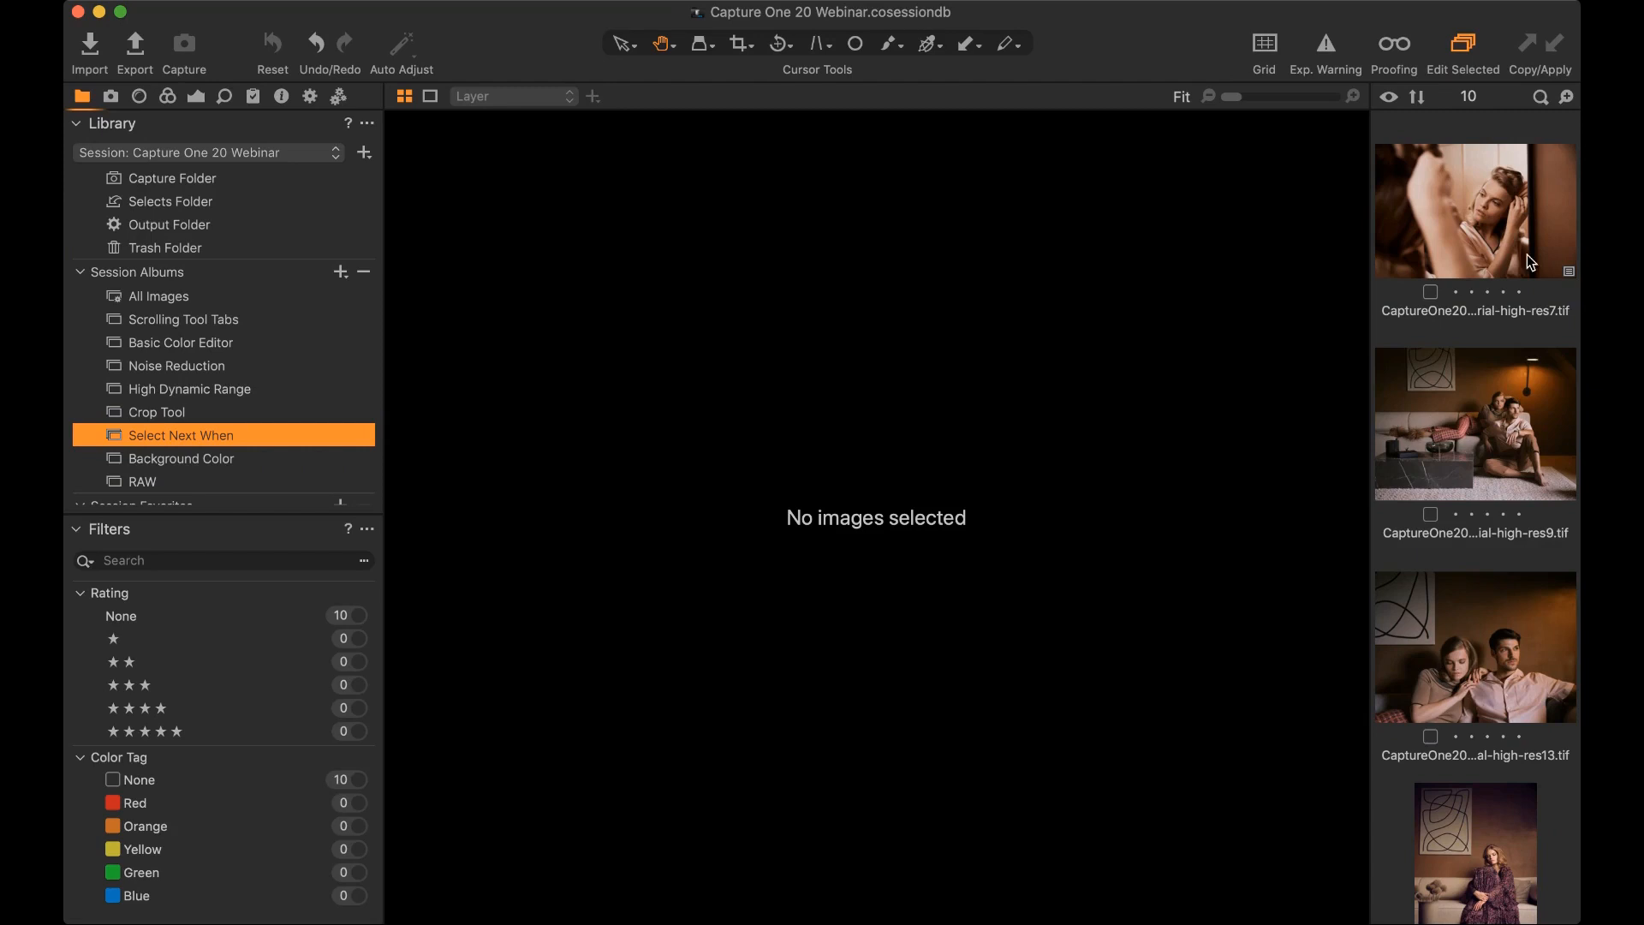
{"action": "left_click", "coordinate": [1473, 217]}
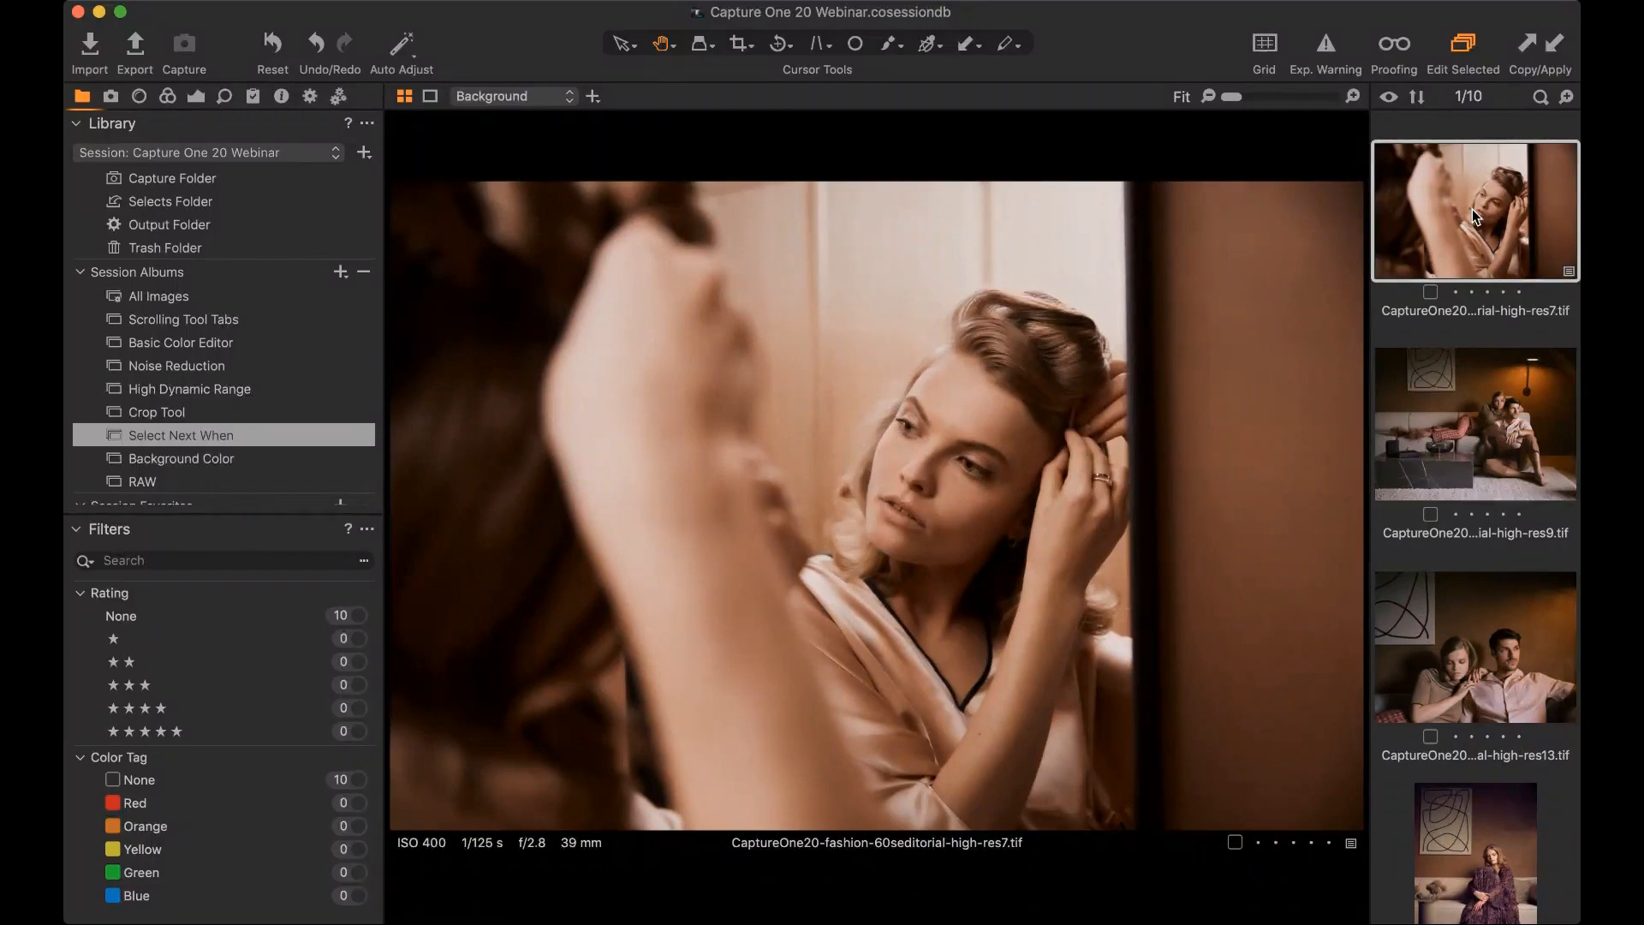
{"action": "key", "text": "1"}
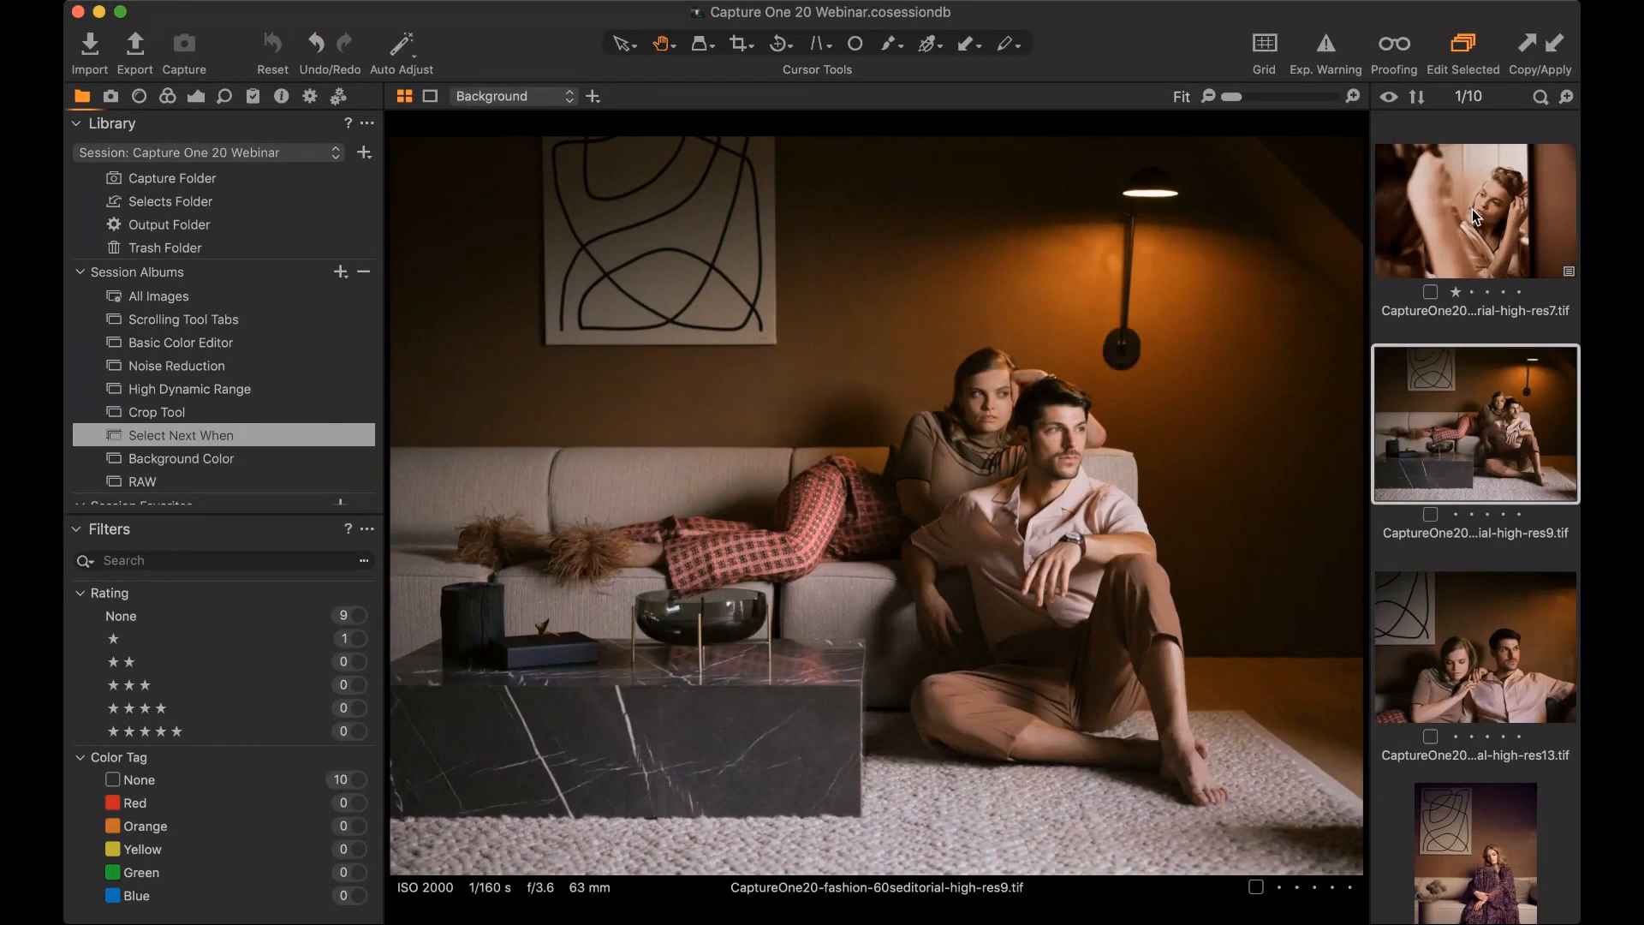
{"action": "key", "text": "1"}
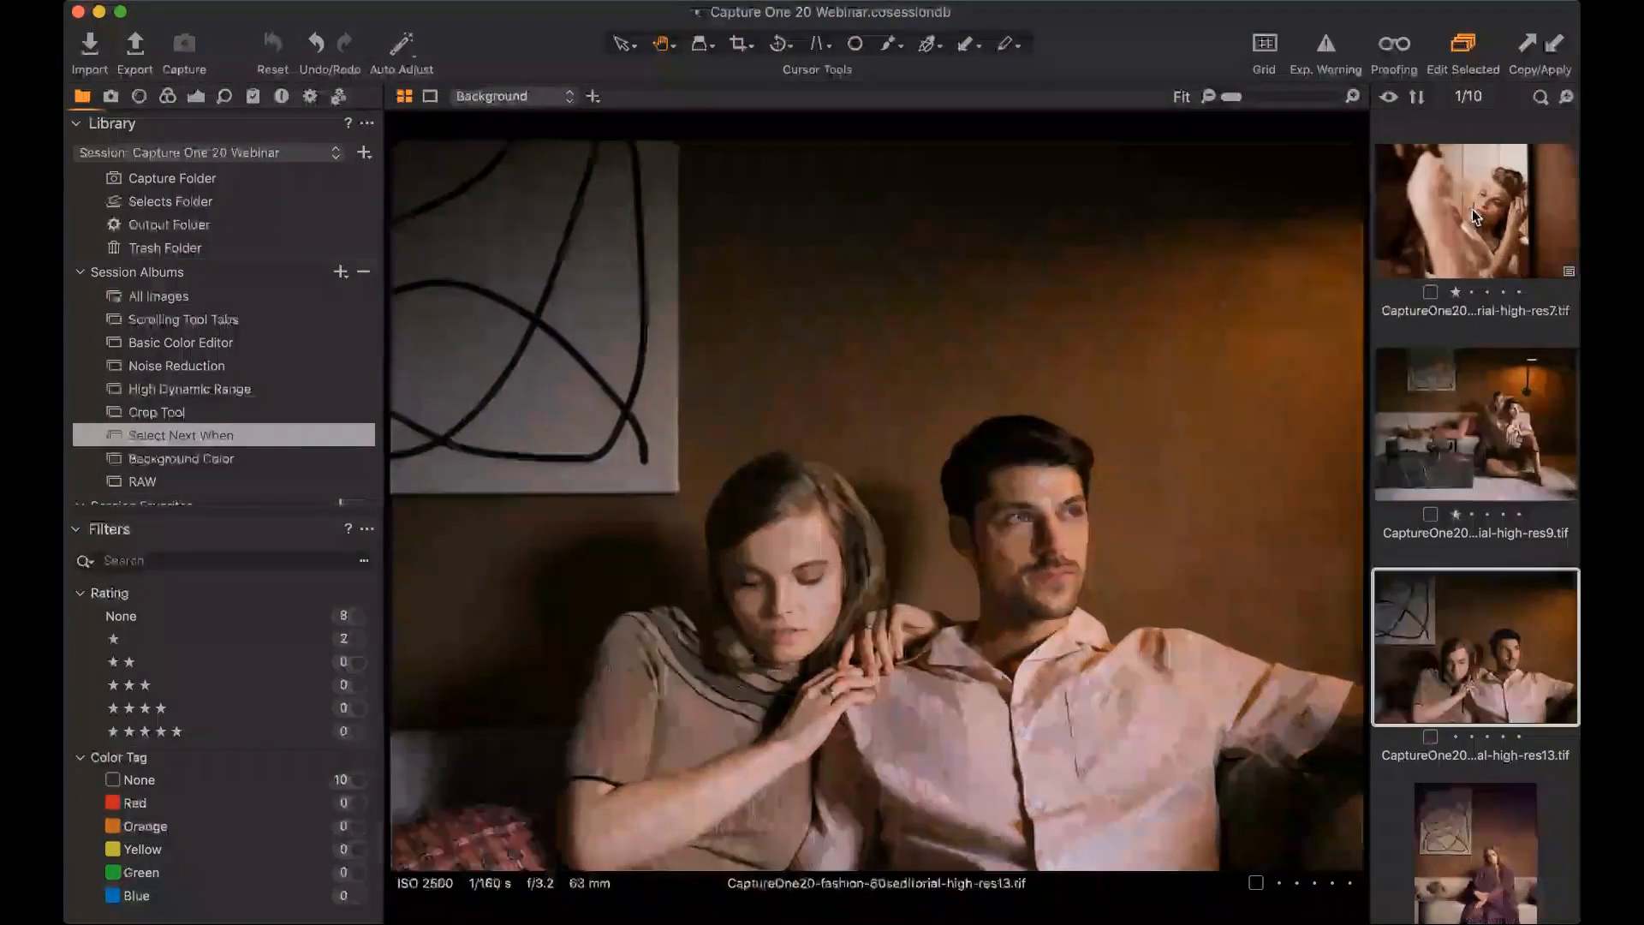
{"action": "key", "text": "Right"}
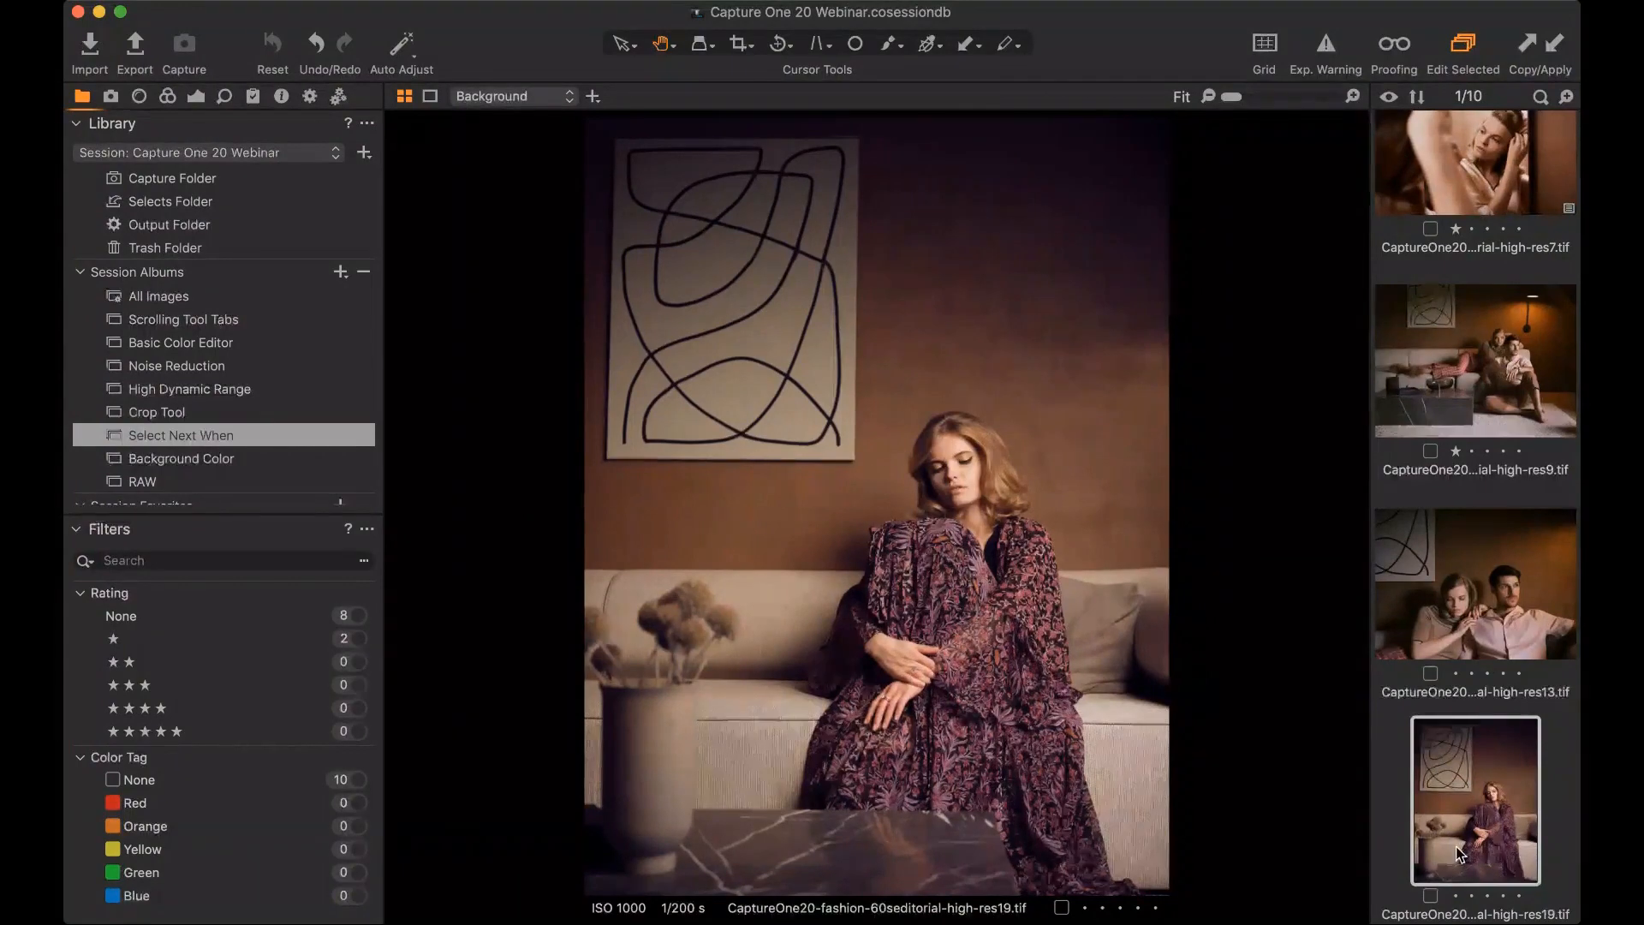
{"action": "scroll", "coordinate": [1478, 785], "scroll_direction": "up", "scroll_amount": 3}
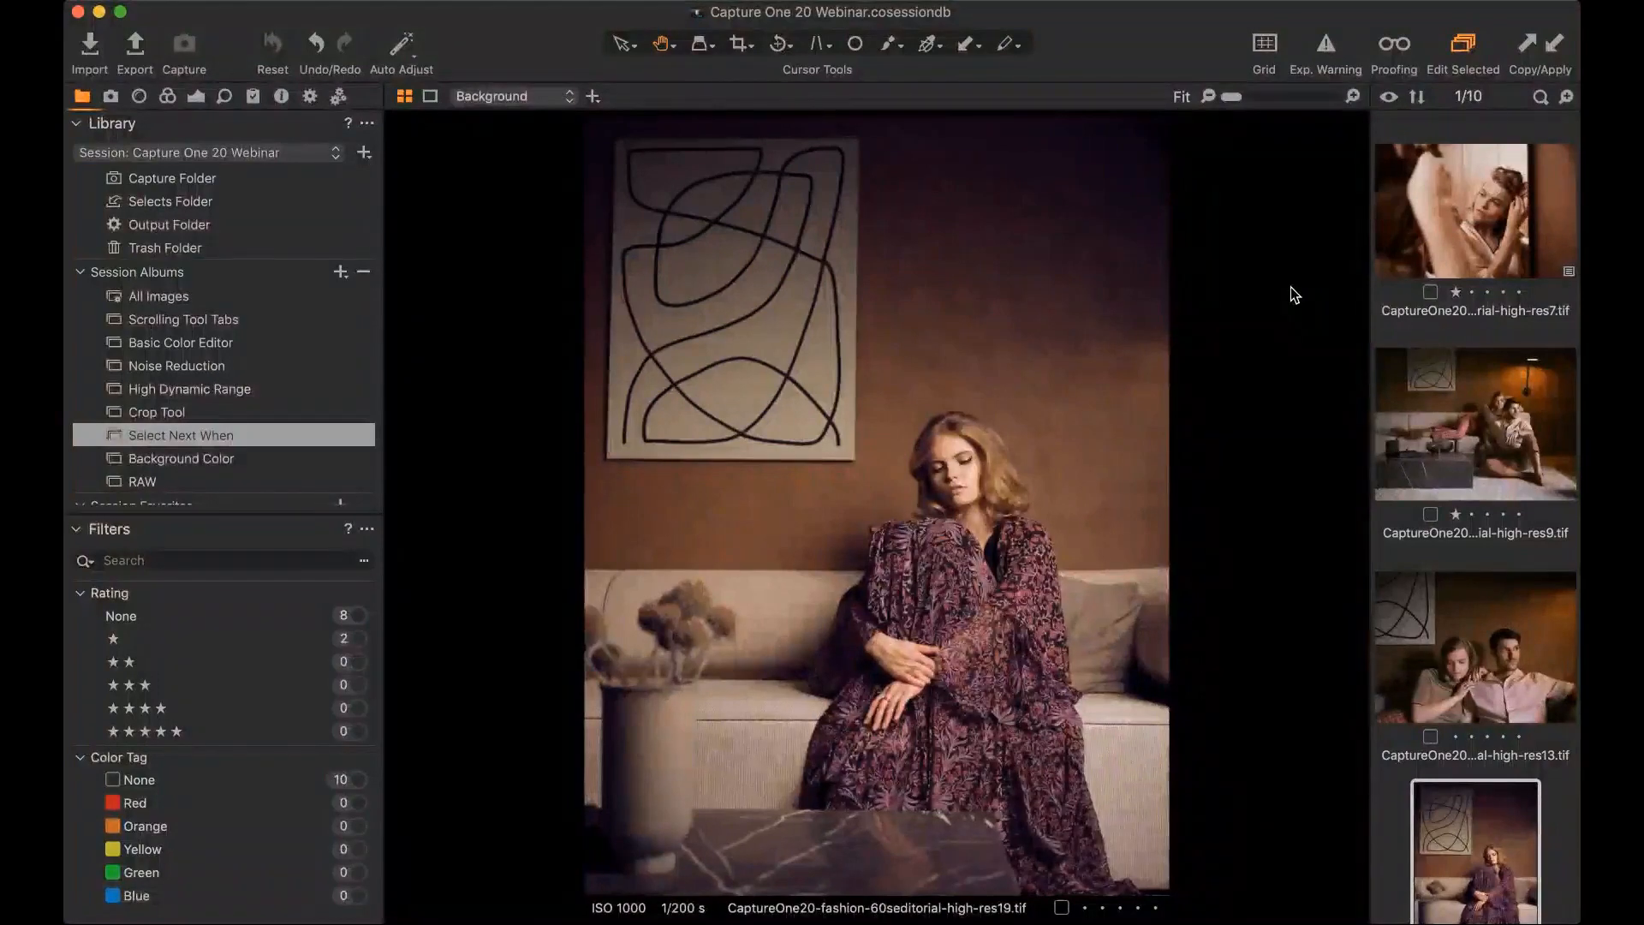
- Open the Background Color album's portrait and cycle the viewer background through gray and the other colours back to black
{"action": "left_click", "coordinate": [260, 462]}
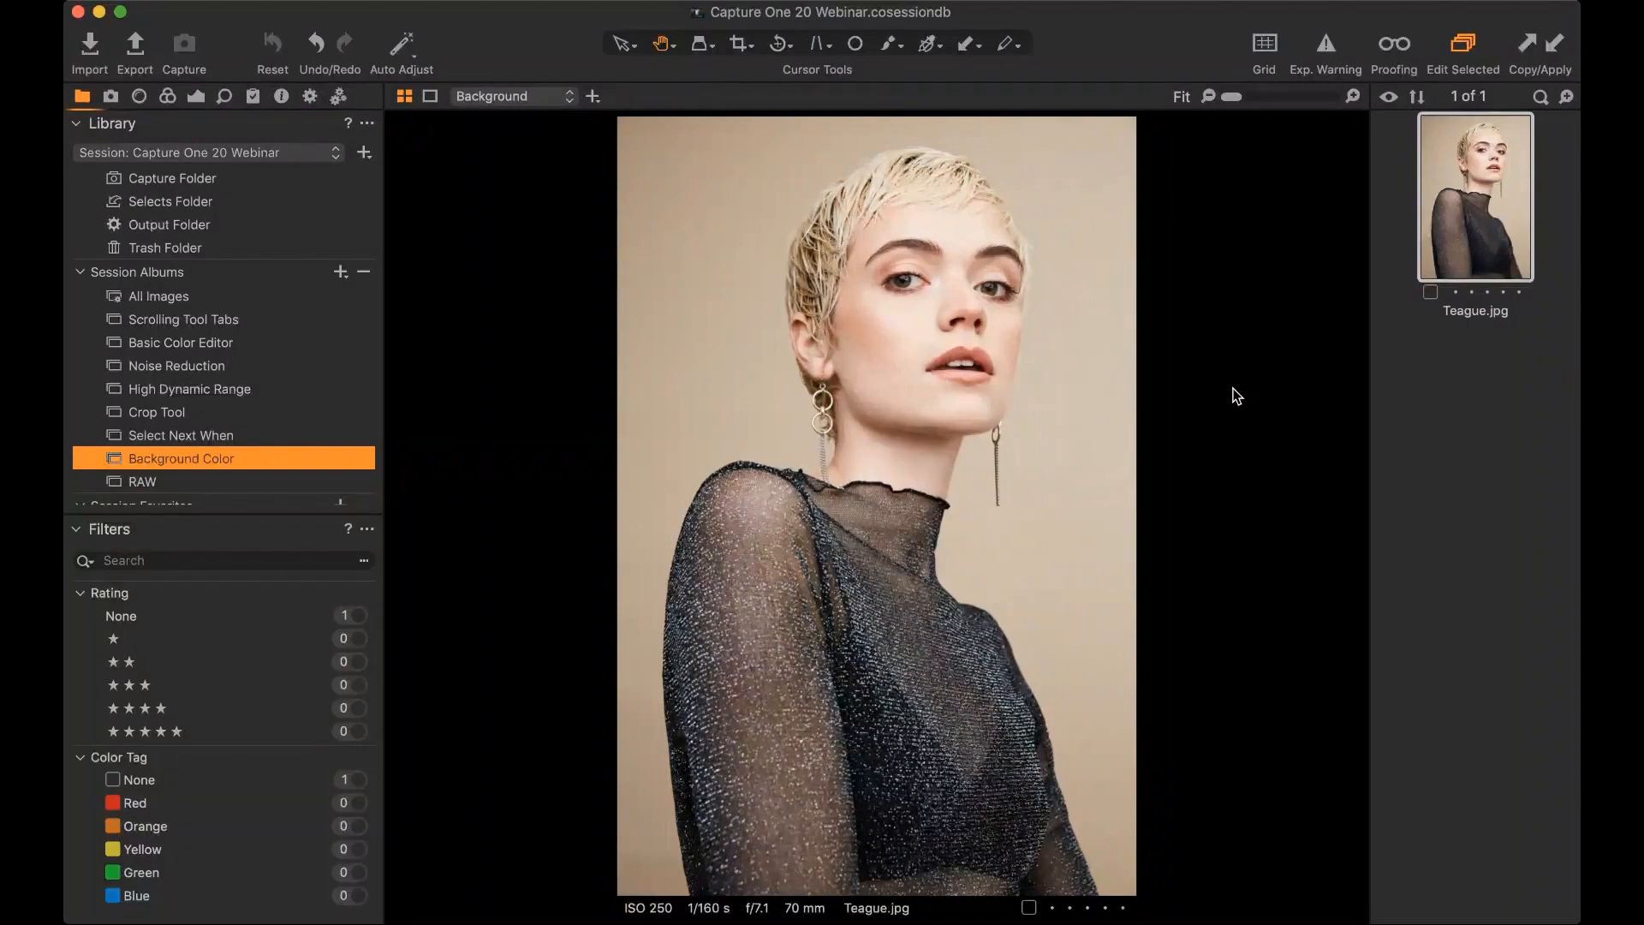
{"action": "key", "text": "alt+b"}
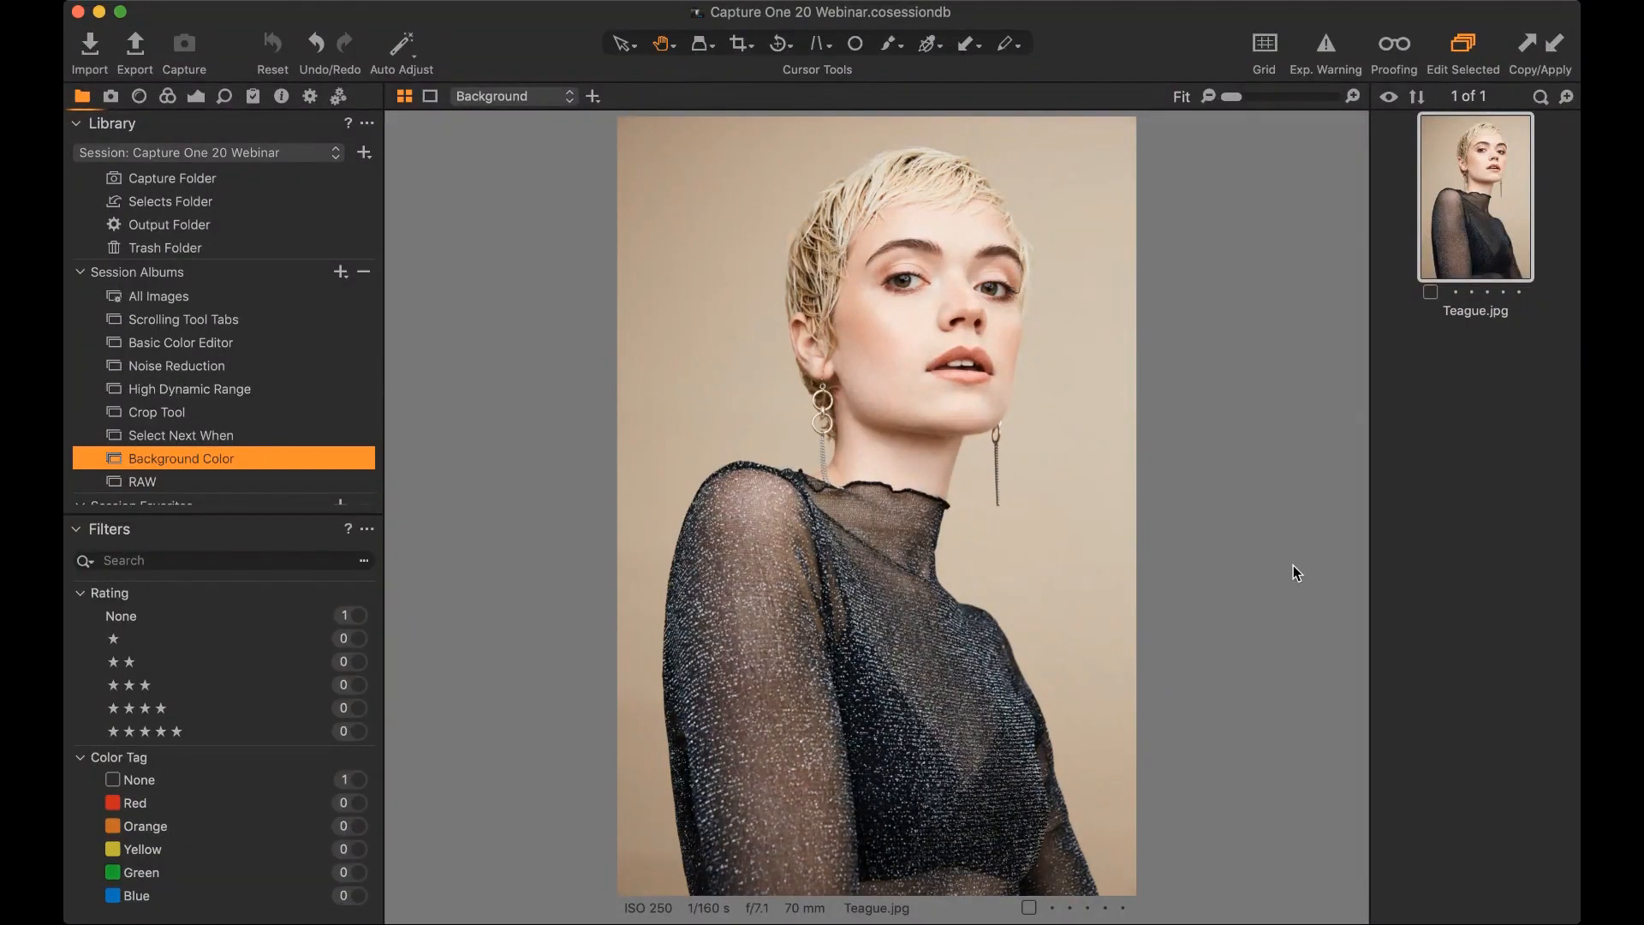
{"action": "key", "text": "alt+b"}
{"action": "key", "text": "alt+b"}
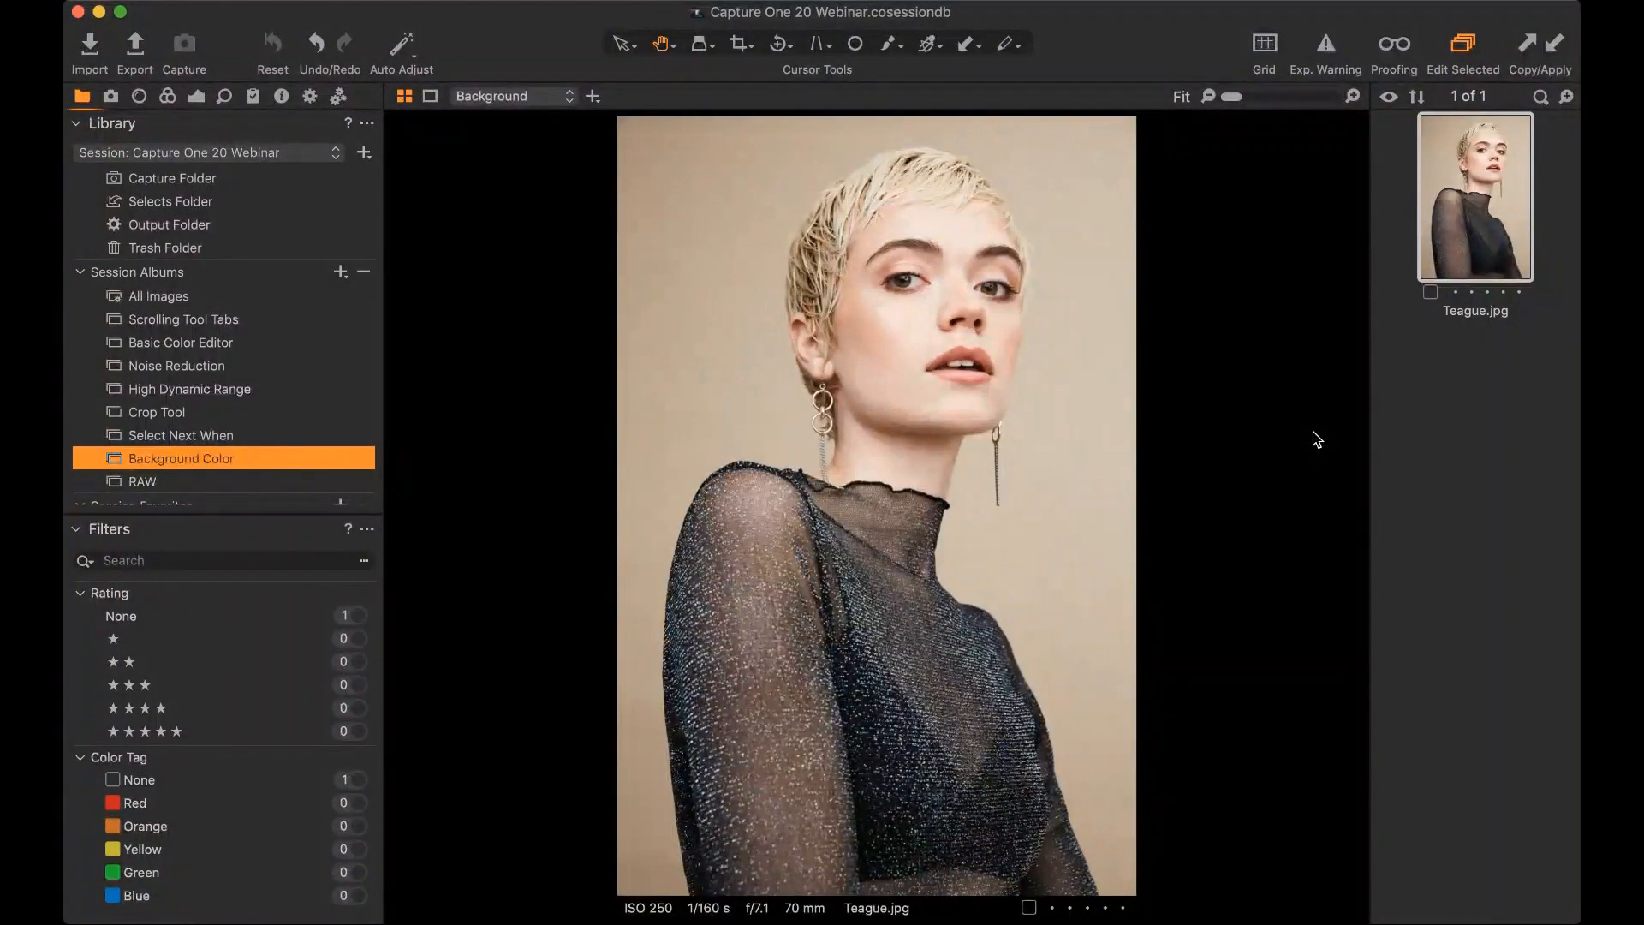
- Cycle the viewer background of the portrait through the gray shades until it is white
{"action": "key", "text": "alt+b"}
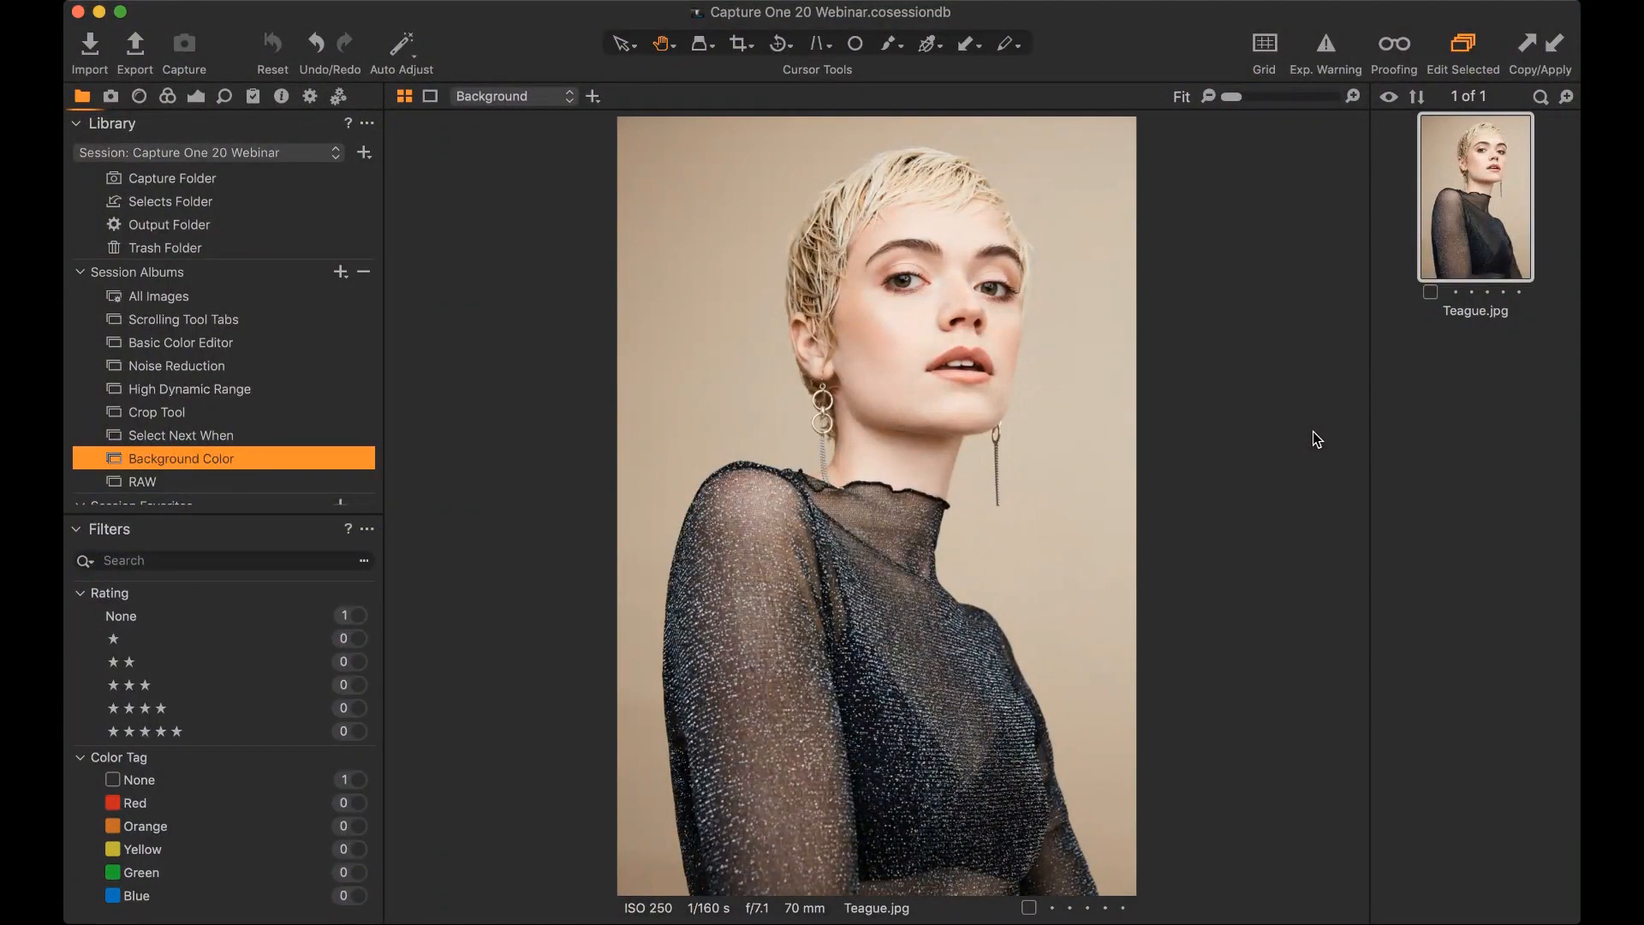
{"action": "key", "text": "alt+b"}
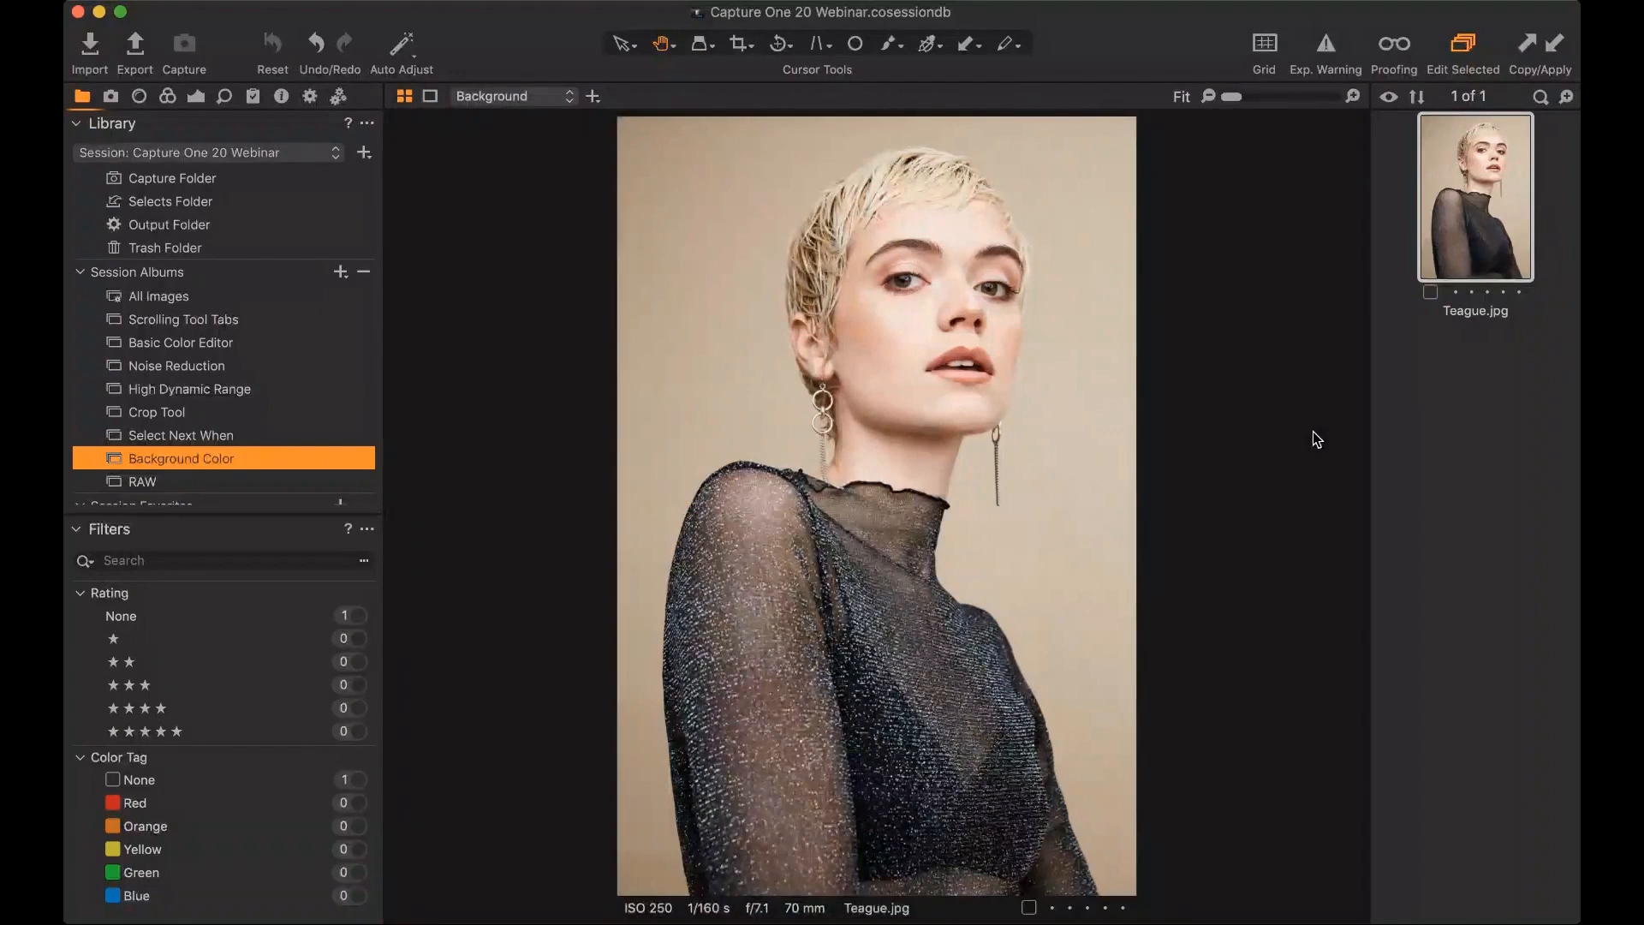
{"action": "key", "text": "alt+b"}
{"action": "key", "text": "alt+b"}
{"action": "key", "text": "alt+b"}
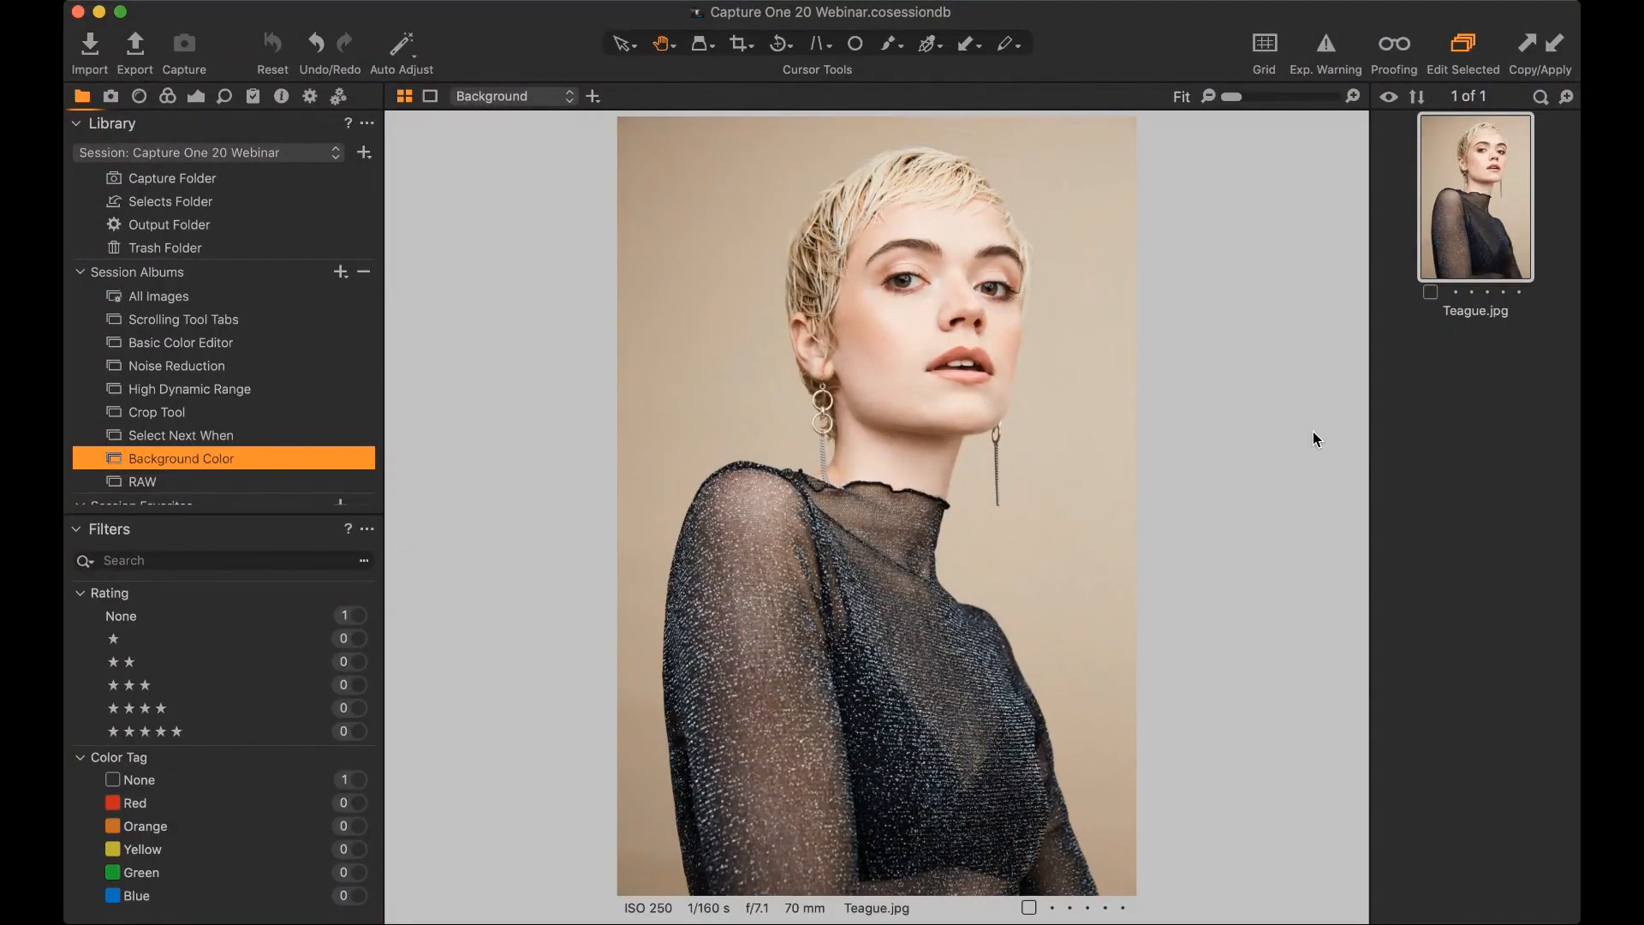
{"action": "key", "text": "alt+b"}
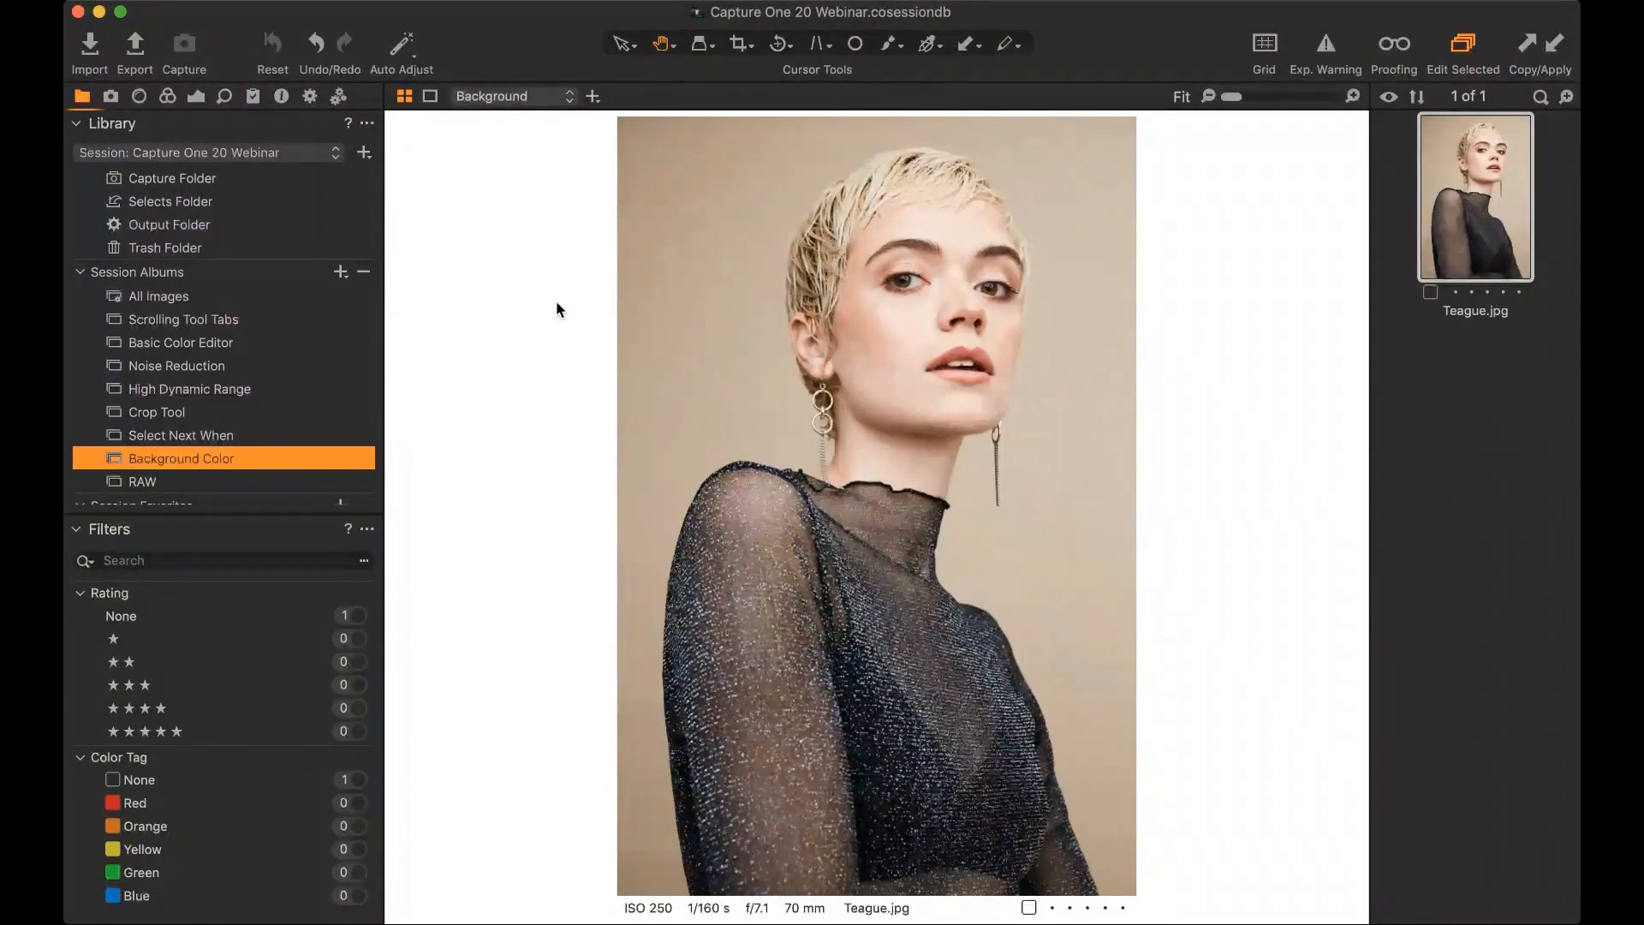
- Examine the output process recipes, including the Print recipe's settings and its Process Summary
{"action": "left_click", "coordinate": [312, 95]}
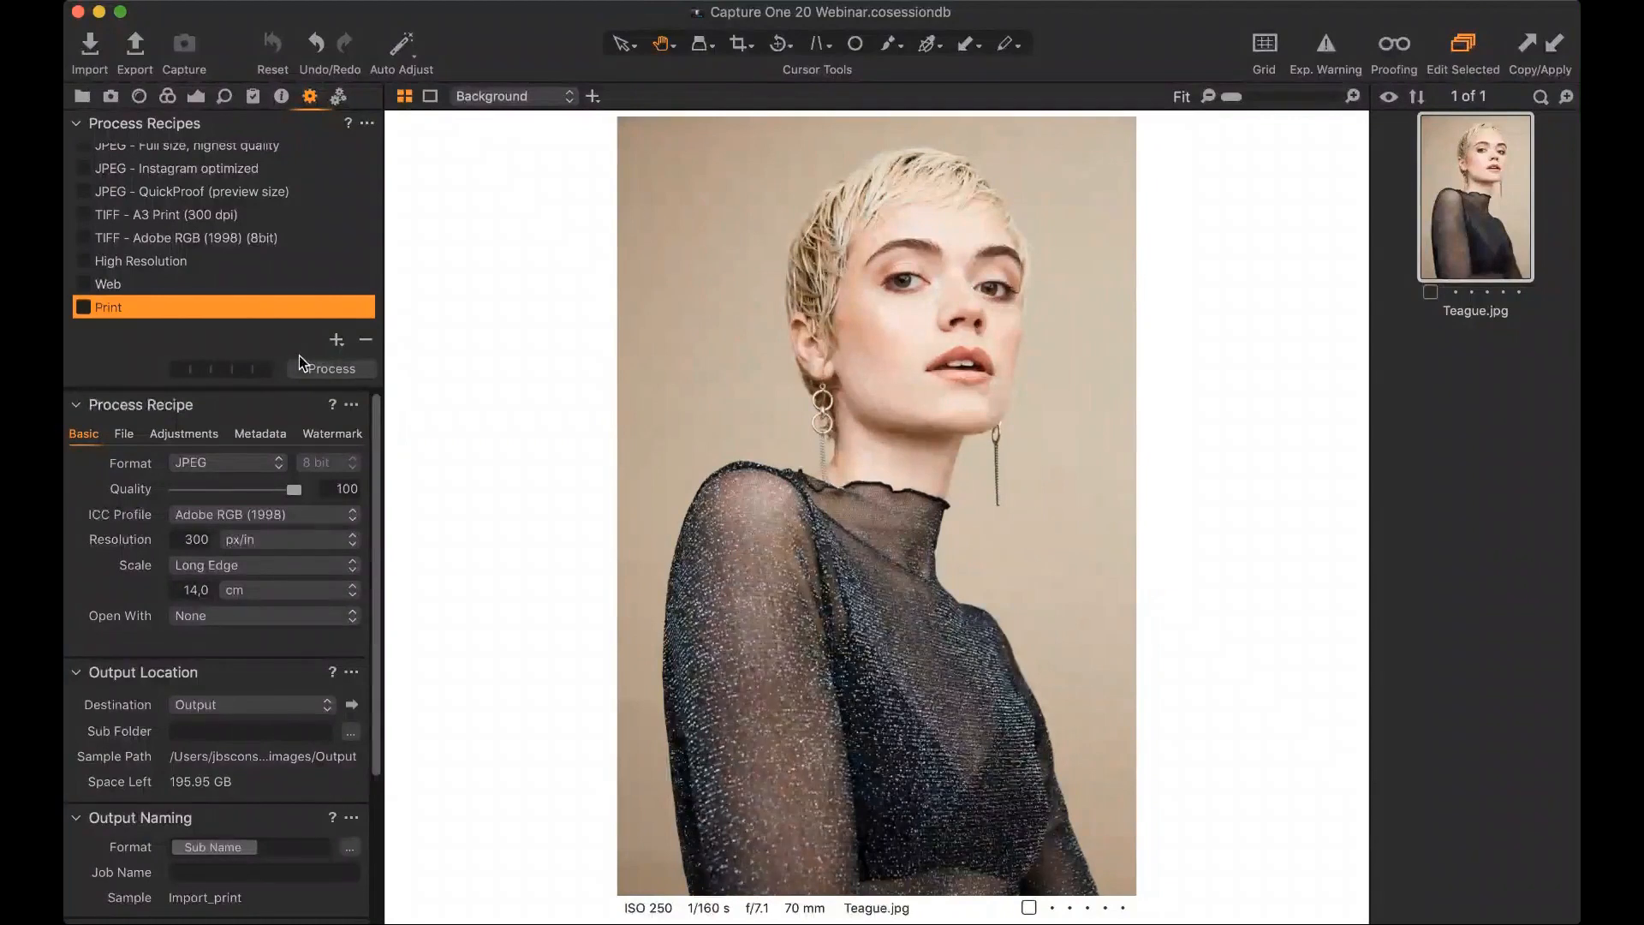
{"action": "left_click_drag", "start_coordinate": [375, 422], "coordinate": [300, 866]}
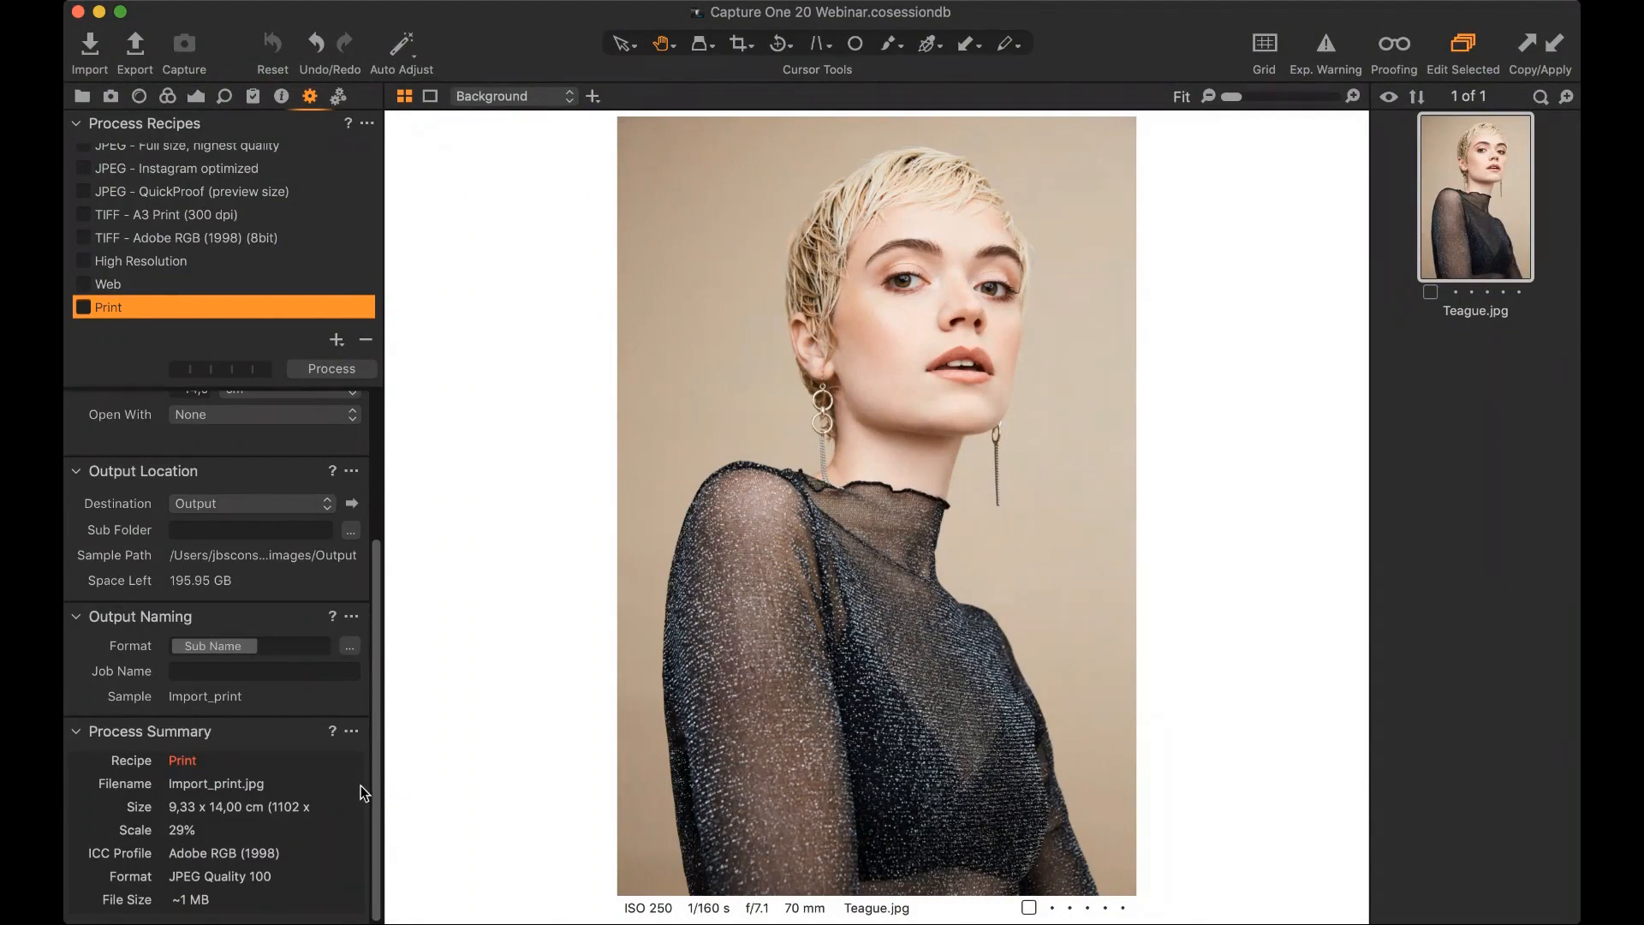
{"action": "scroll", "coordinate": [375, 779], "scroll_direction": "up", "scroll_amount": 5}
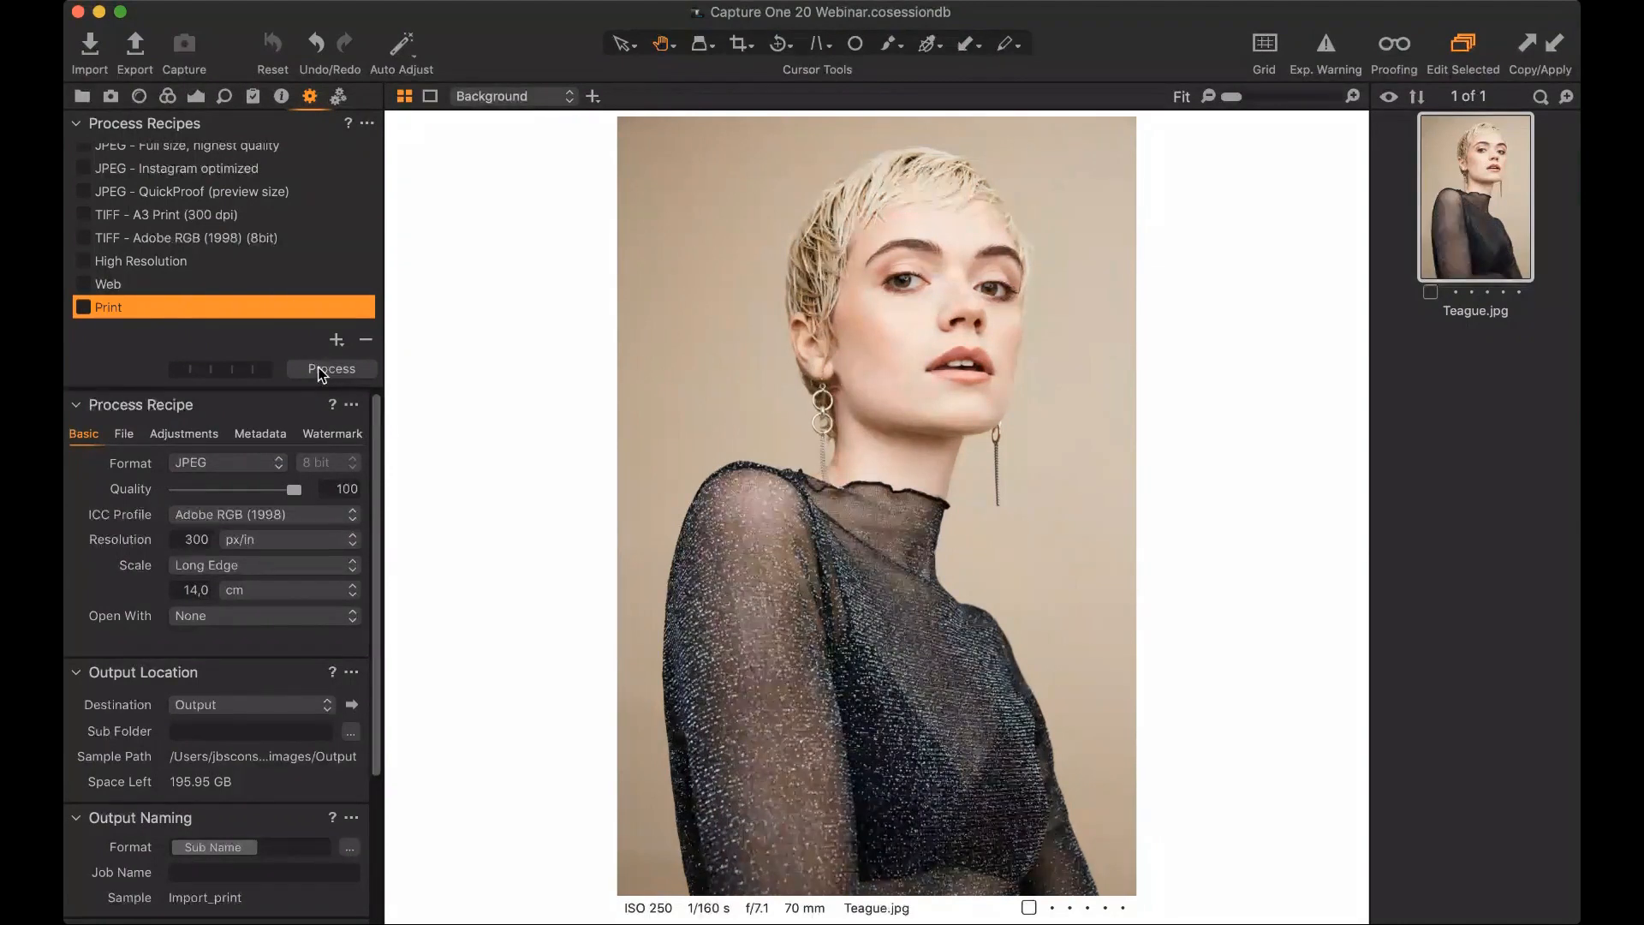
{"action": "scroll", "coordinate": [308, 274], "scroll_direction": "up", "scroll_amount": 1}
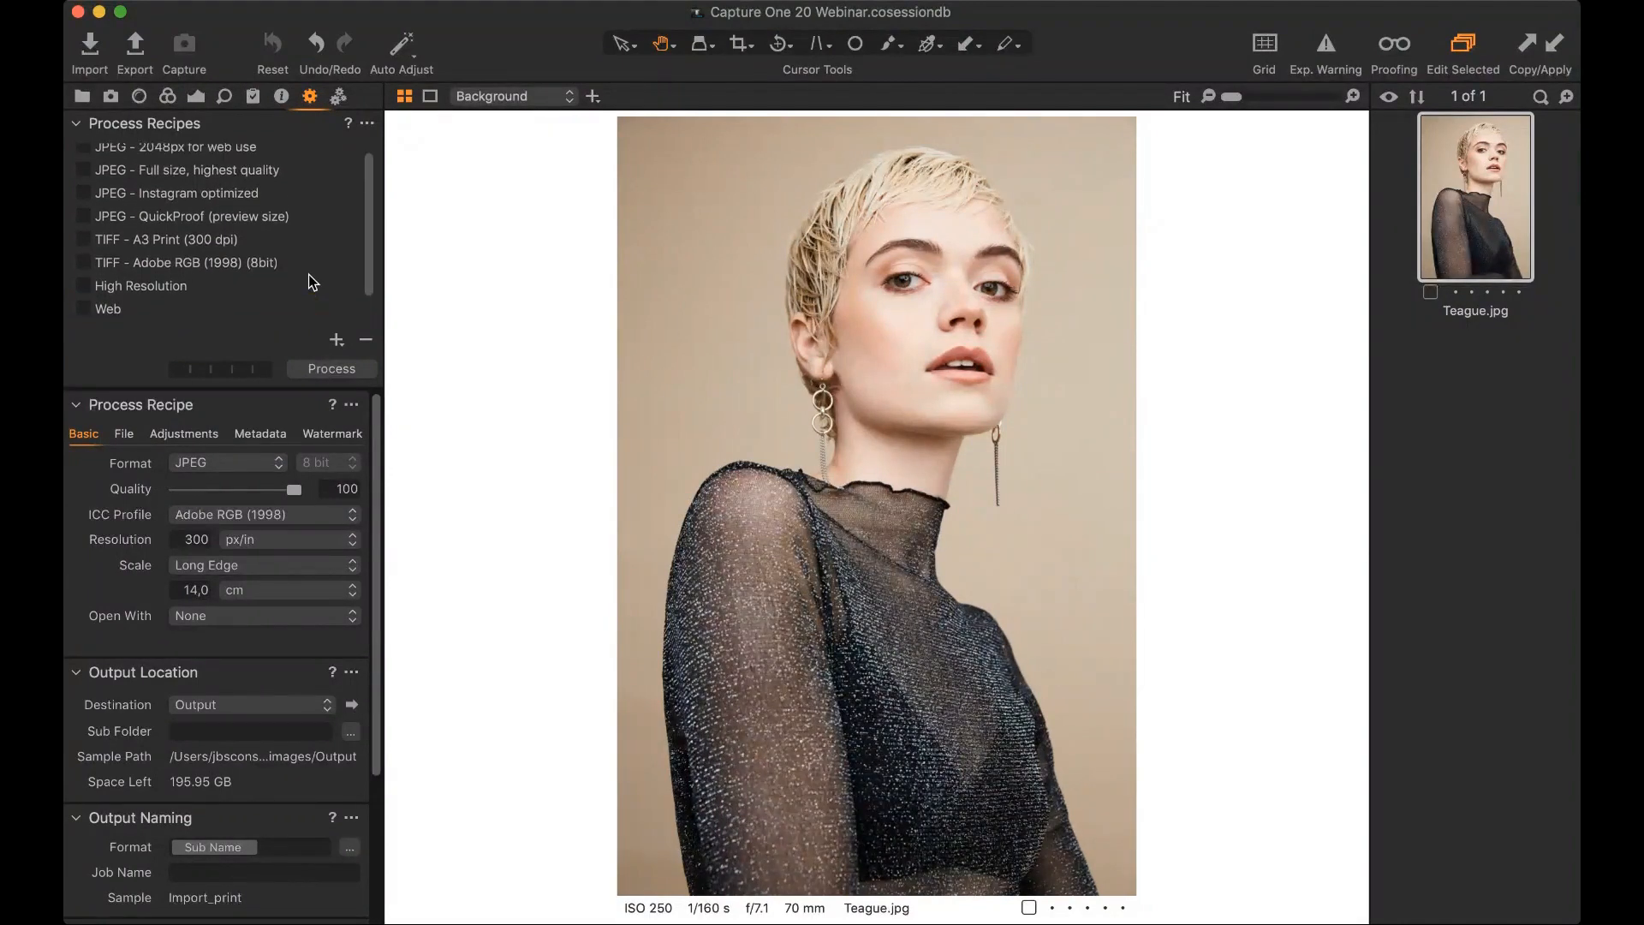
{"action": "scroll", "coordinate": [311, 300], "scroll_direction": "up", "scroll_amount": 1}
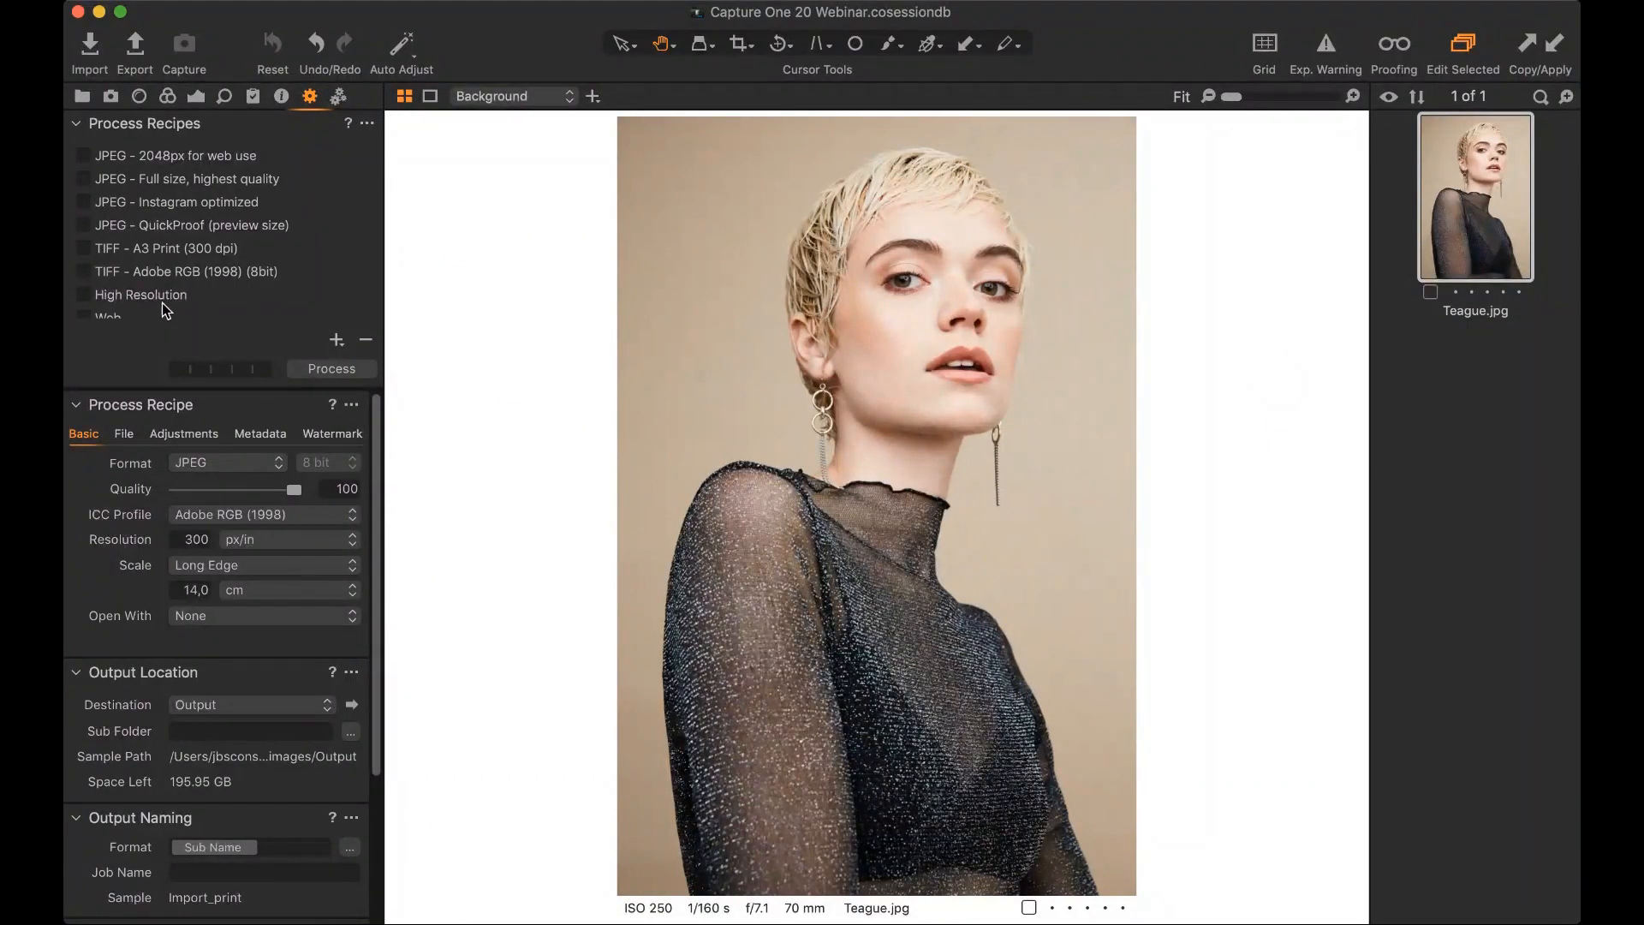
- Open the RAW session album, view the Portrait00026.CR2 photo in full screen and return to the normal window
{"action": "left_click", "coordinate": [83, 97]}
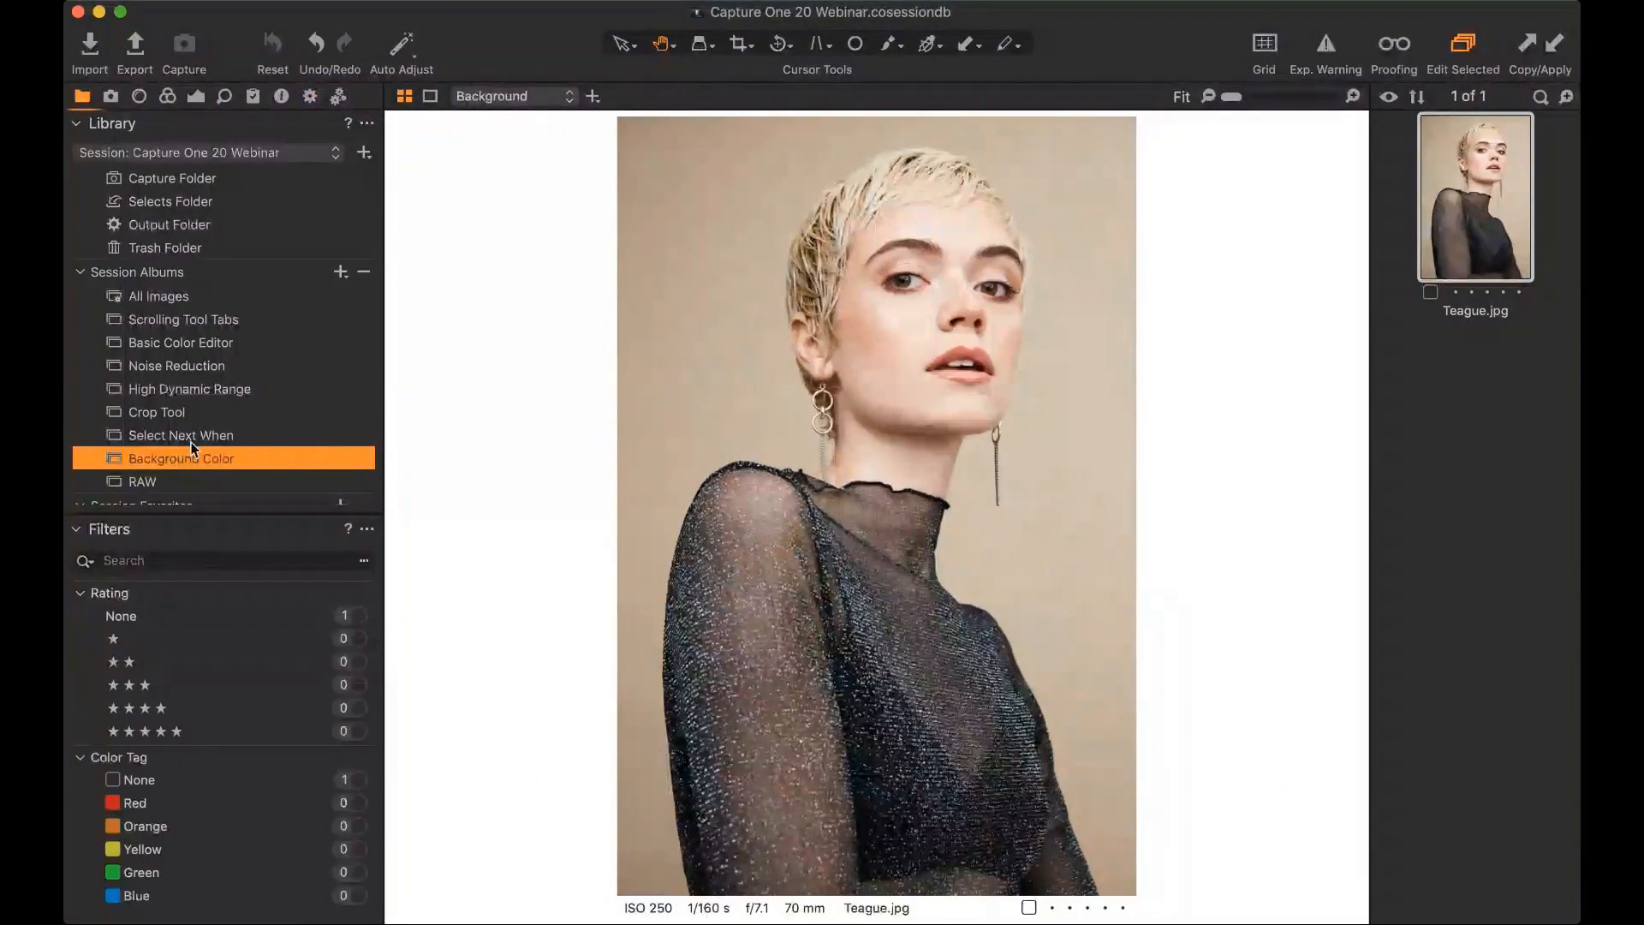
{"action": "left_click", "coordinate": [182, 479]}
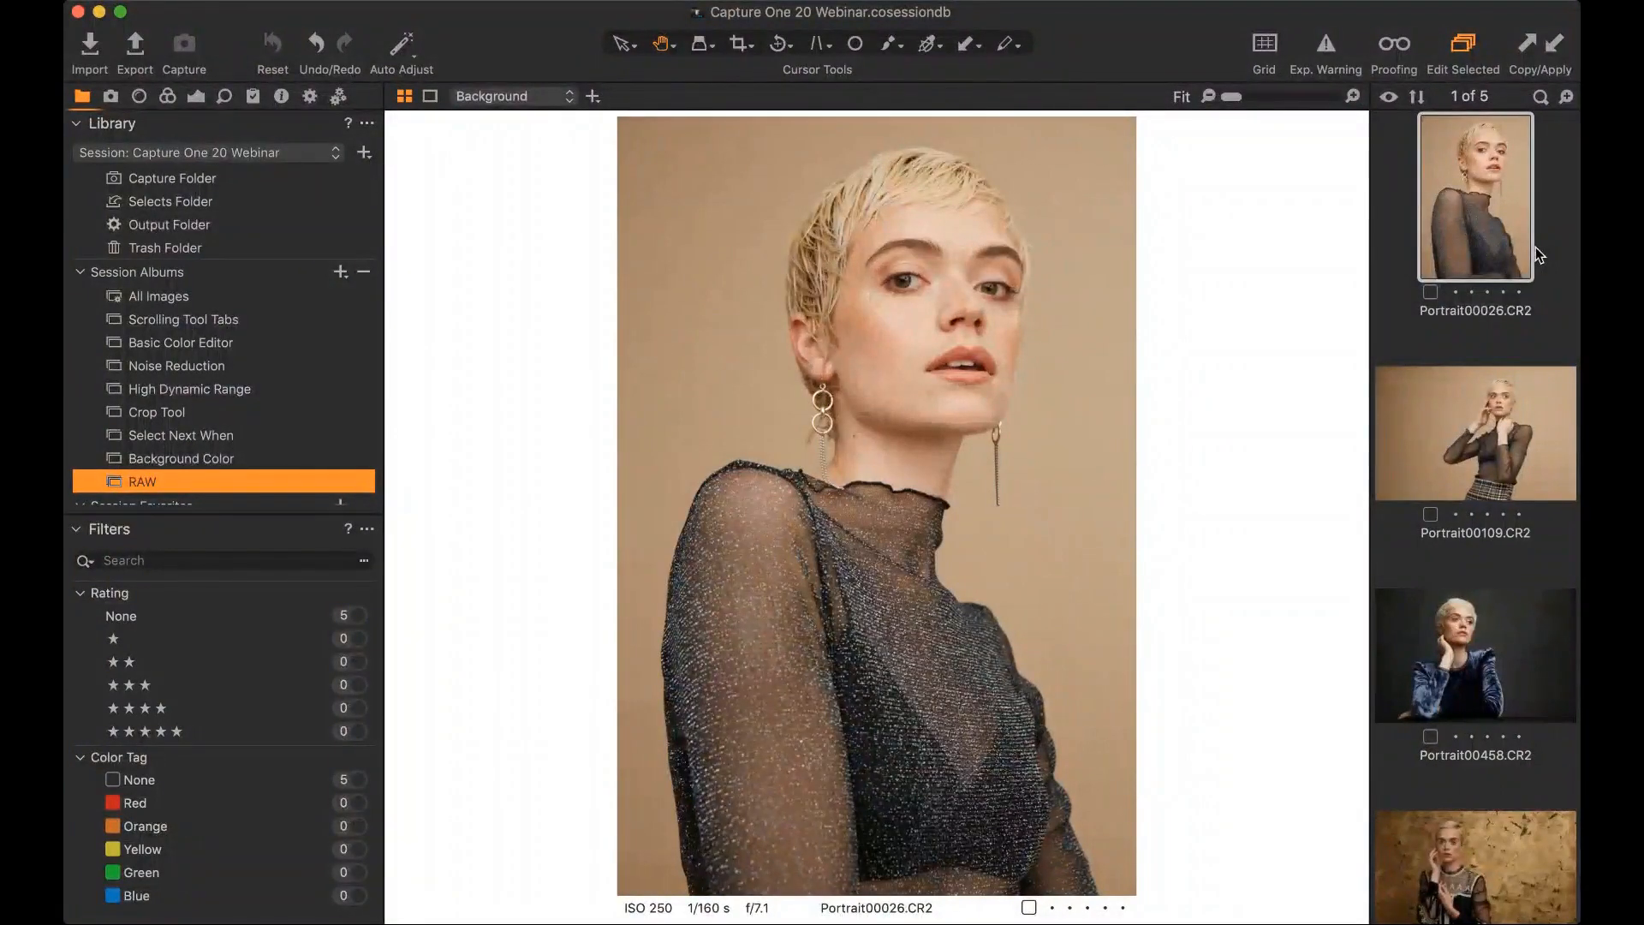
{"action": "key", "text": "f"}
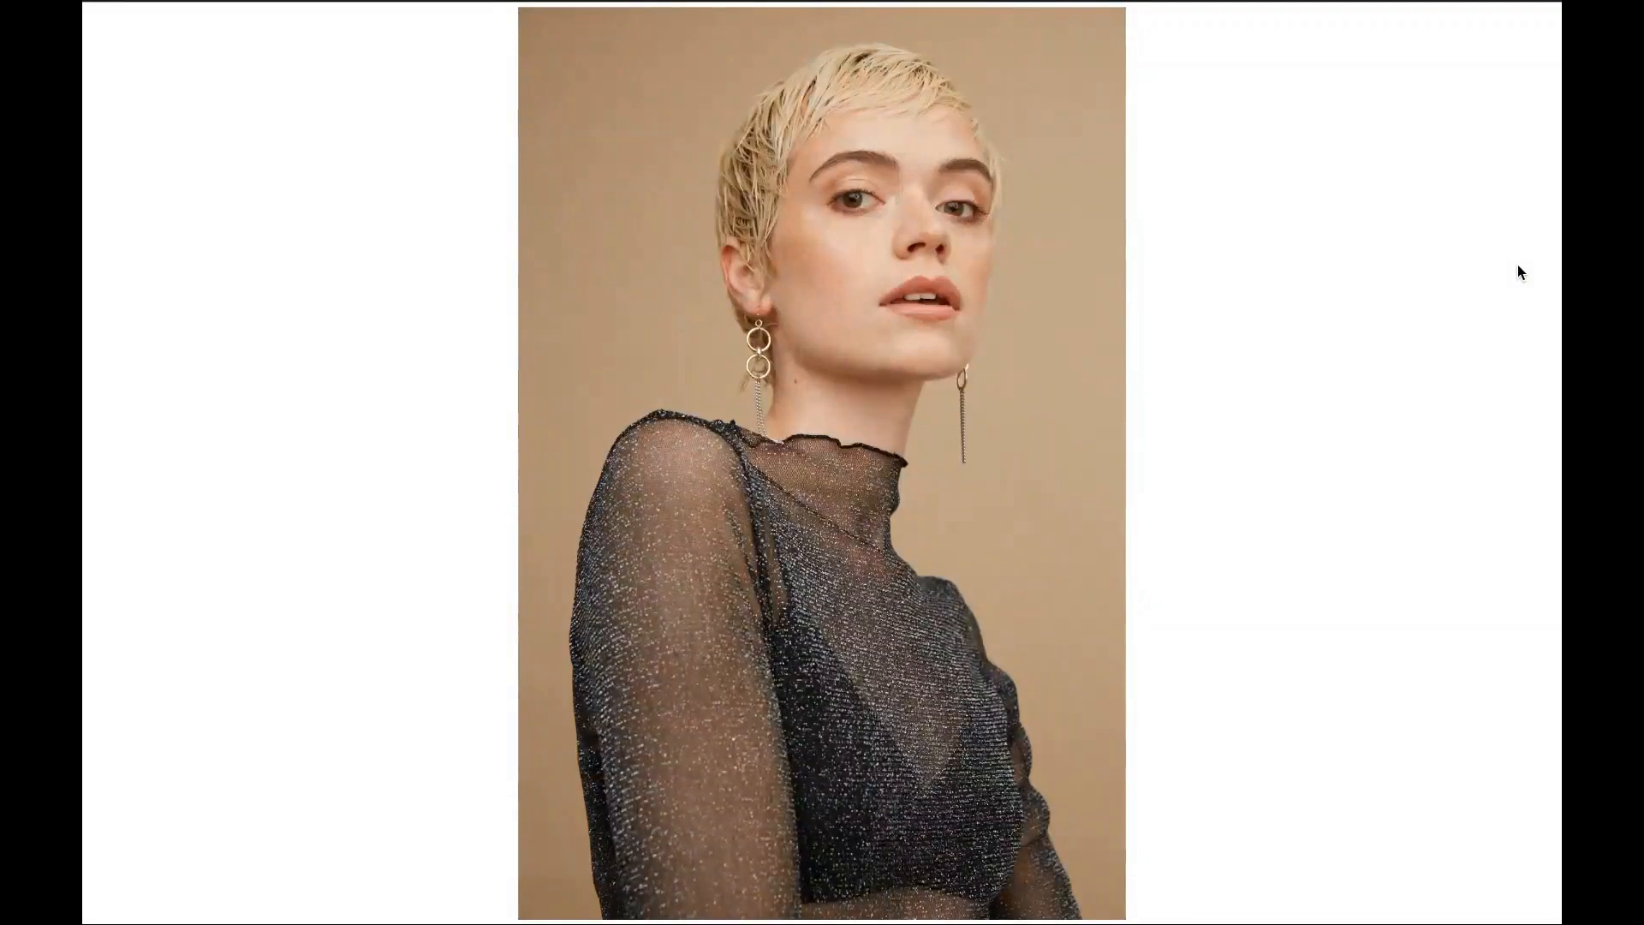
{"action": "key", "text": "f"}
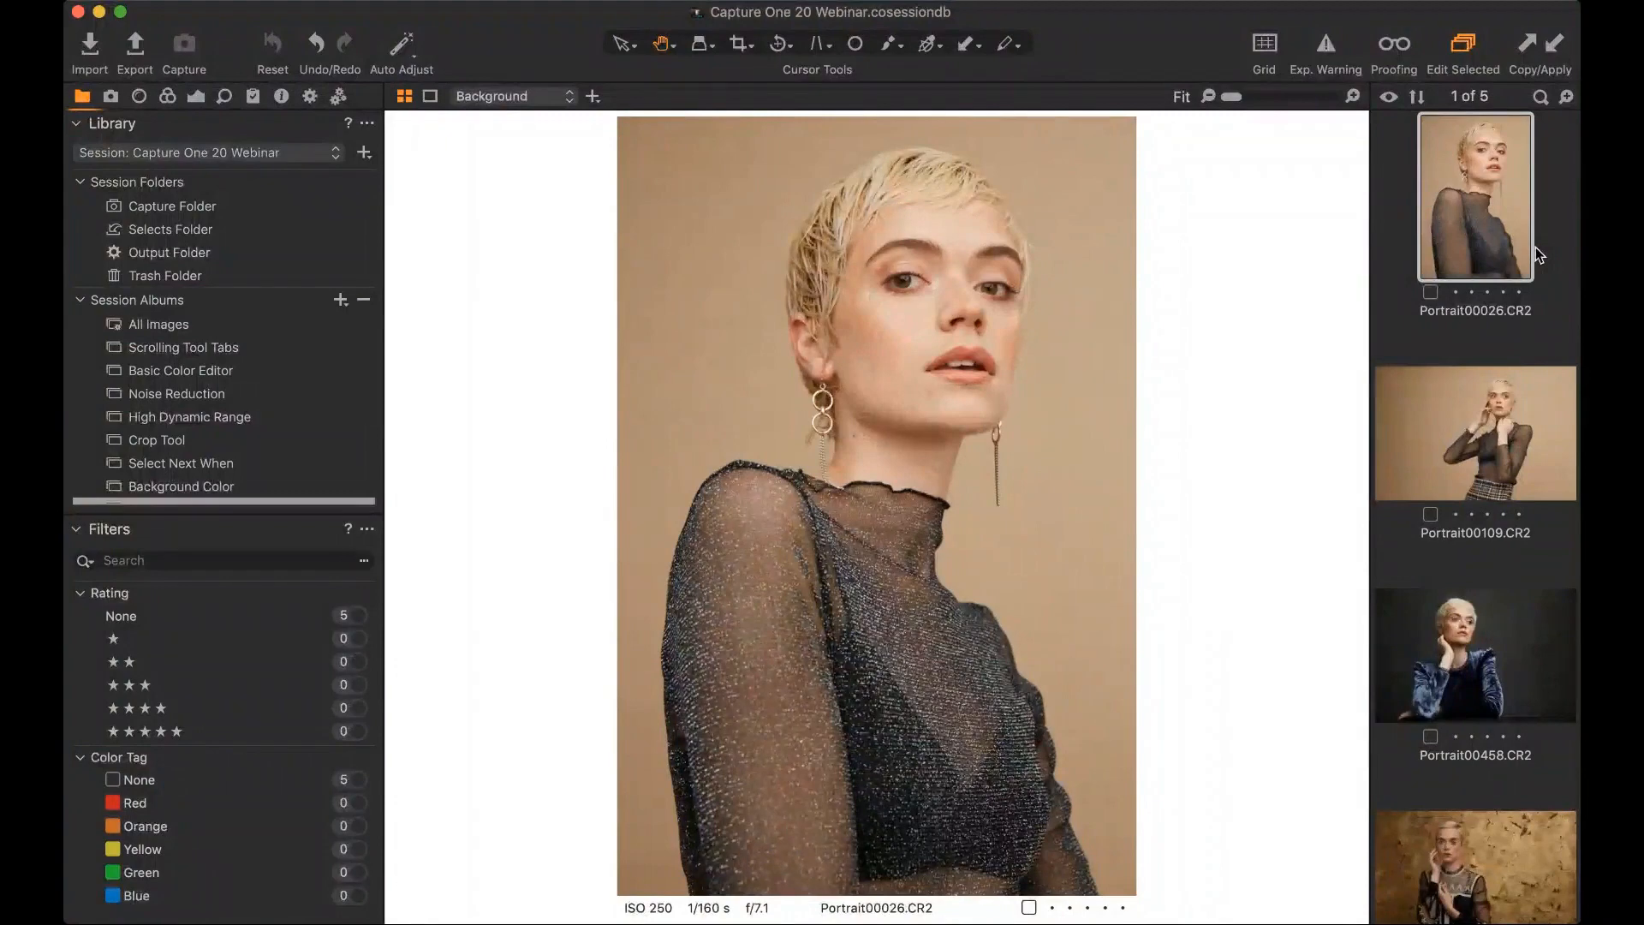
- Preview the focus mask on Portrait00026.CR2, turn it off and toggle the viewer's proof margin
{"action": "key", "text": "shift+super+f"}
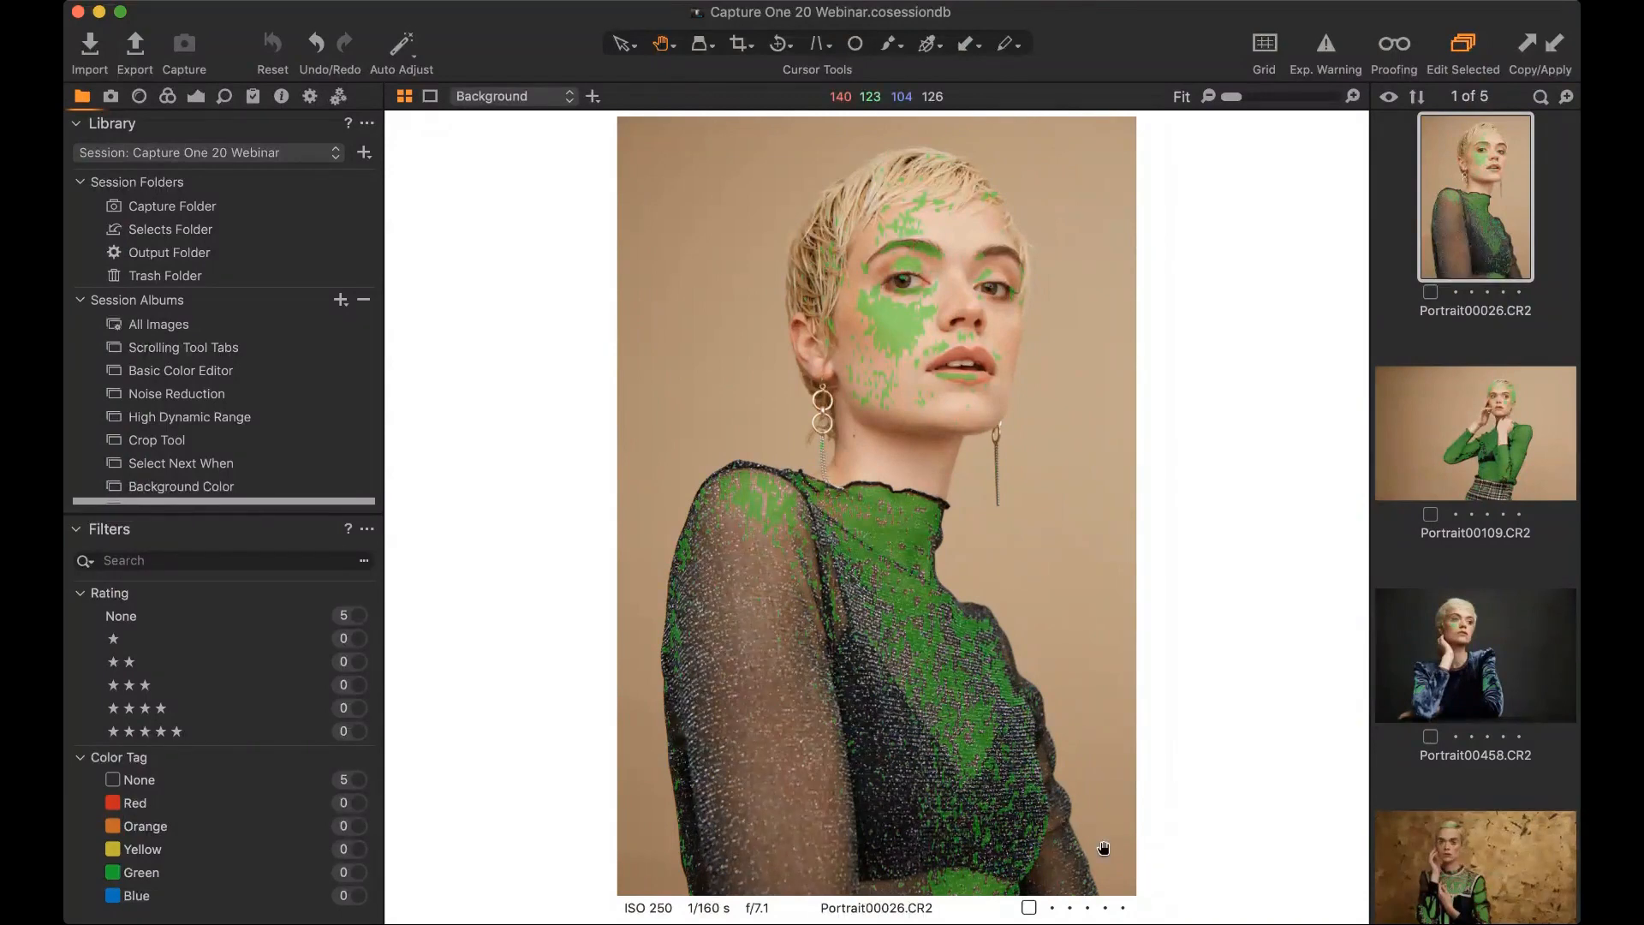
{"action": "key", "text": "shift+super+f"}
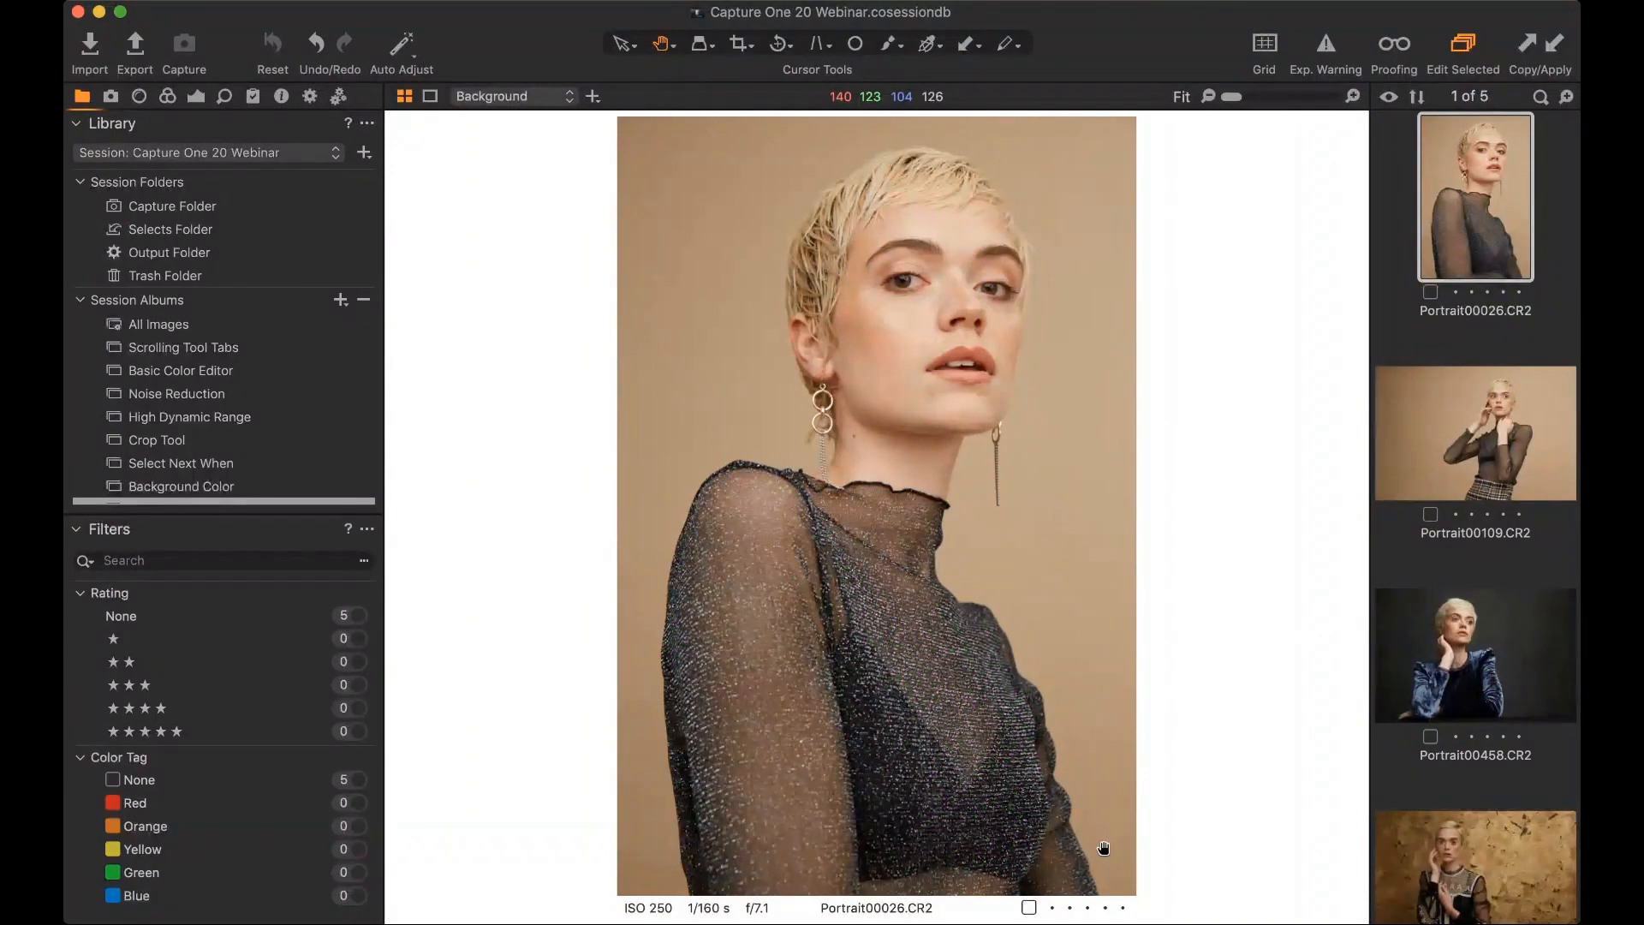
{"action": "key", "text": "shift+super+m"}
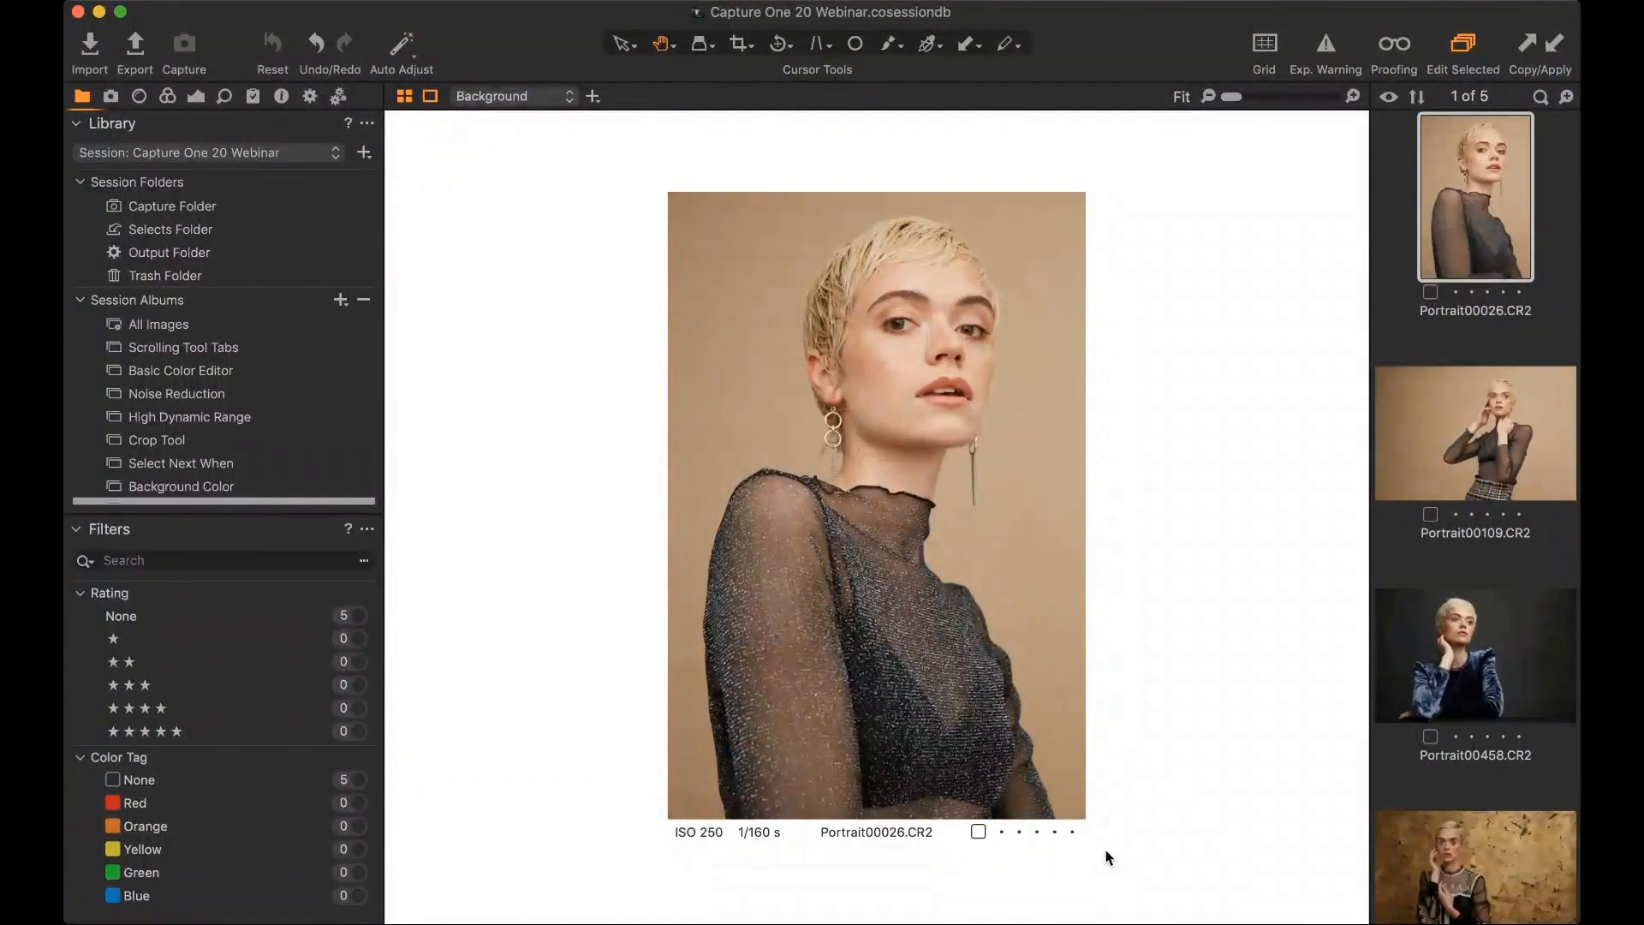
{"action": "key", "text": "shift+super+m"}
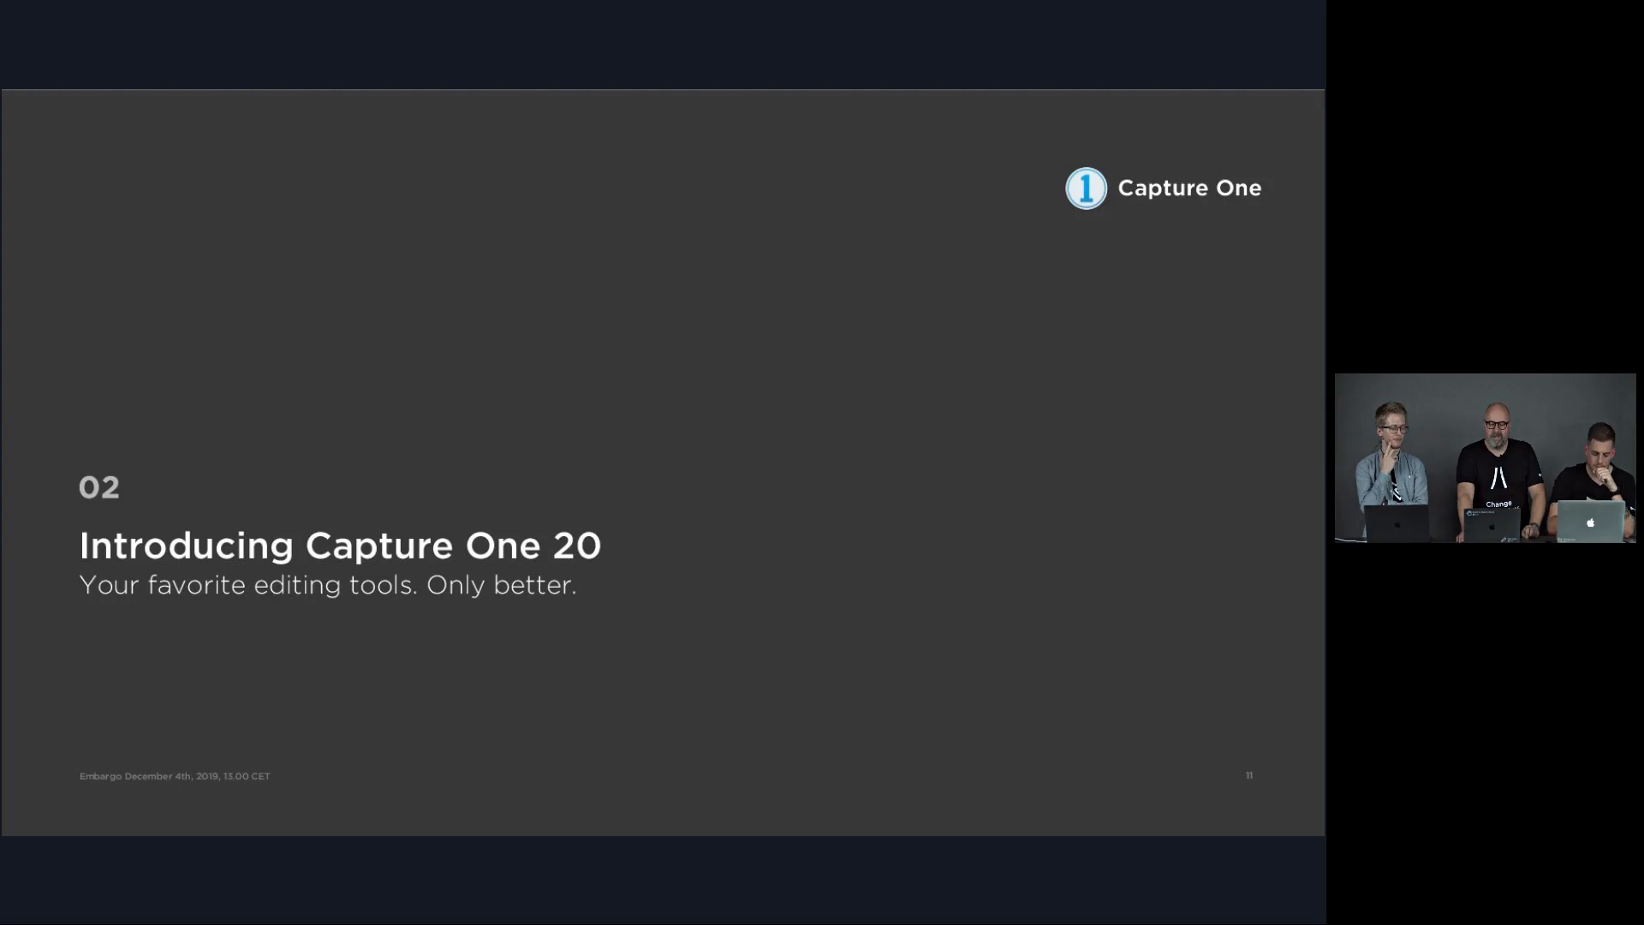
{"action": "key", "text": "Right"}
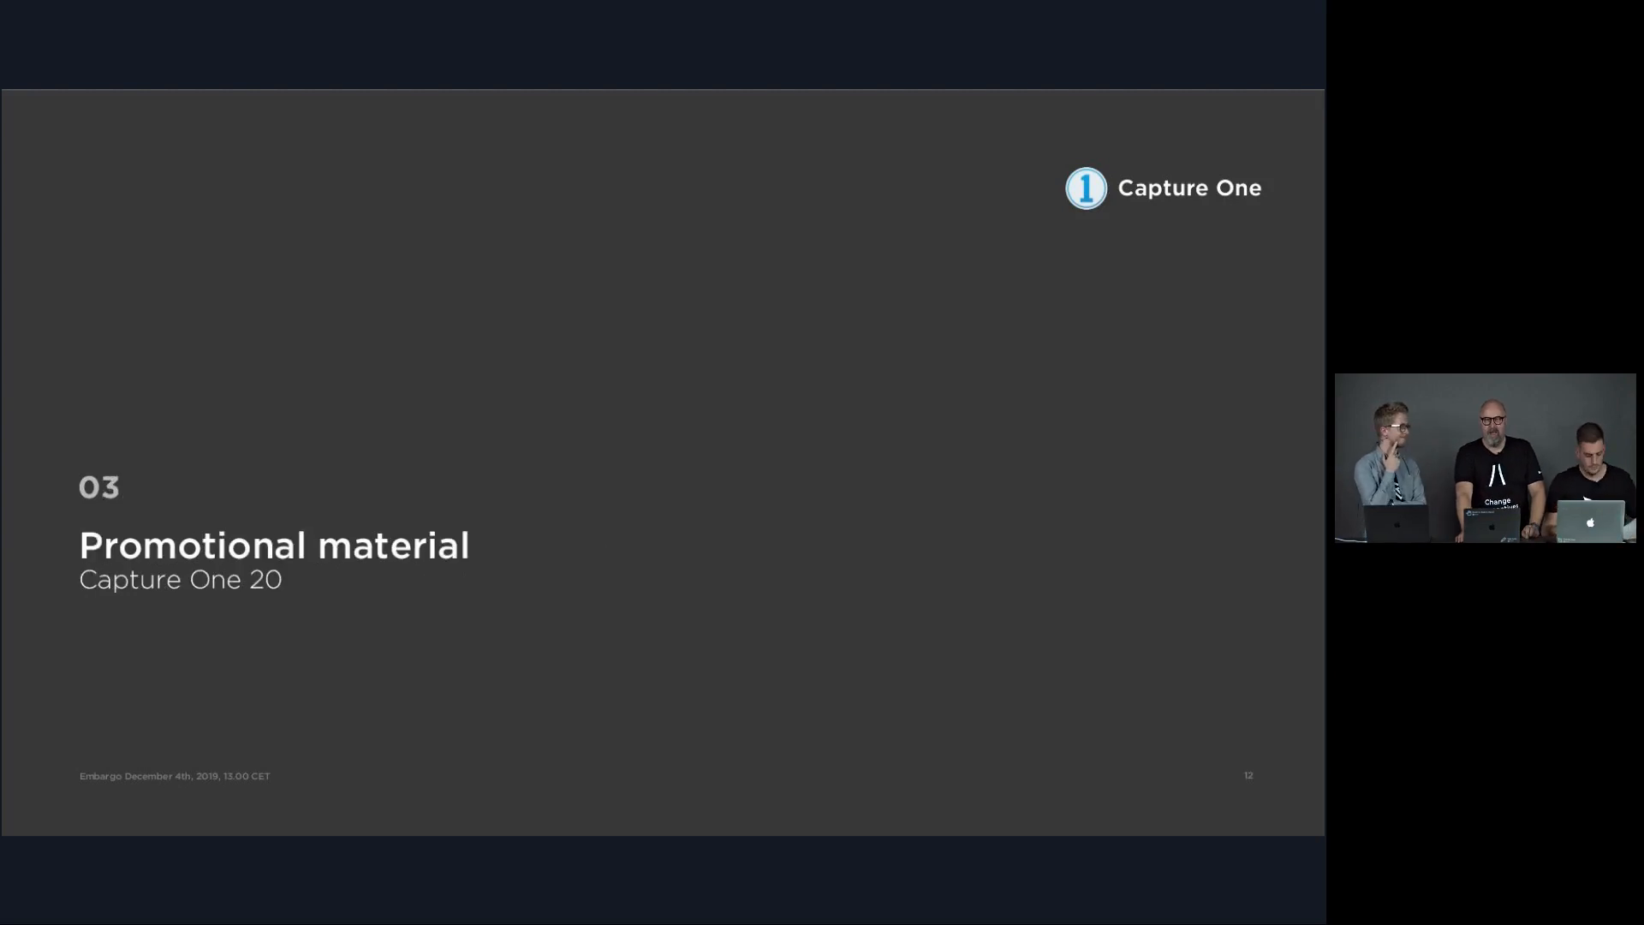
{"action": "key", "text": "Right"}
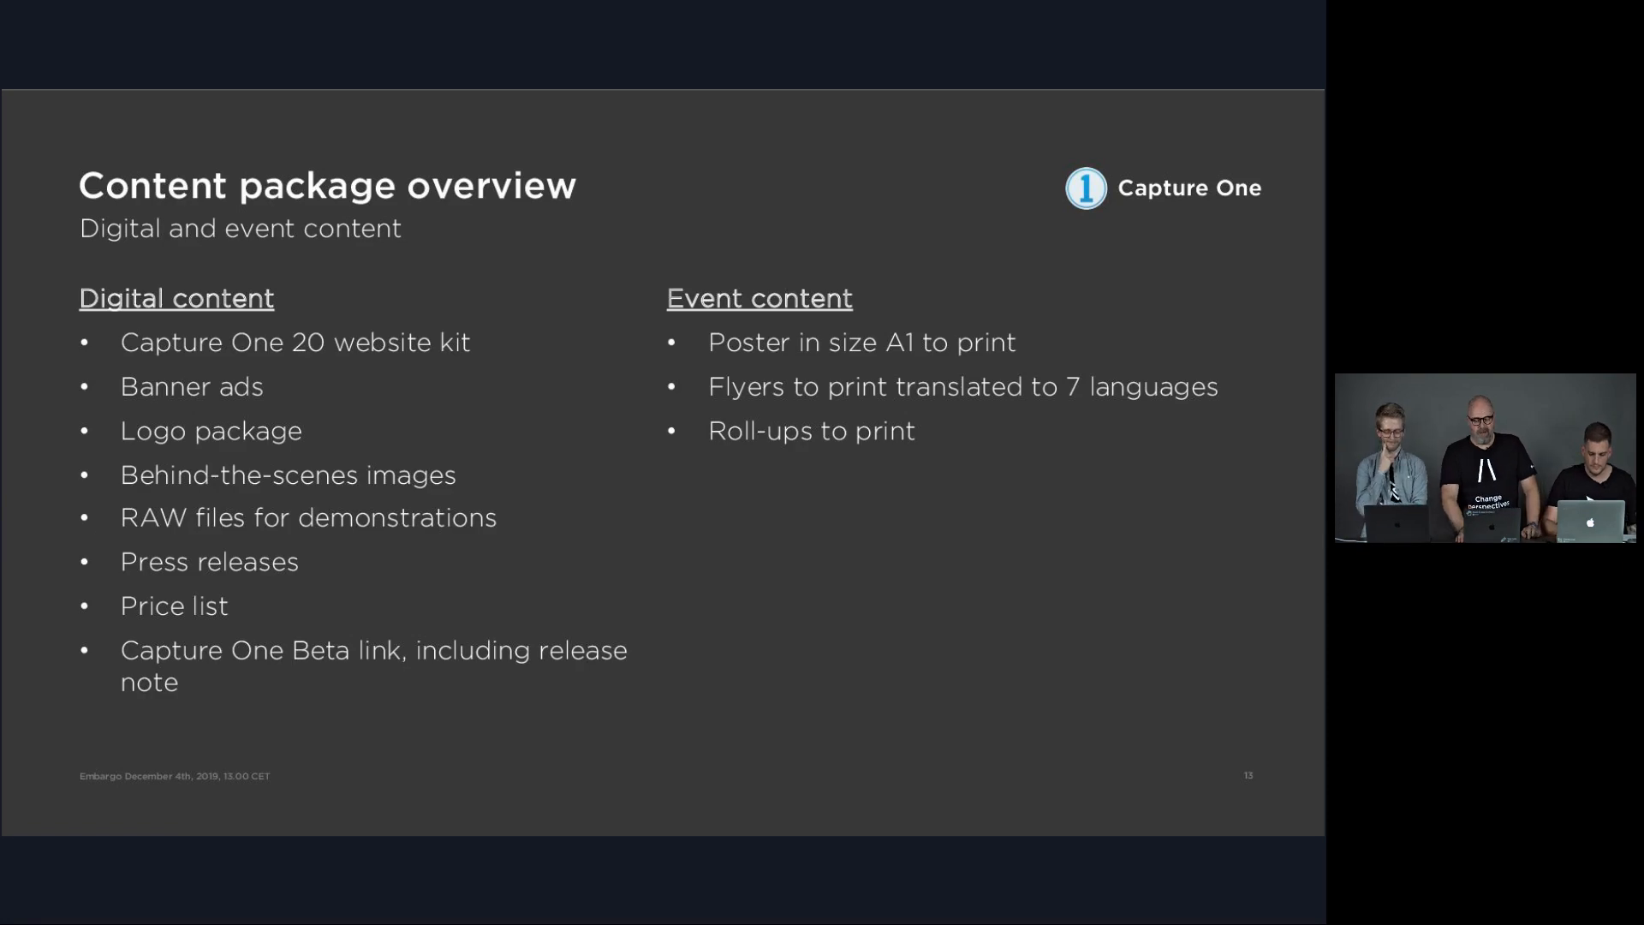